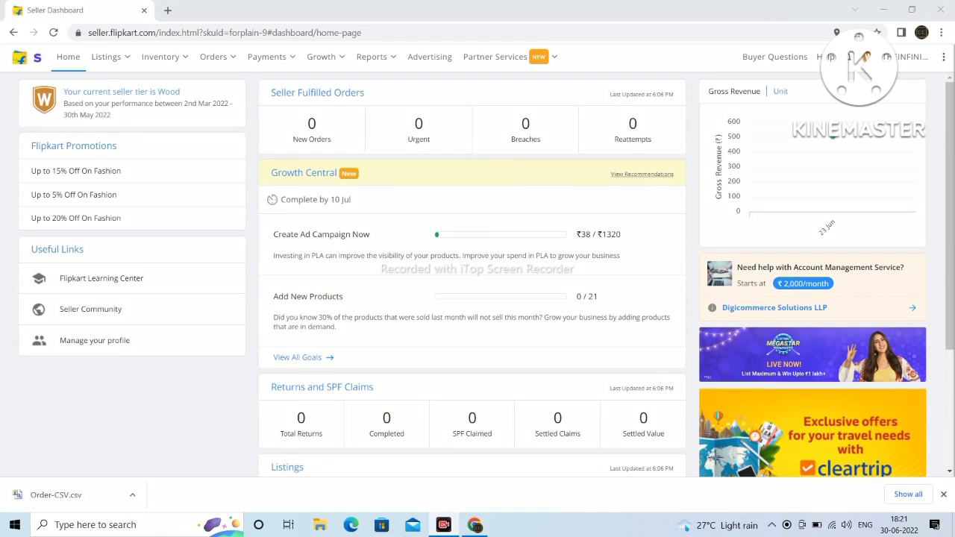
Step: Start adding new listings in bulk from the listings area
{"action": "mouse_move", "coordinate": [86, 37]}
{"action": "left_mouse_down"}
{"action": "mouse_move", "coordinate": [139, 77]}
{"action": "mouse_move", "coordinate": [90, 38]}
{"action": "left_mouse_up"}
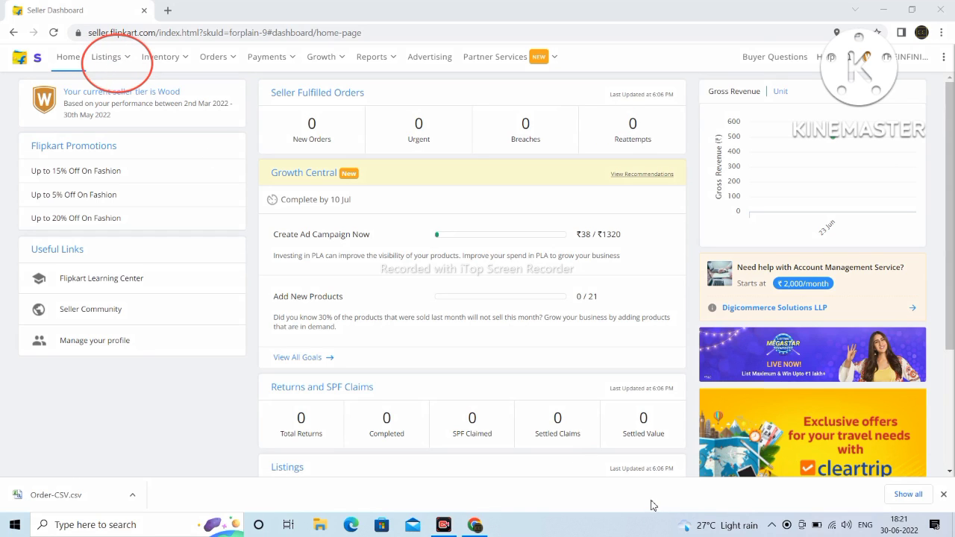
{"action": "left_click", "coordinate": [125, 58]}
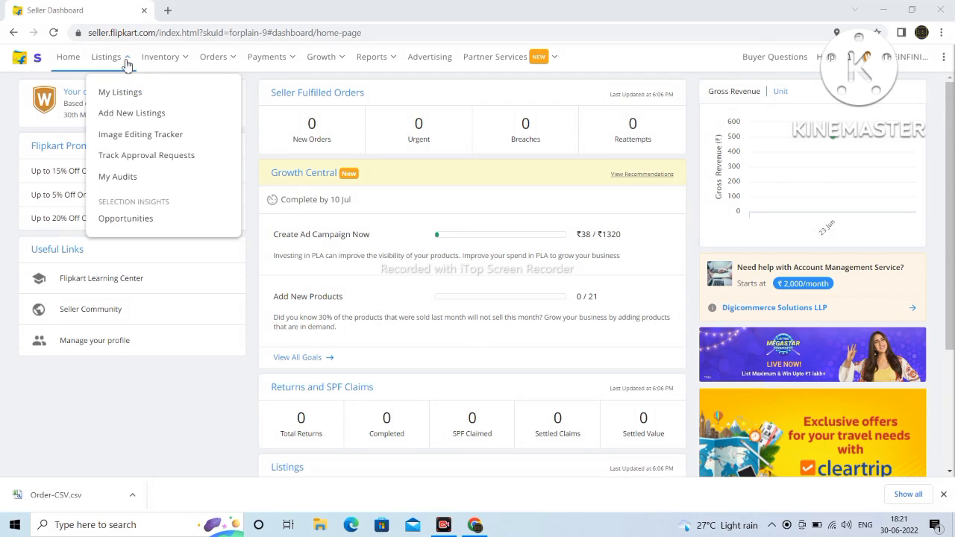
{"action": "left_click", "coordinate": [132, 113]}
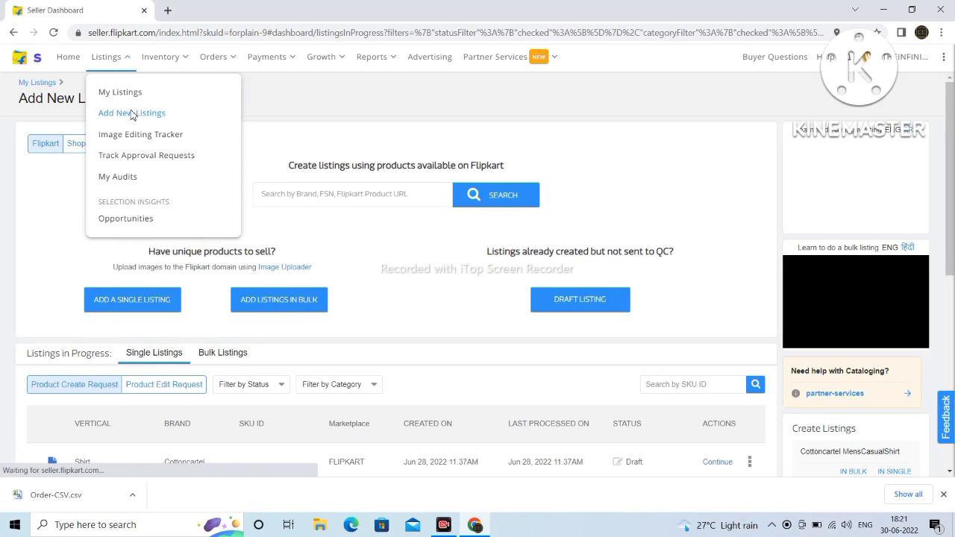
{"action": "scroll", "coordinate": [340, 246], "scroll_direction": "down", "scroll_amount": 2}
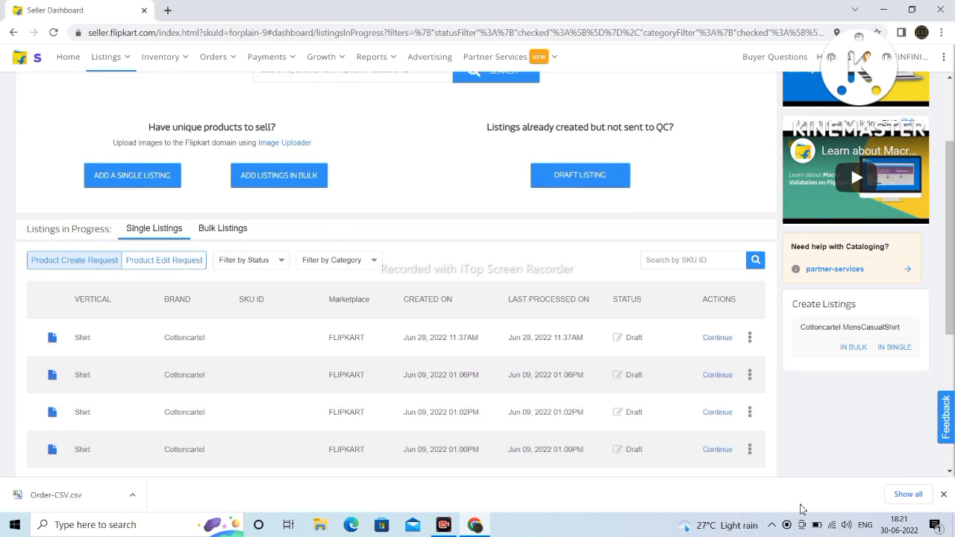
{"action": "left_click_drag", "start_coordinate": [208, 132], "coordinate": [369, 227]}
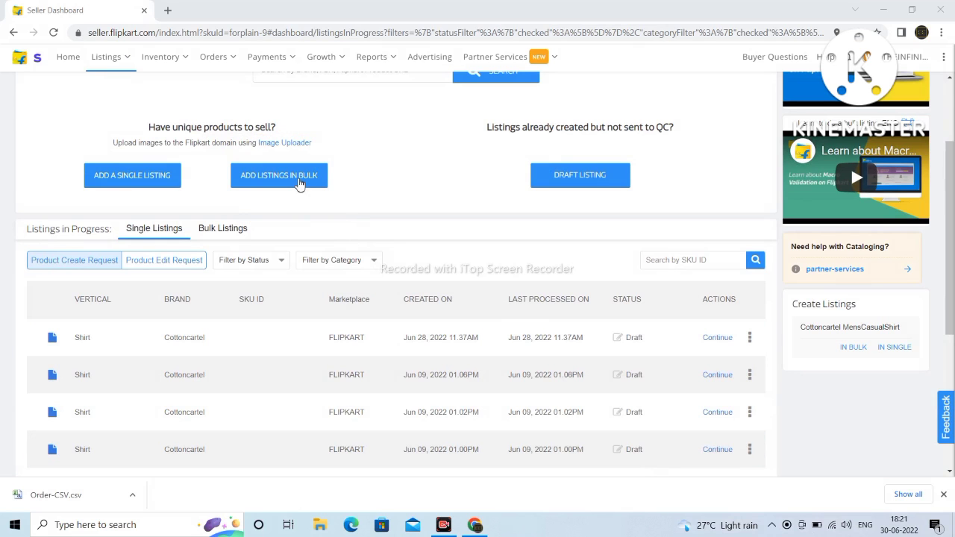
{"action": "left_click", "coordinate": [299, 179]}
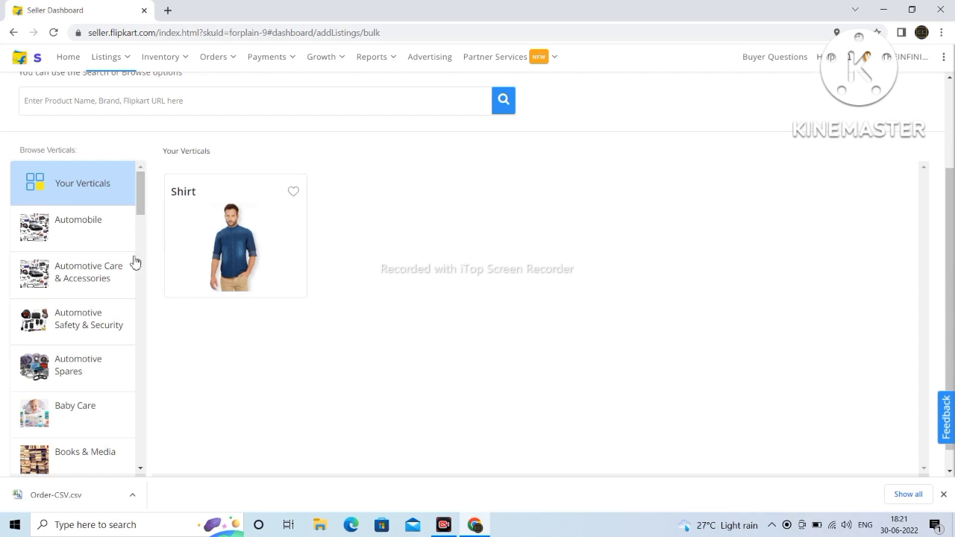
Step: Choose the Clothing / Formal Wear / Shirt vertical and continue with the recently used brand cottoncartel
{"action": "mouse_move", "coordinate": [141, 187]}
{"action": "left_mouse_down"}
{"action": "mouse_move", "coordinate": [139, 334]}
{"action": "mouse_move", "coordinate": [146, 187]}
{"action": "left_mouse_up"}
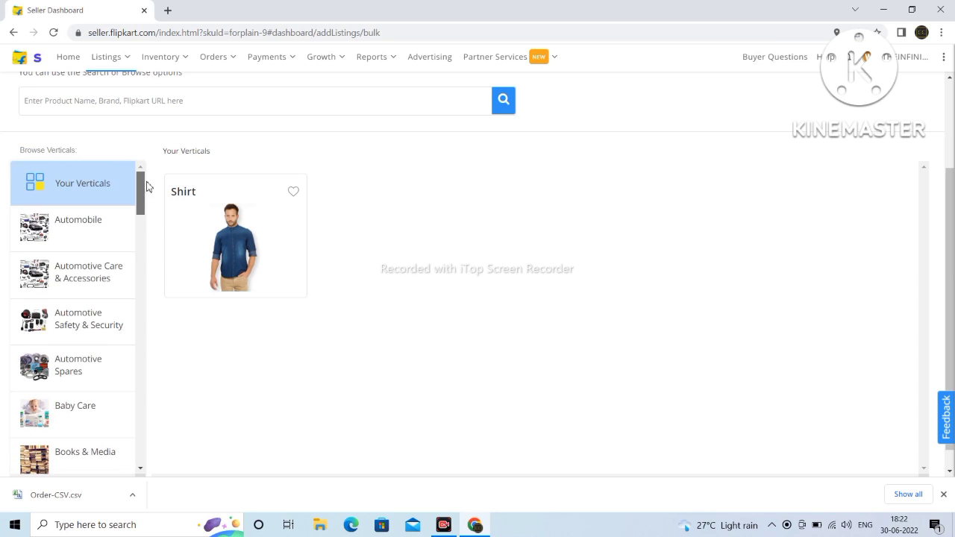
{"action": "left_click", "coordinate": [234, 229]}
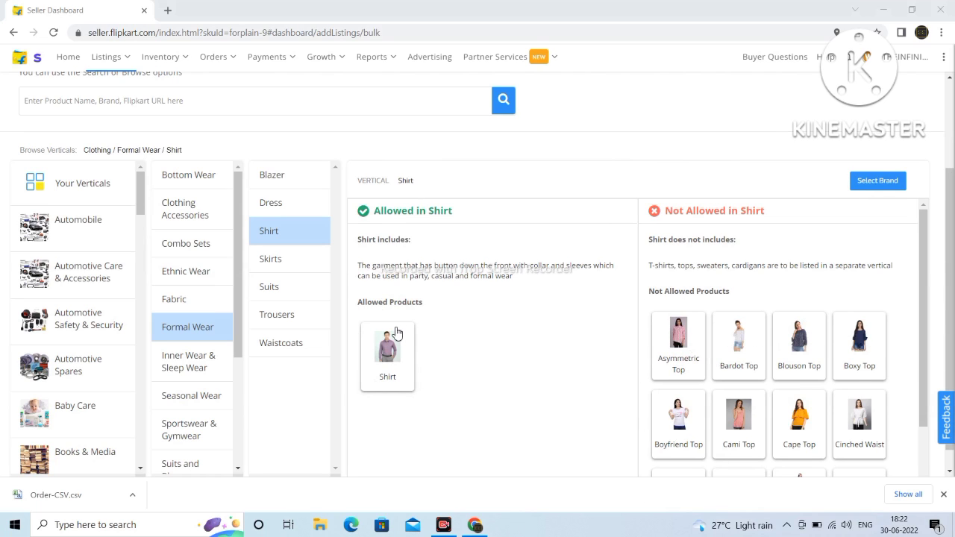
{"action": "mouse_move", "coordinate": [390, 358]}
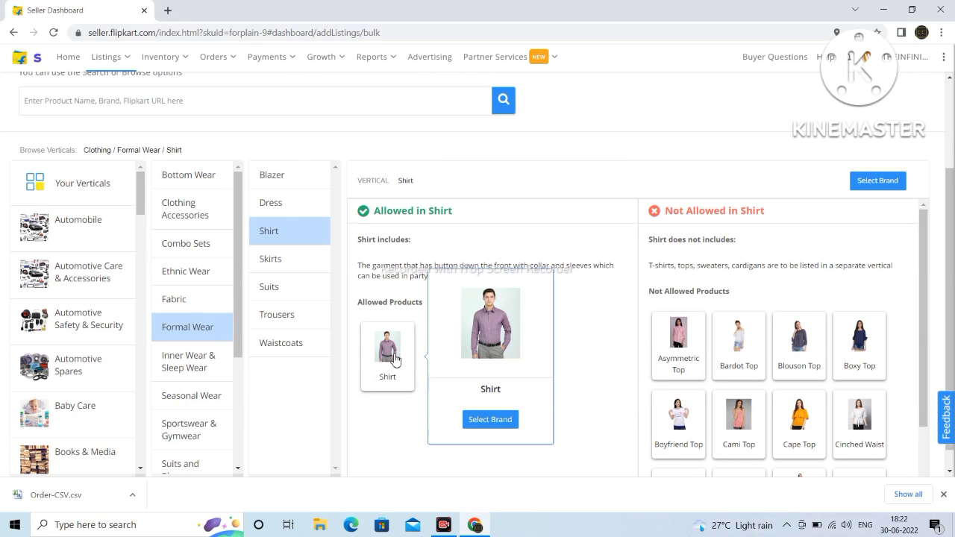
{"action": "left_click", "coordinate": [490, 419]}
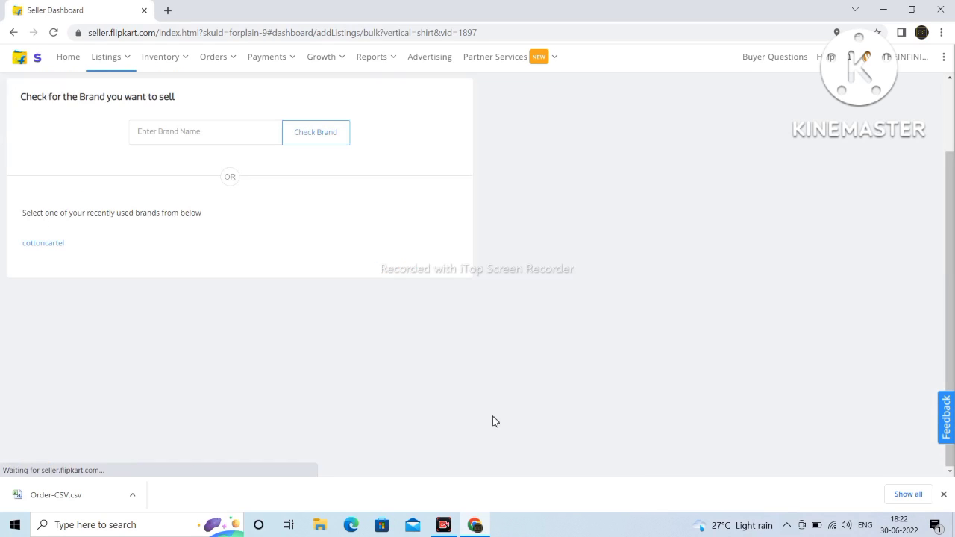
{"action": "left_click", "coordinate": [53, 249]}
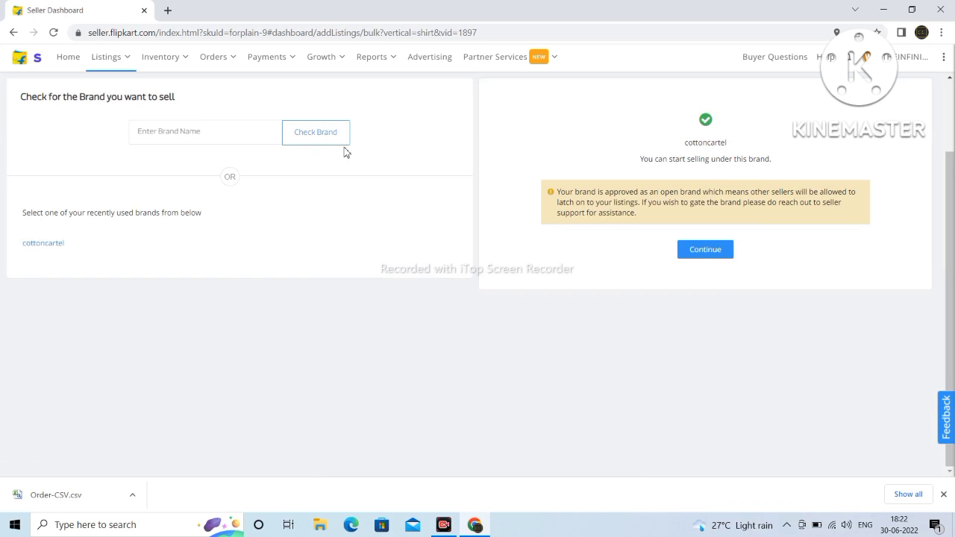
{"action": "left_click", "coordinate": [698, 252]}
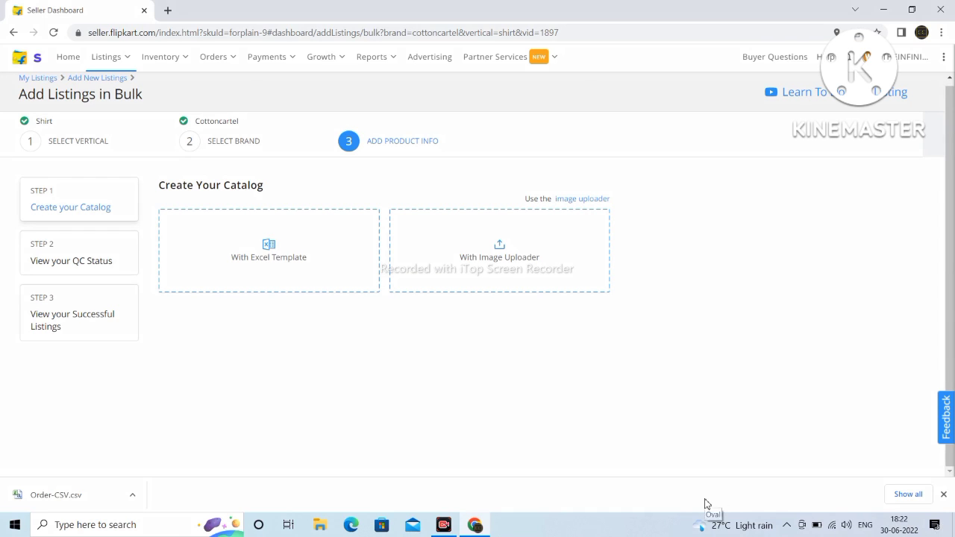
{"action": "left_click_drag", "start_coordinate": [179, 183], "coordinate": [322, 380]}
{"action": "left_click_drag", "start_coordinate": [388, 163], "coordinate": [624, 461]}
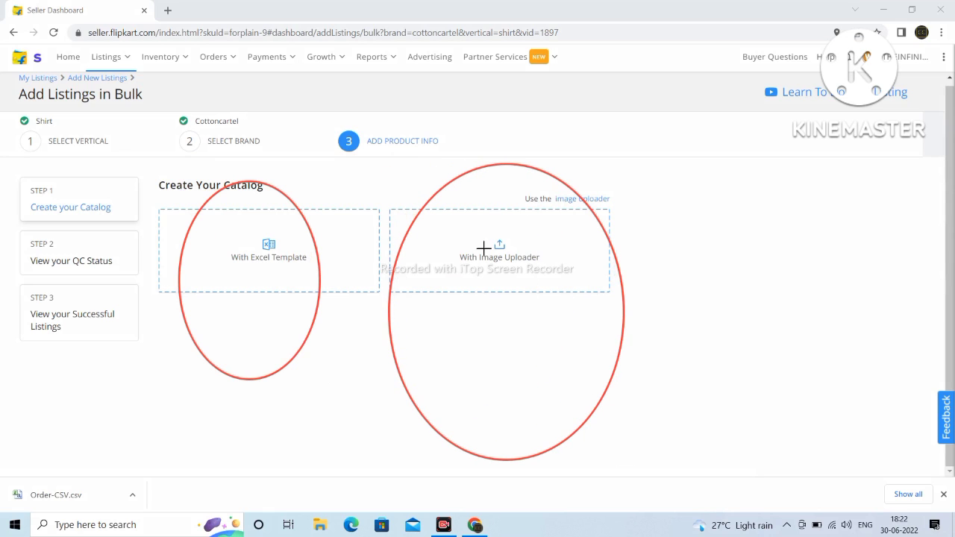
{"action": "left_click_drag", "start_coordinate": [433, 191], "coordinate": [582, 378]}
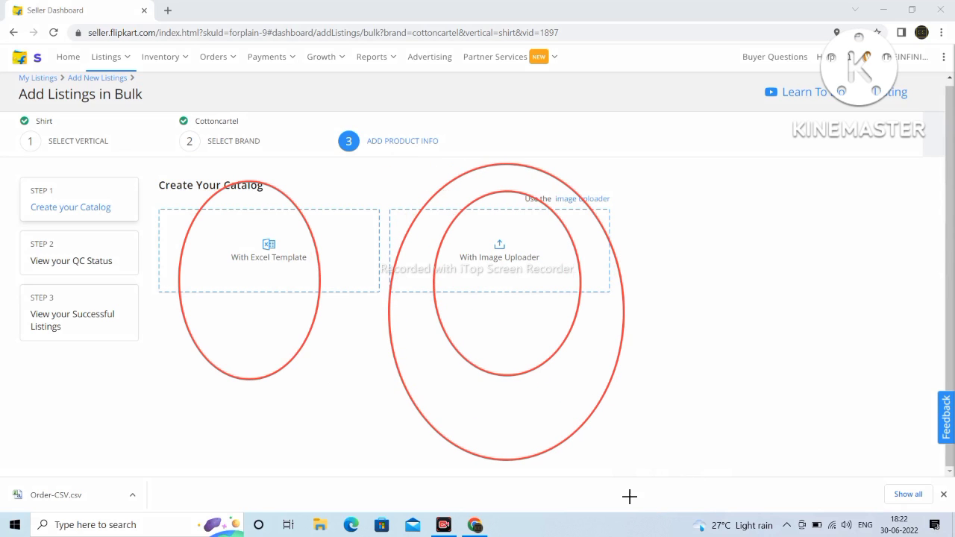
{"action": "key", "text": "Escape"}
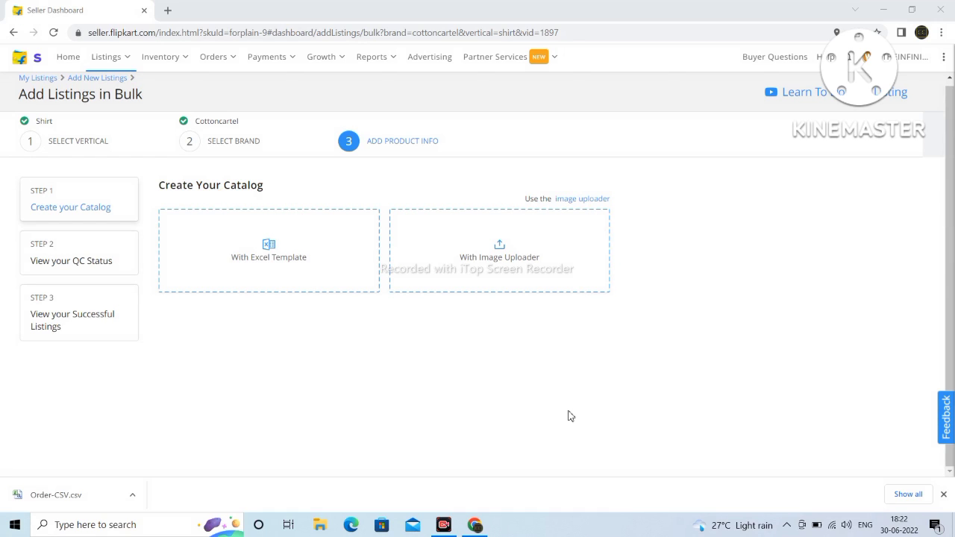
Step: Create the catalog with the image uploader and browse to the Desktop for individual images to upload
{"action": "left_click", "coordinate": [524, 248]}
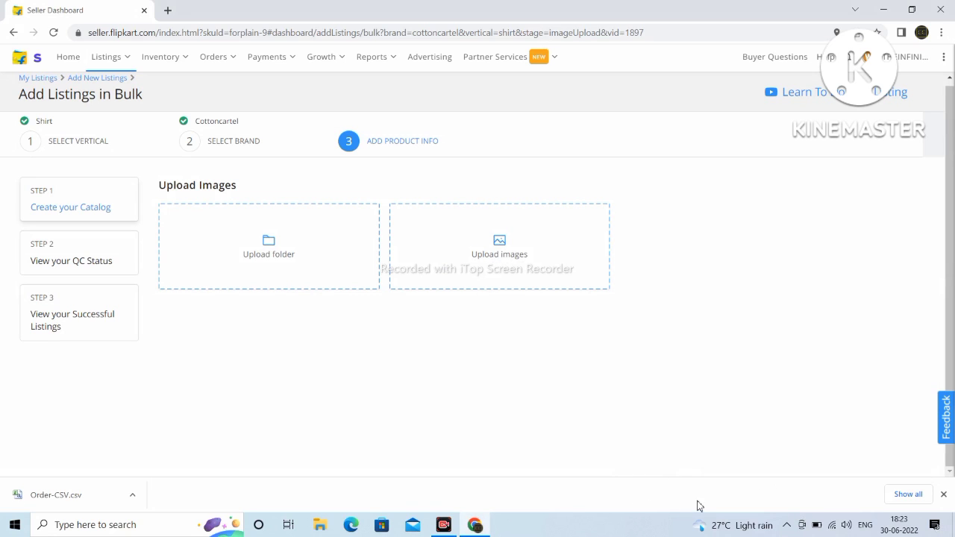
{"action": "left_click_drag", "start_coordinate": [434, 172], "coordinate": [584, 341]}
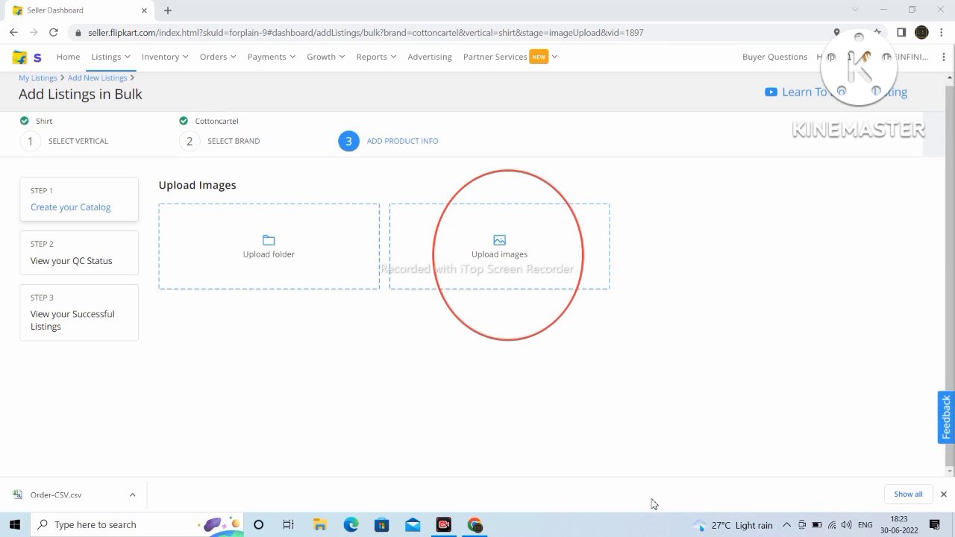
{"action": "left_click", "coordinate": [472, 242]}
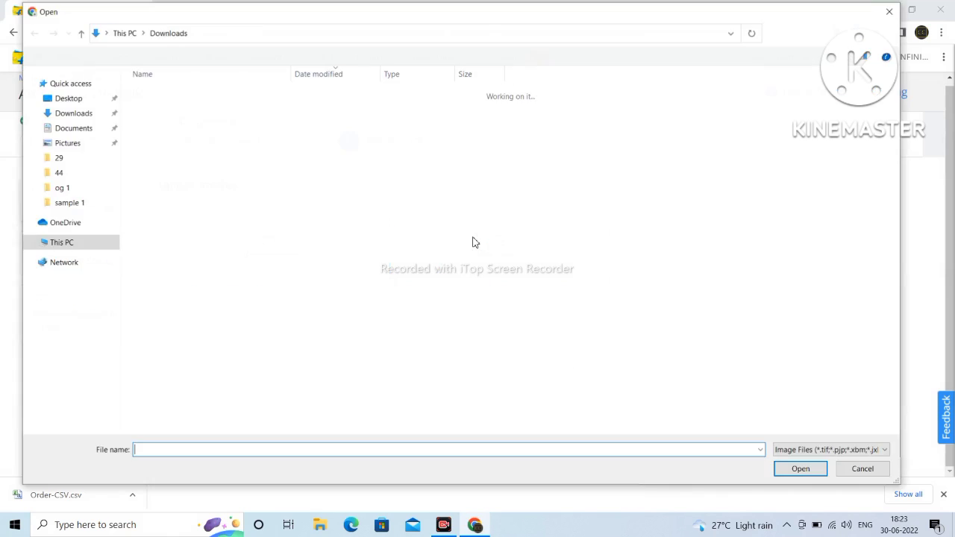
{"action": "left_click", "coordinate": [68, 99]}
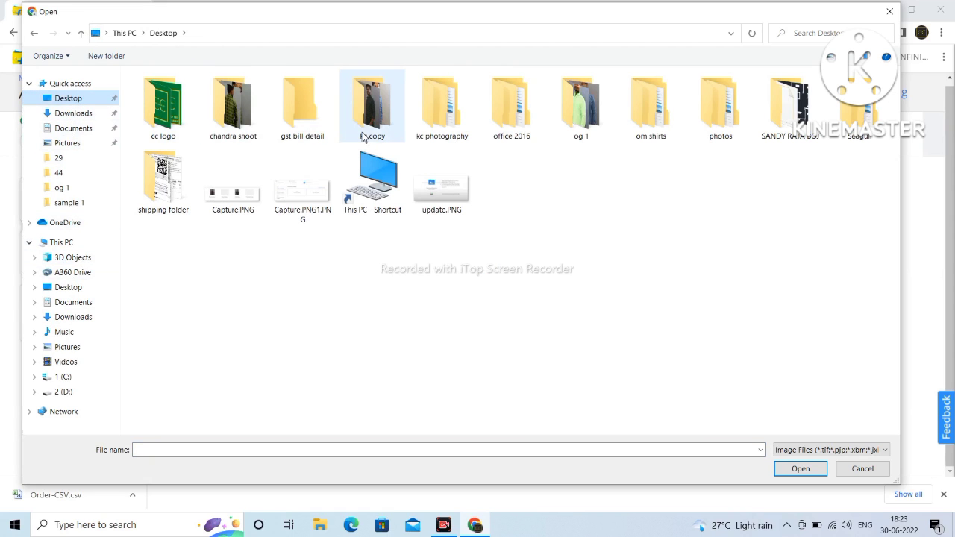
{"action": "double_click", "coordinate": [379, 114]}
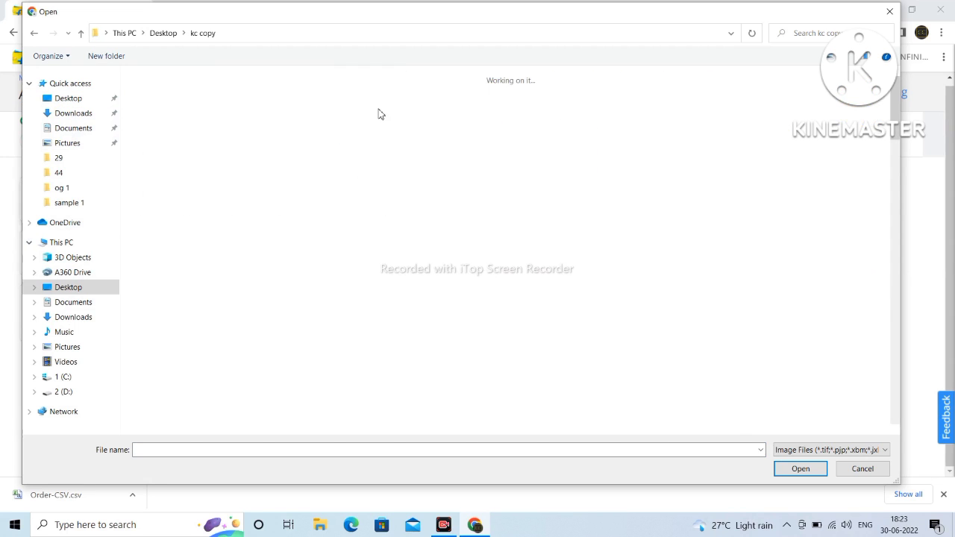
{"action": "scroll", "coordinate": [431, 256], "scroll_direction": "down", "scroll_amount": 15}
{"action": "scroll", "coordinate": [431, 256], "scroll_direction": "down", "scroll_amount": 5}
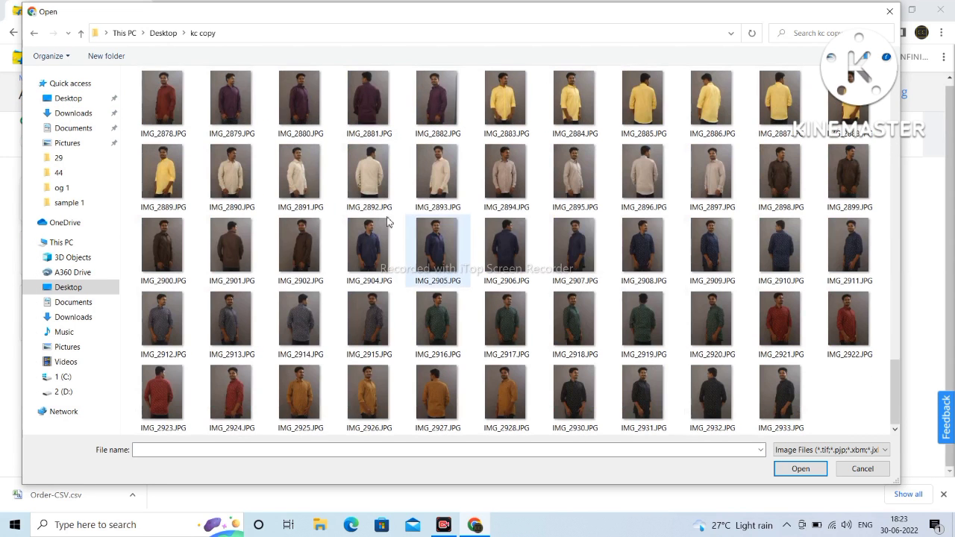
{"action": "left_click", "coordinate": [33, 33]}
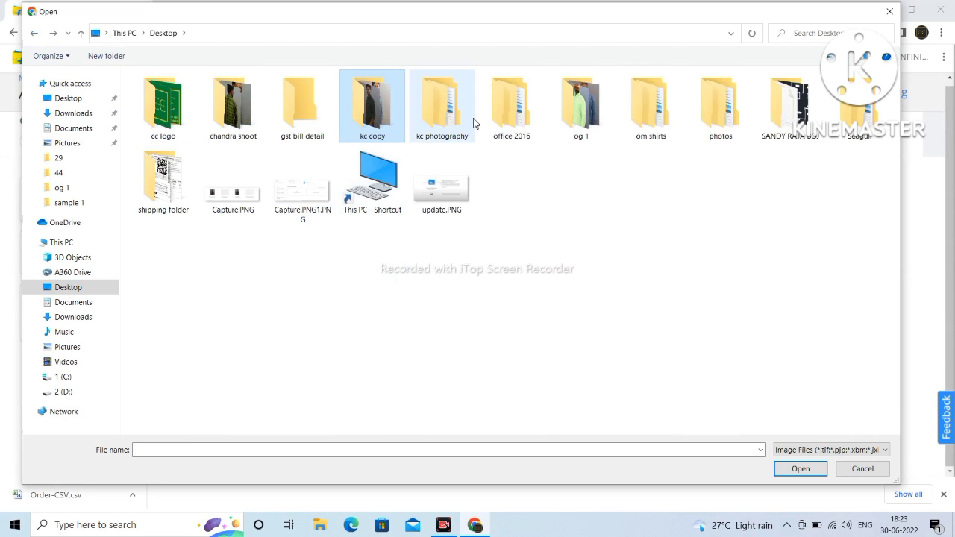
Step: Upload the images 1.jpg, 2.jpg, 3.jpg and 4.jpg from the sample 1 folder inside kc photography
{"action": "double_click", "coordinate": [451, 115]}
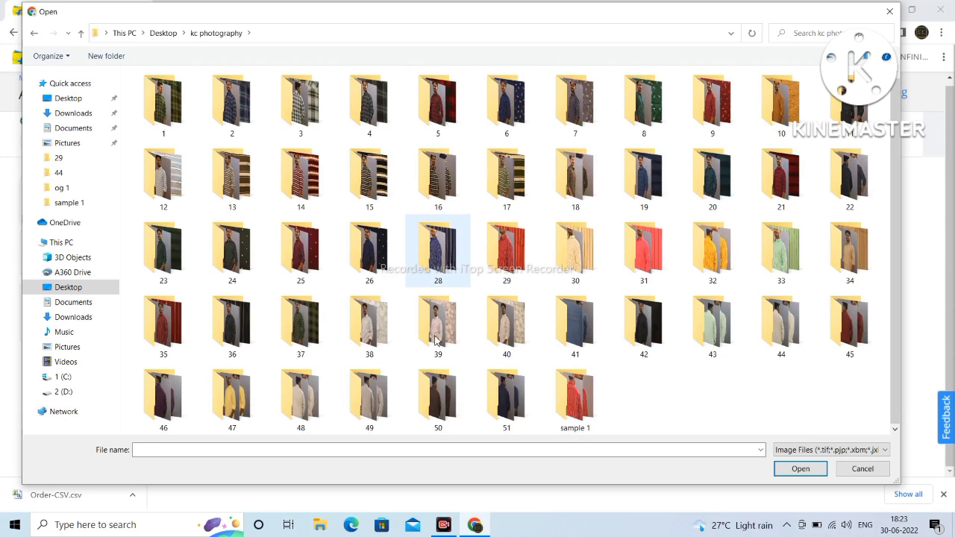
{"action": "double_click", "coordinate": [580, 406]}
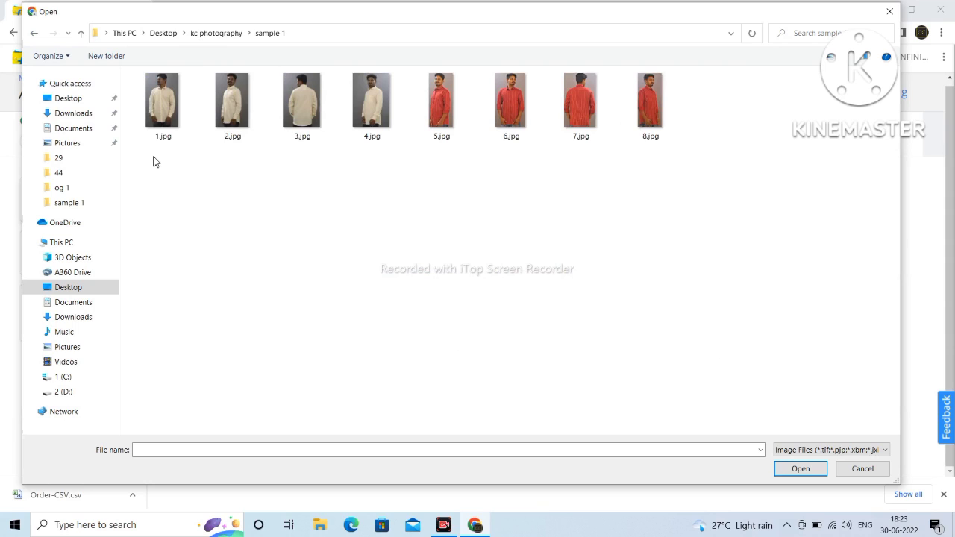
{"action": "left_click_drag", "start_coordinate": [151, 161], "coordinate": [380, 82]}
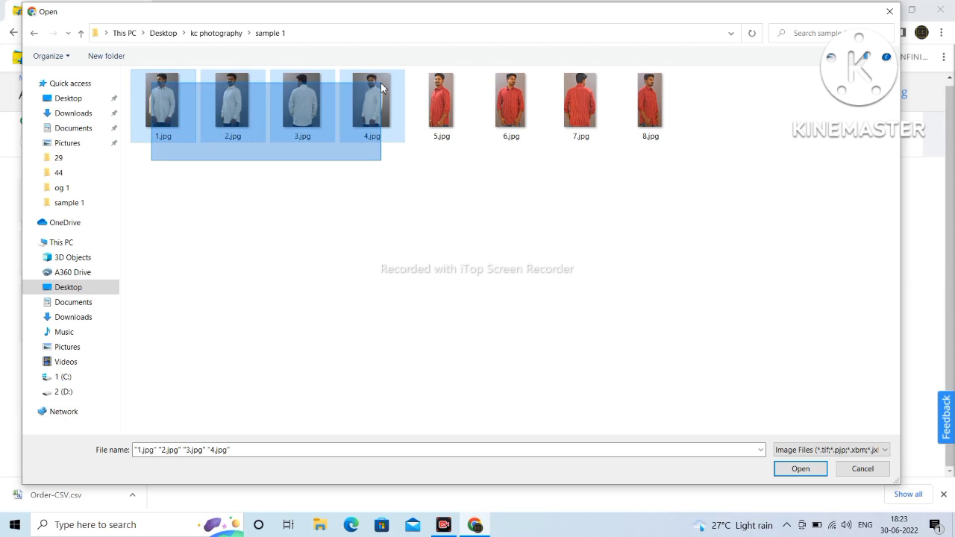
{"action": "left_click_drag", "start_coordinate": [380, 86], "coordinate": [381, 86]}
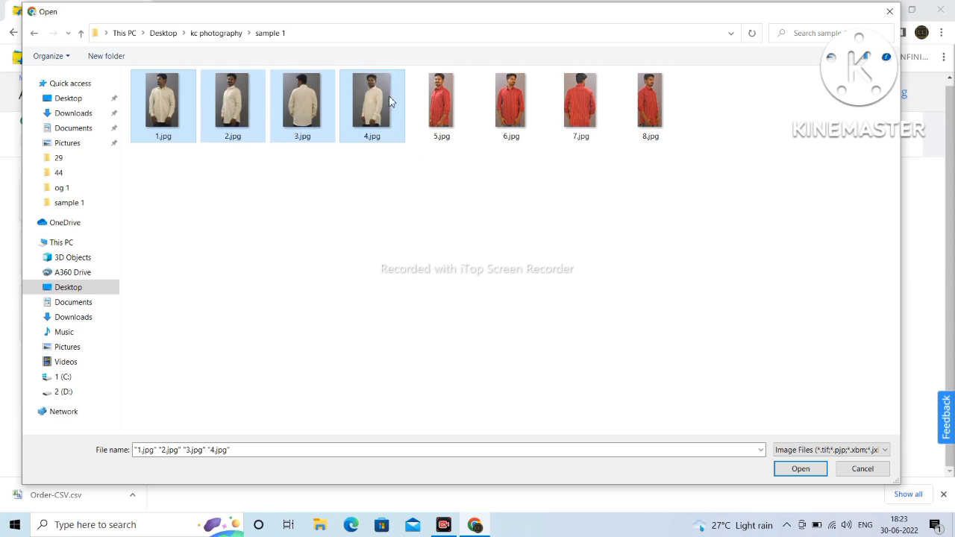
{"action": "left_click", "coordinate": [799, 468]}
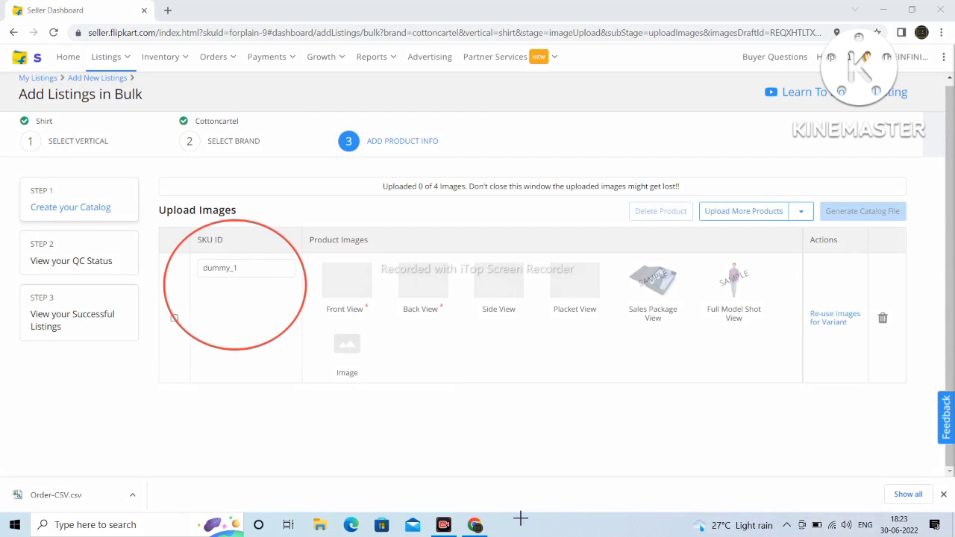
Step: Set the uploaded product's SKU ID to ytsample1
{"action": "left_click", "coordinate": [248, 272]}
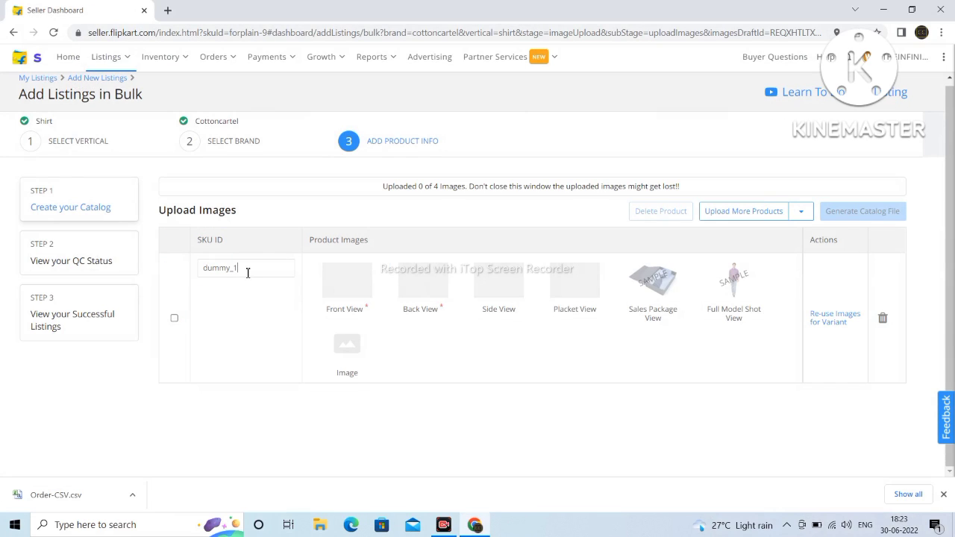
{"action": "key", "text": "BackSpace"}
{"action": "key", "text": "BackSpace"}
{"action": "key", "text": "BackSpace"}
{"action": "key", "text": "BackSpace"}
{"action": "key", "text": "BackSpace"}
{"action": "key", "text": "BackSpace"}
{"action": "type", "text": "yysample1"}
{"action": "key", "text": "BackSpace"}
{"action": "type", "text": "t"}
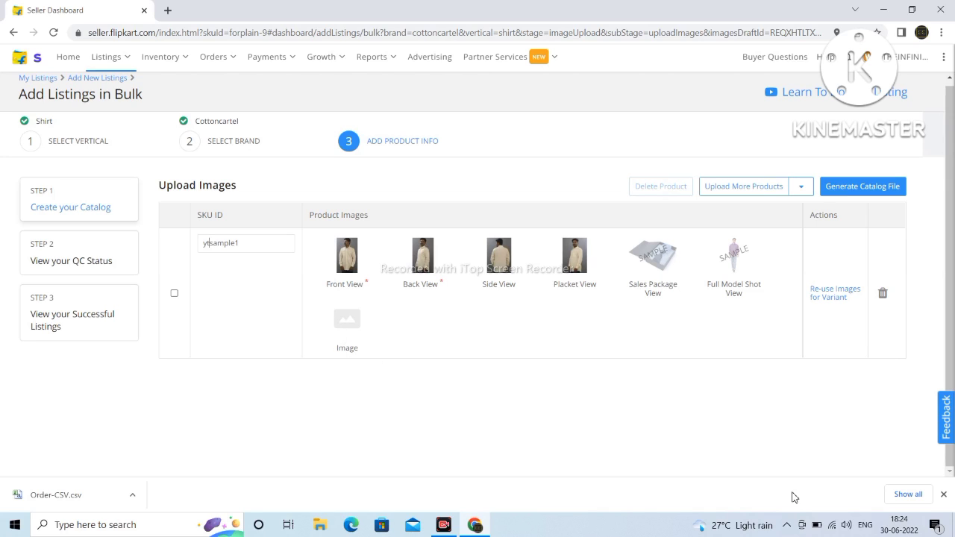
{"action": "mouse_move", "coordinate": [413, 222]}
{"action": "left_mouse_down"}
{"action": "mouse_move", "coordinate": [425, 277]}
{"action": "mouse_move", "coordinate": [444, 297]}
{"action": "left_mouse_up"}
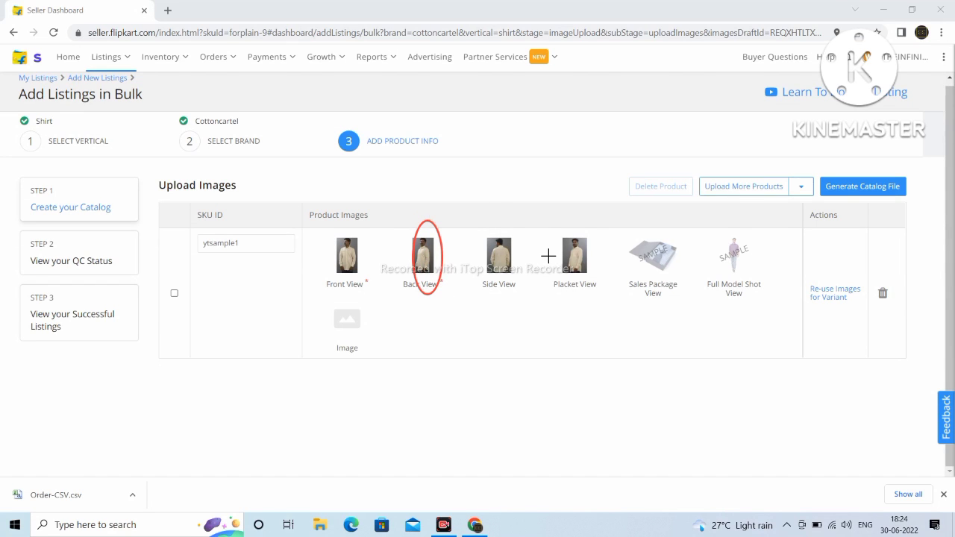
{"action": "left_click_drag", "start_coordinate": [196, 216], "coordinate": [300, 297]}
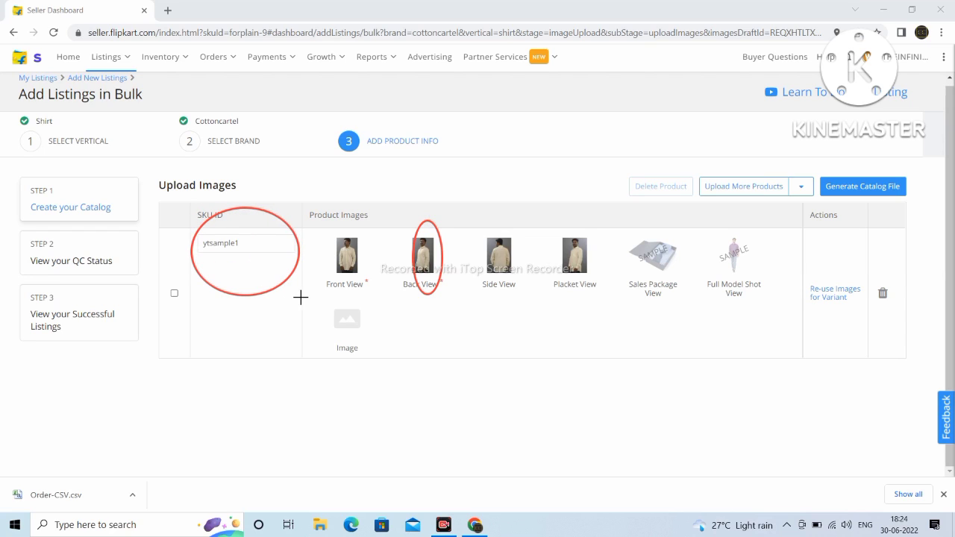
{"action": "left_click", "coordinate": [655, 494]}
{"action": "left_click", "coordinate": [256, 243]}
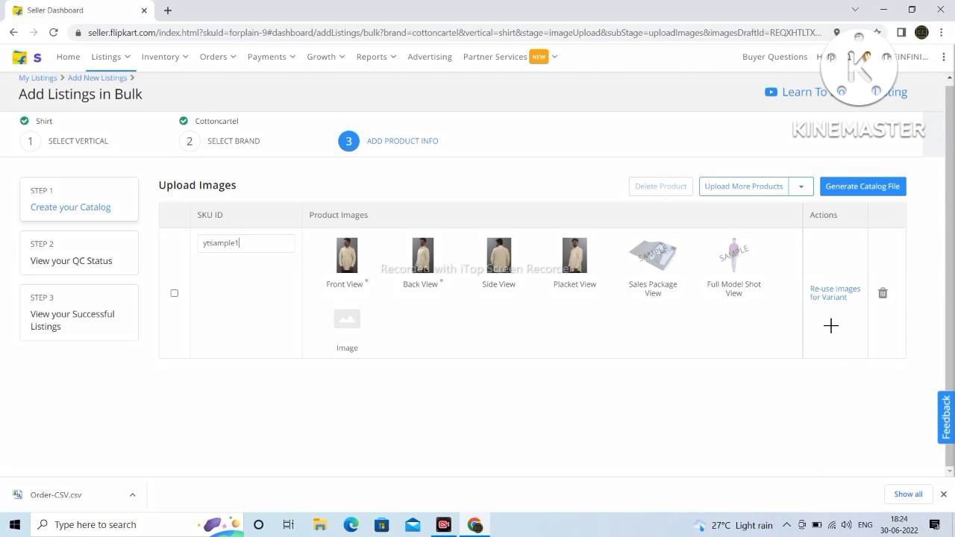
Step: Add a variant of the ytsample1 product that reuses its images
{"action": "left_click_drag", "start_coordinate": [798, 251], "coordinate": [880, 357]}
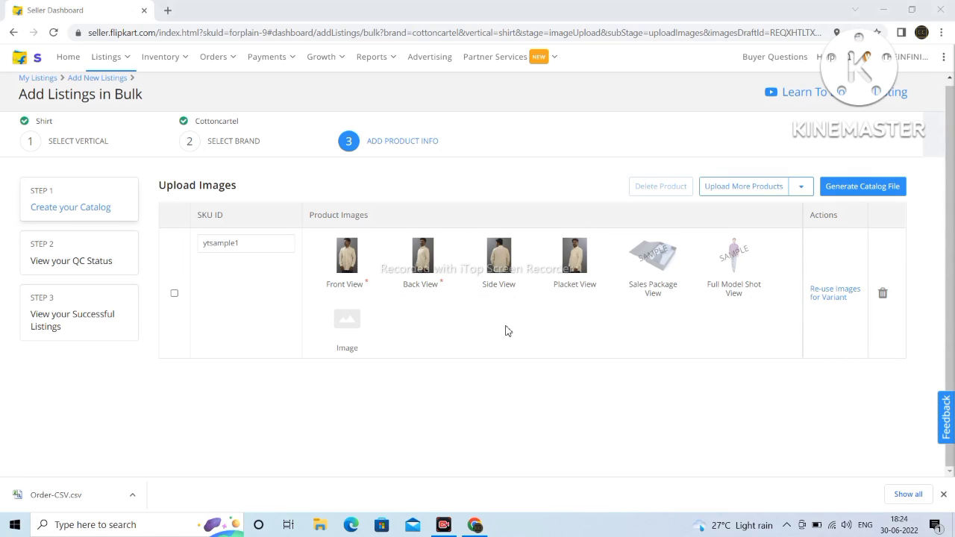
{"action": "left_click", "coordinate": [830, 296]}
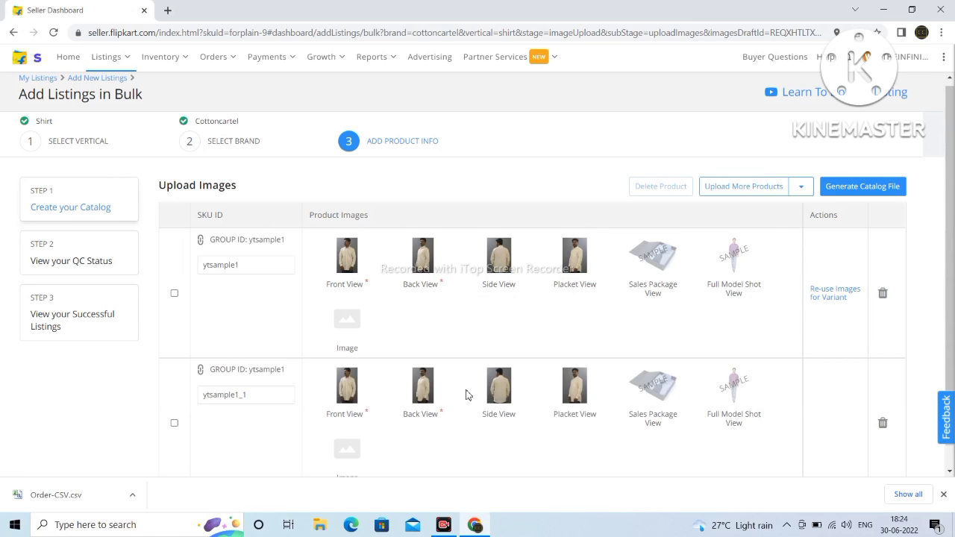
{"action": "scroll", "coordinate": [465, 394], "scroll_direction": "down", "scroll_amount": 1}
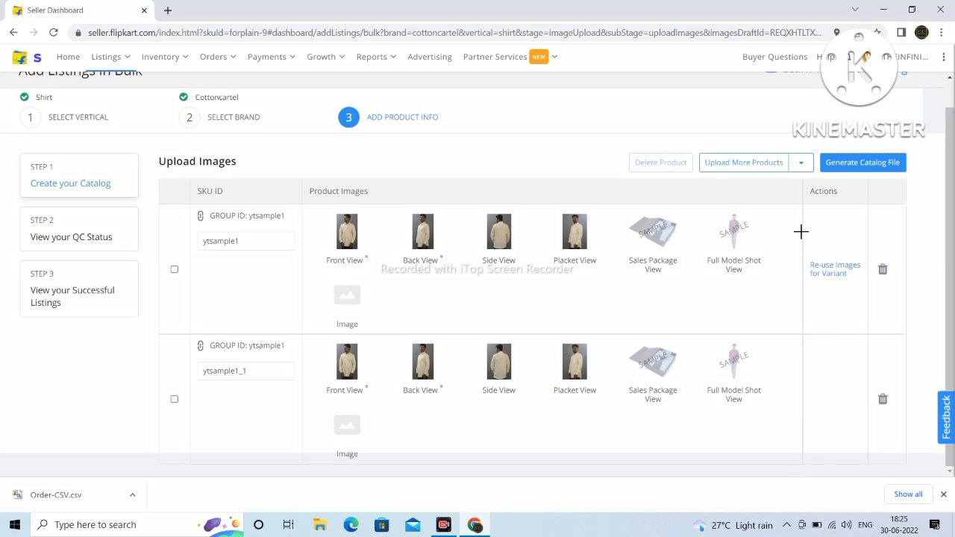
{"action": "left_click_drag", "start_coordinate": [841, 279], "coordinate": [887, 330]}
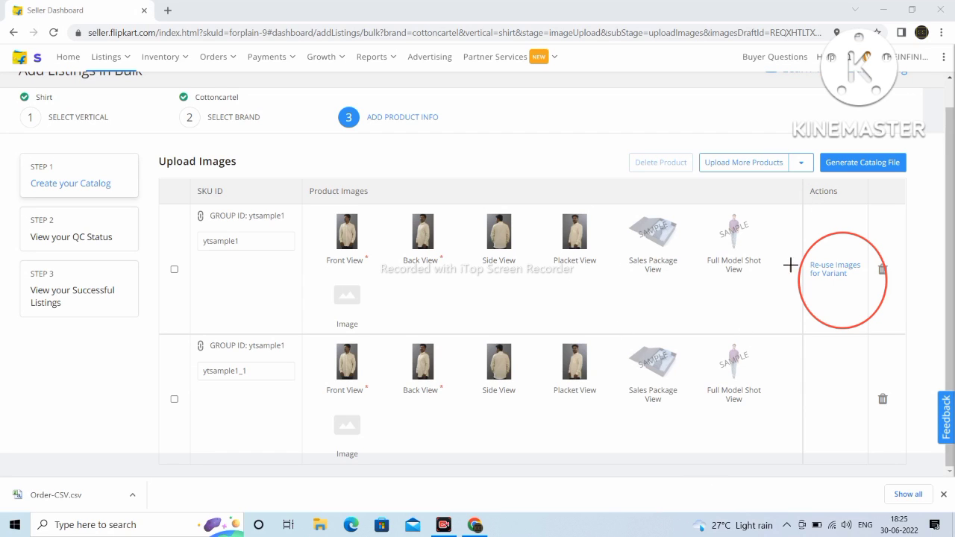
{"action": "mouse_move", "coordinate": [686, 132]}
{"action": "left_mouse_down"}
{"action": "mouse_move", "coordinate": [821, 209]}
{"action": "mouse_move", "coordinate": [844, 210]}
{"action": "left_mouse_up"}
{"action": "left_click_drag", "start_coordinate": [798, 147], "coordinate": [811, 187]}
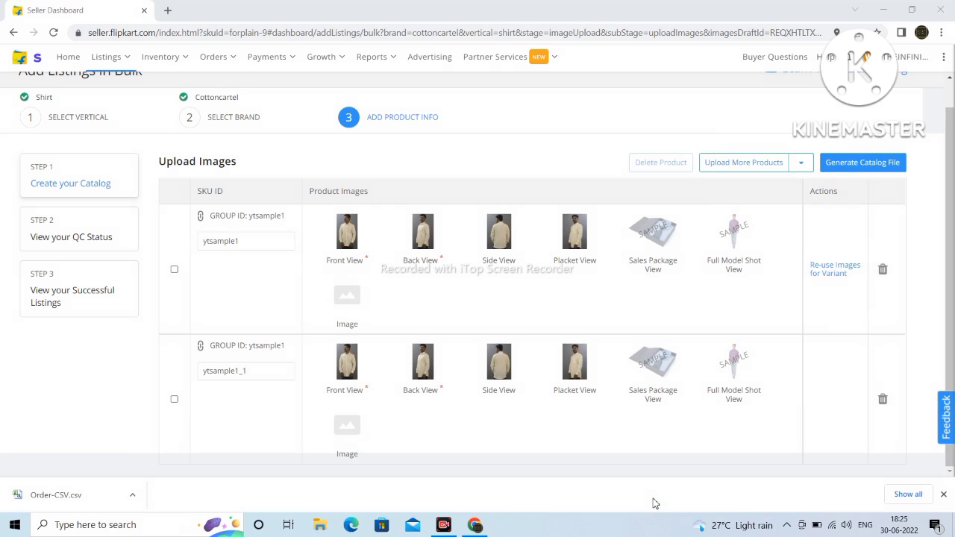
Step: Upload the images 5.jpg, 6.jpg, 7.jpg and 8.jpg from the sample 1 folder as another product
{"action": "left_click", "coordinate": [803, 163]}
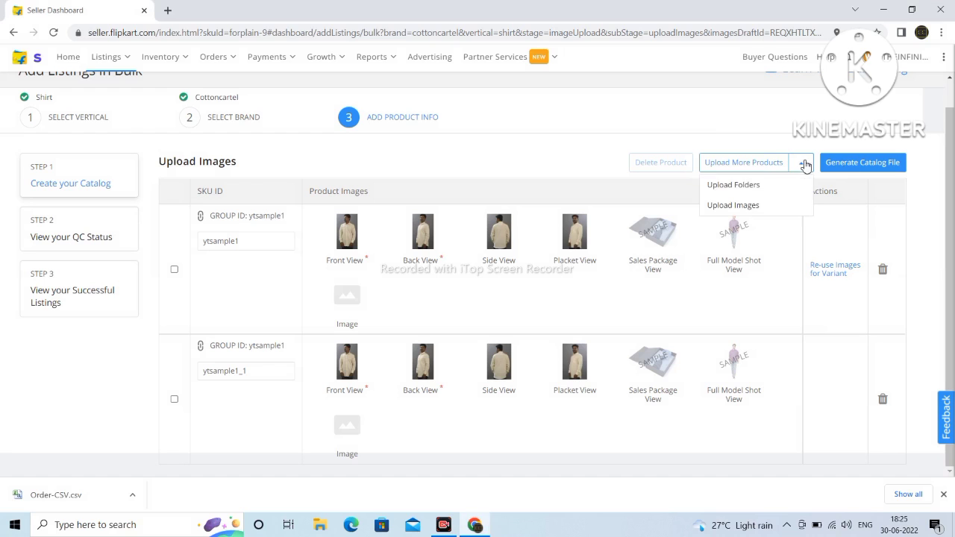
{"action": "left_click", "coordinate": [757, 206]}
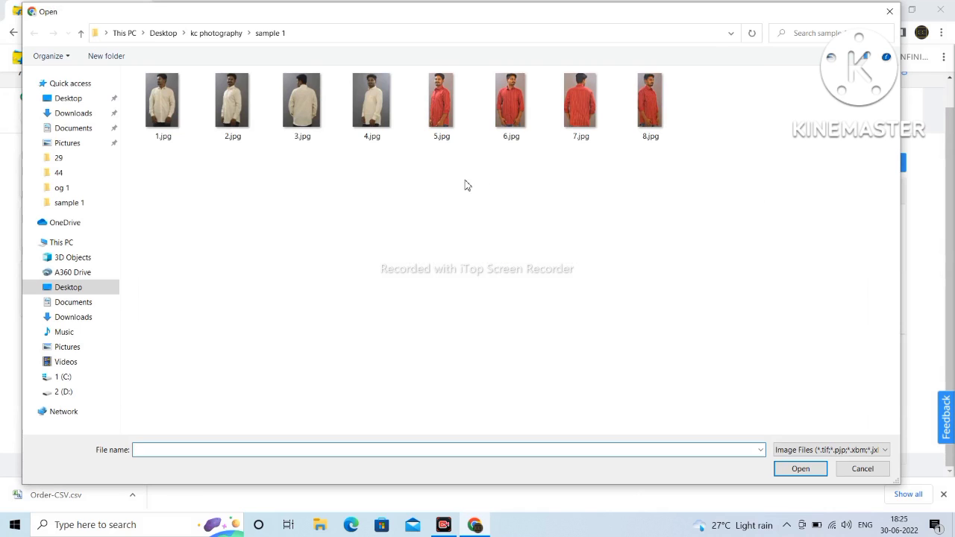
{"action": "left_click_drag", "start_coordinate": [430, 153], "coordinate": [663, 87]}
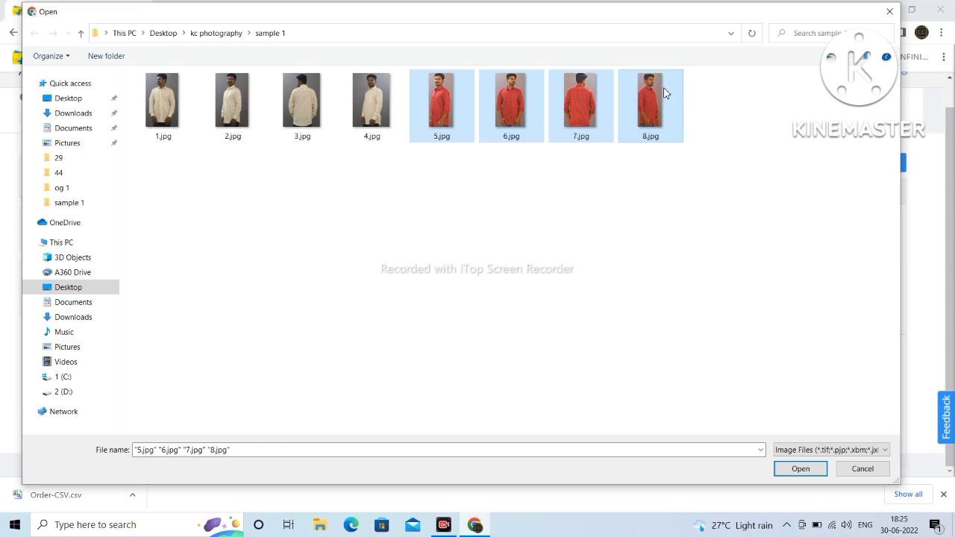
{"action": "left_click", "coordinate": [803, 471]}
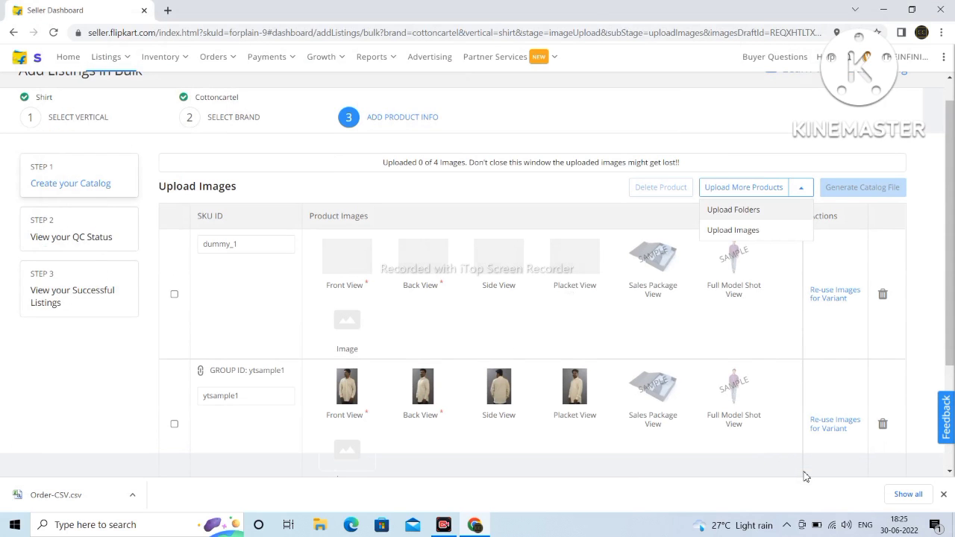
{"action": "scroll", "coordinate": [580, 367], "scroll_direction": "down", "scroll_amount": 2}
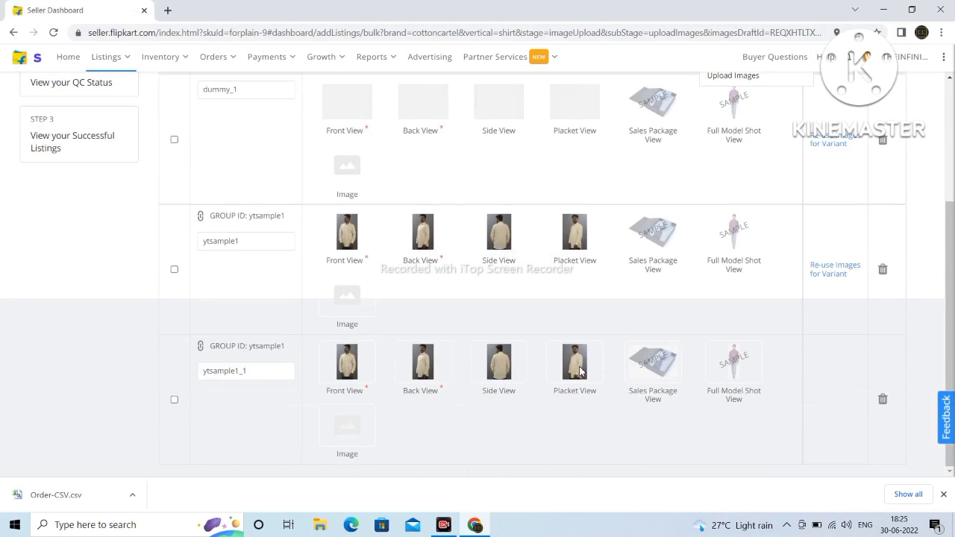
Step: Set the SKU ID of the red shirt product to ytsample2
{"action": "scroll", "coordinate": [581, 367], "scroll_direction": "up", "scroll_amount": 3}
{"action": "key", "text": "BackSpace"}
{"action": "key", "text": "BackSpace"}
{"action": "key", "text": "BackSpace"}
{"action": "key", "text": "BackSpace"}
{"action": "key", "text": "BackSpace"}
{"action": "key", "text": "BackSpace"}
{"action": "key", "text": "BackSpace"}
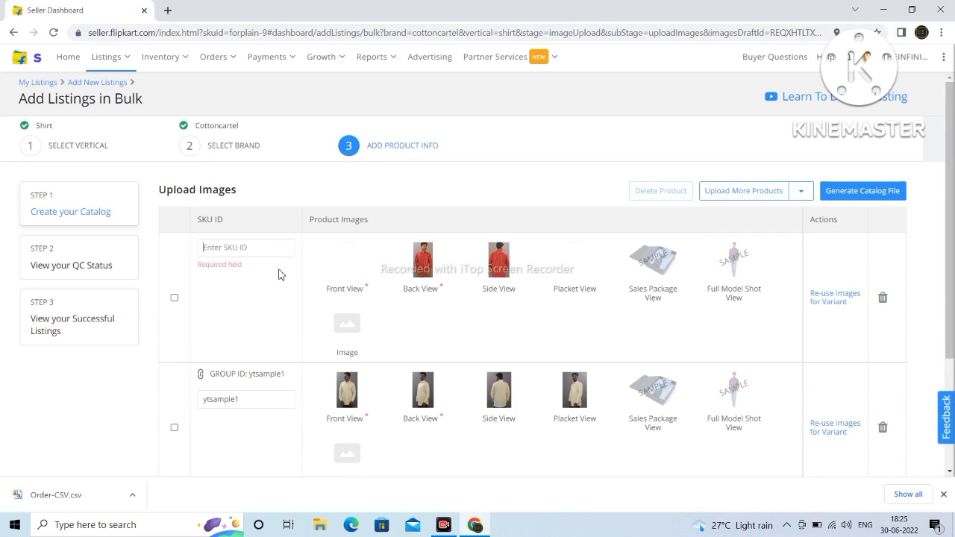
{"action": "type", "text": "ytsample2"}
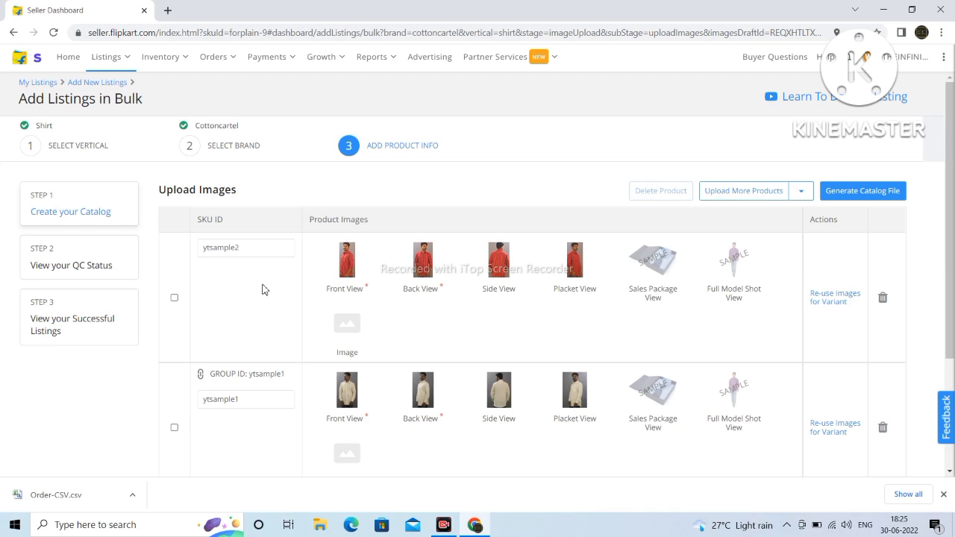
{"action": "scroll", "coordinate": [461, 410], "scroll_direction": "down", "scroll_amount": 1}
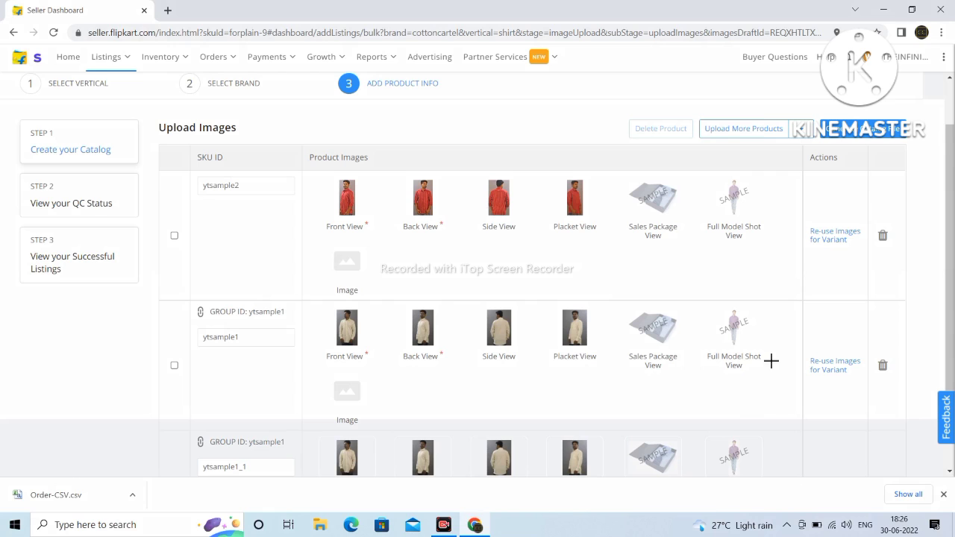
{"action": "left_click_drag", "start_coordinate": [789, 189], "coordinate": [867, 272]}
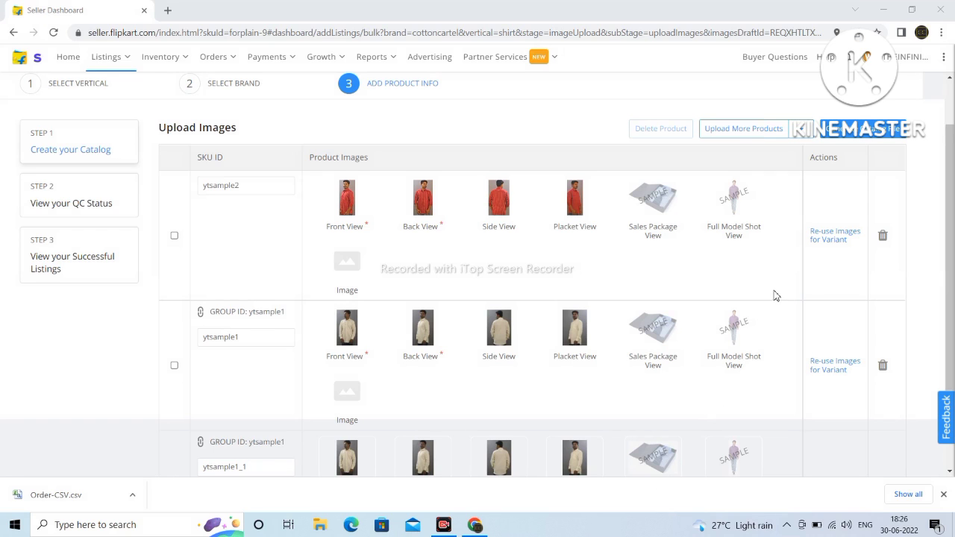
{"action": "scroll", "coordinate": [745, 299], "scroll_direction": "down", "scroll_amount": 2}
{"action": "scroll", "coordinate": [731, 303], "scroll_direction": "up", "scroll_amount": 1}
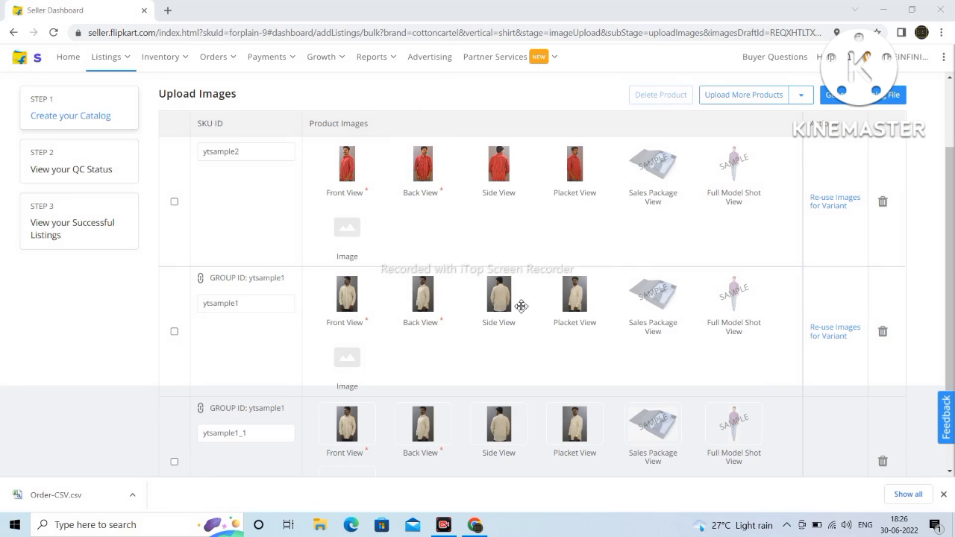
Step: Generate the catalog file for the uploaded products and download its Excel template
{"action": "left_click", "coordinate": [843, 97]}
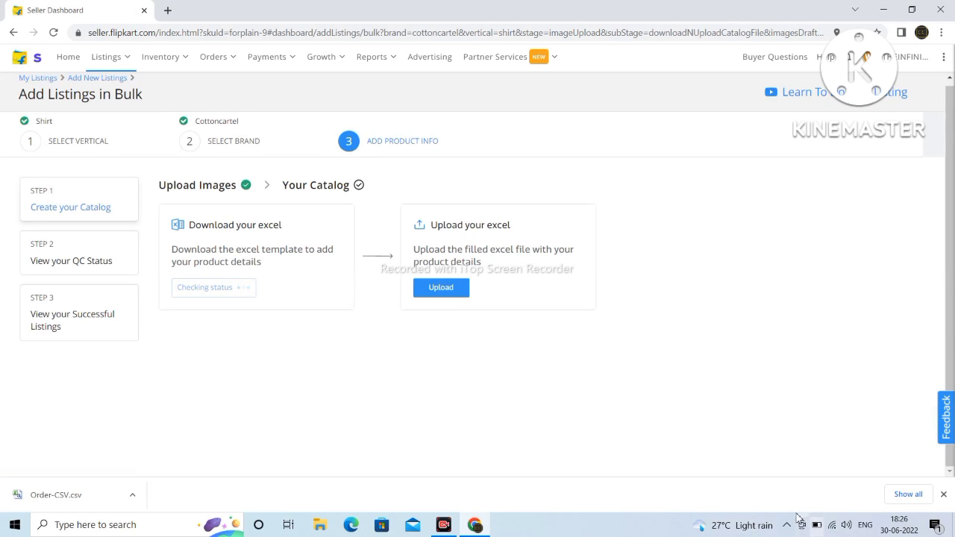
{"action": "mouse_move", "coordinate": [186, 191]}
{"action": "left_mouse_down"}
{"action": "mouse_move", "coordinate": [249, 354]}
{"action": "mouse_move", "coordinate": [298, 373]}
{"action": "mouse_move", "coordinate": [182, 268]}
{"action": "mouse_move", "coordinate": [271, 335]}
{"action": "left_mouse_up"}
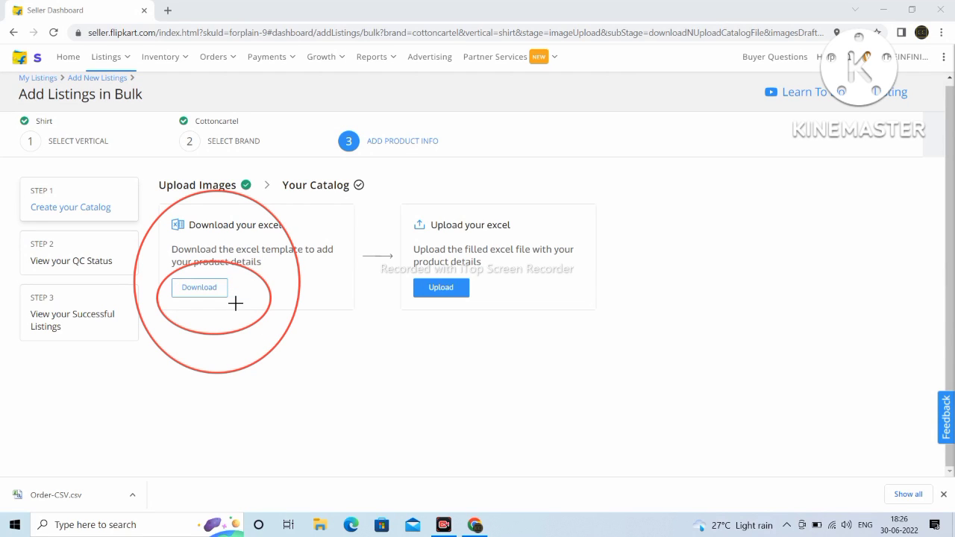
{"action": "mouse_move", "coordinate": [176, 248]}
{"action": "left_mouse_down"}
{"action": "mouse_move", "coordinate": [160, 251]}
{"action": "mouse_move", "coordinate": [254, 345]}
{"action": "left_mouse_up"}
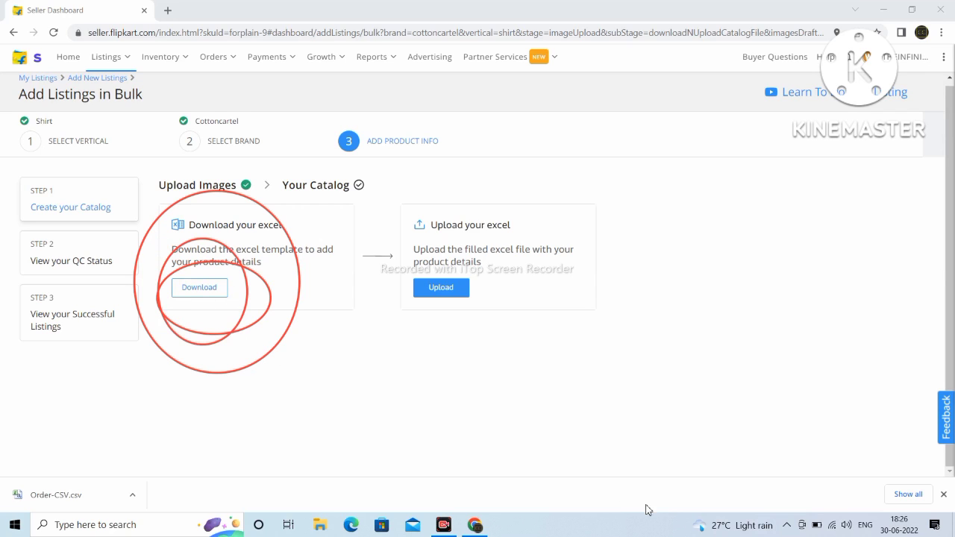
{"action": "key", "text": "Escape"}
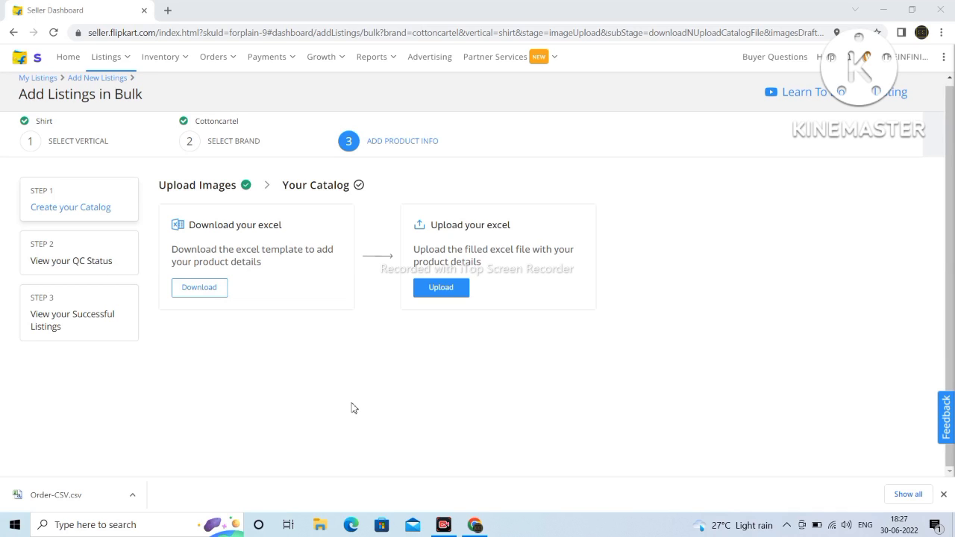
{"action": "left_click", "coordinate": [200, 289]}
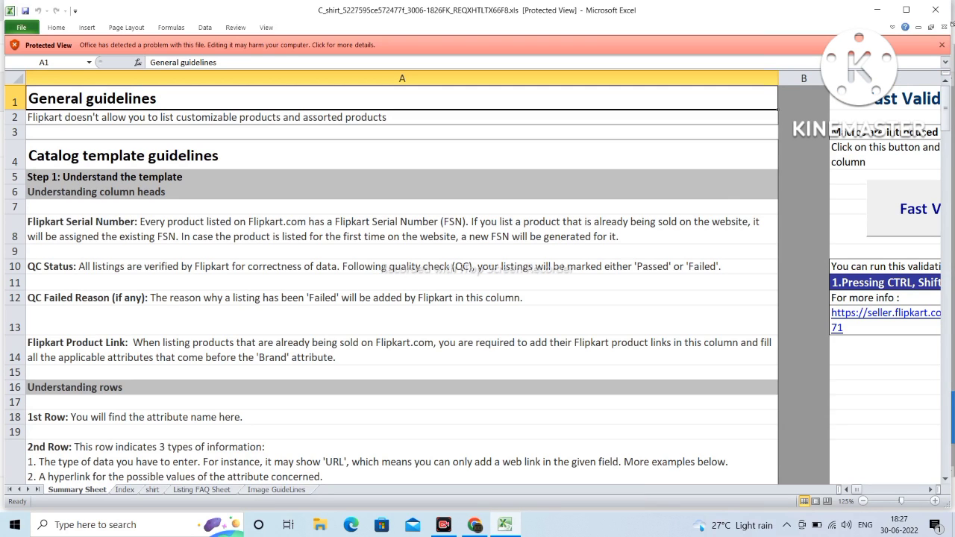
Step: Close the template, reopen the newest C_shirt file from the Downloads folder in Excel, and switch to its shirt sheet
{"action": "left_click", "coordinate": [937, 11]}
{"action": "left_click", "coordinate": [886, 10]}
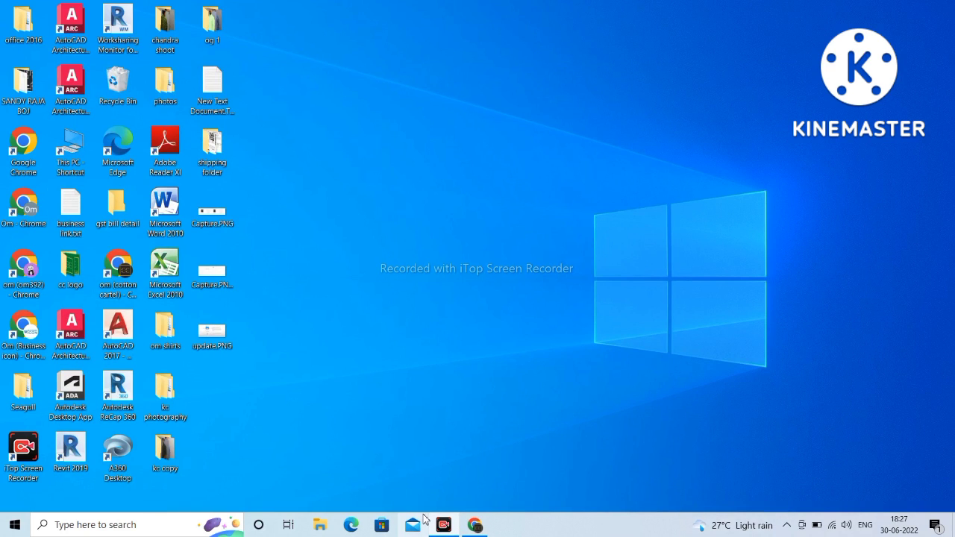
{"action": "left_click", "coordinate": [320, 524]}
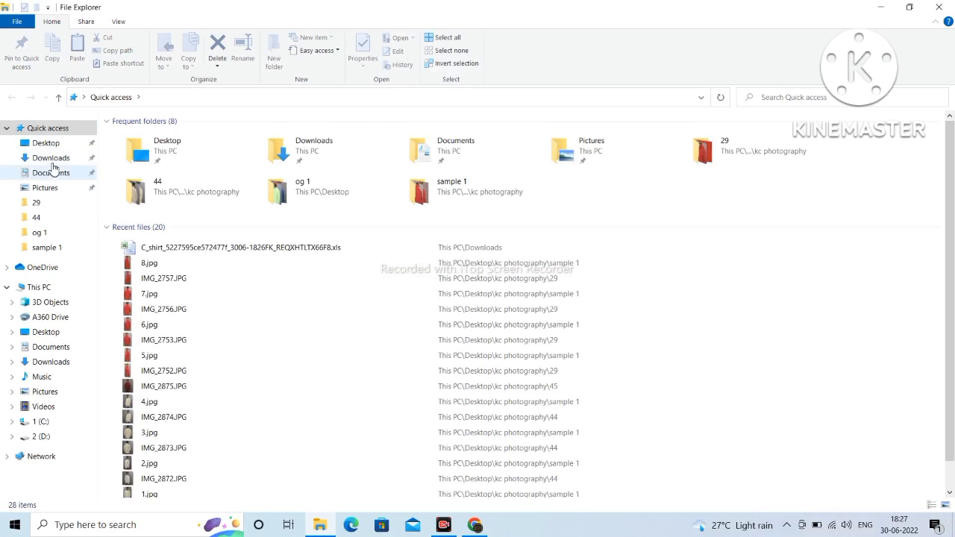
{"action": "left_click", "coordinate": [52, 158]}
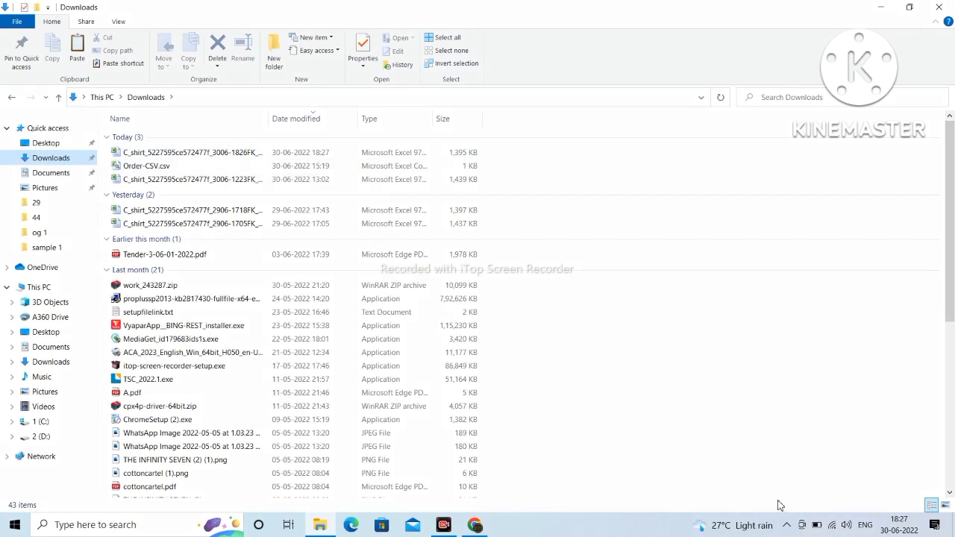
{"action": "mouse_move", "coordinate": [263, 140]}
{"action": "left_mouse_down"}
{"action": "mouse_move", "coordinate": [305, 162]}
{"action": "mouse_move", "coordinate": [348, 159]}
{"action": "left_mouse_up"}
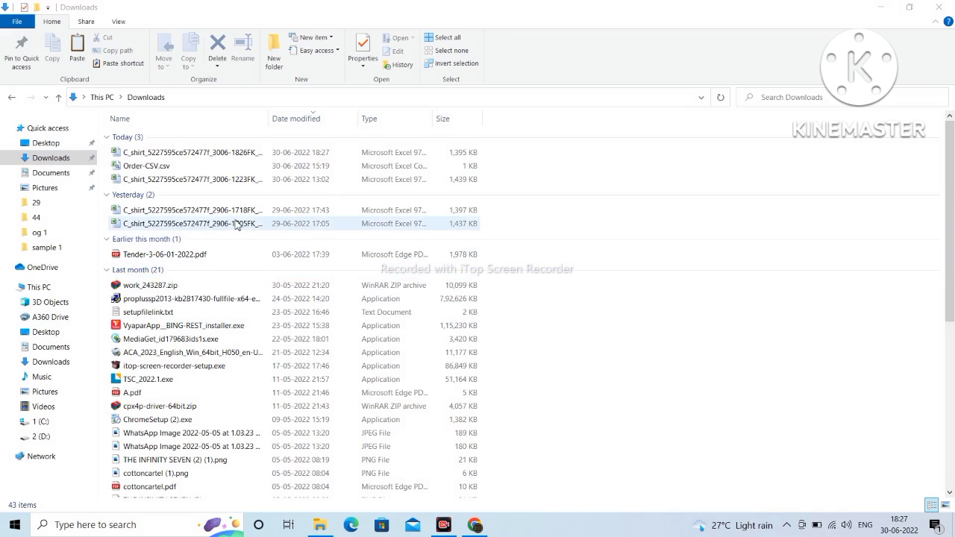
{"action": "double_click", "coordinate": [199, 155]}
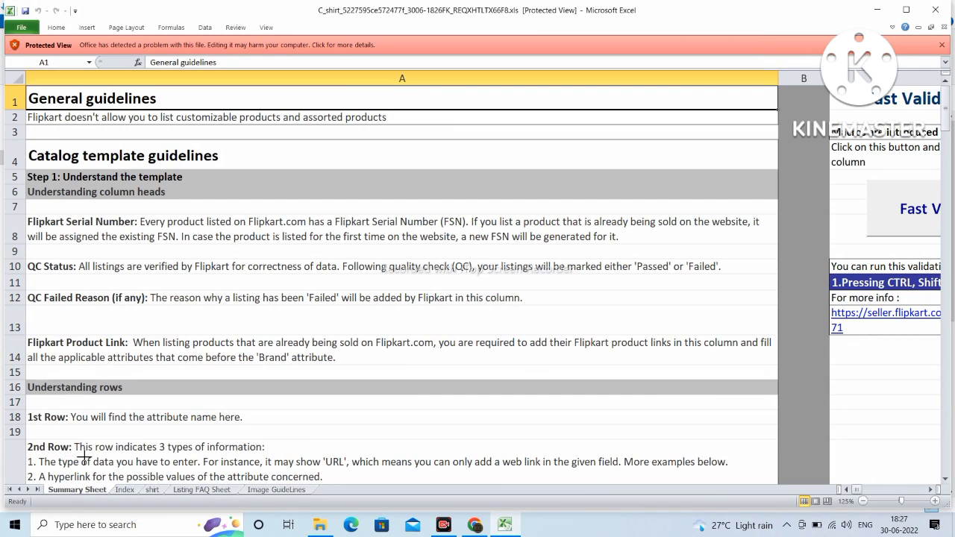
{"action": "left_click", "coordinate": [152, 490]}
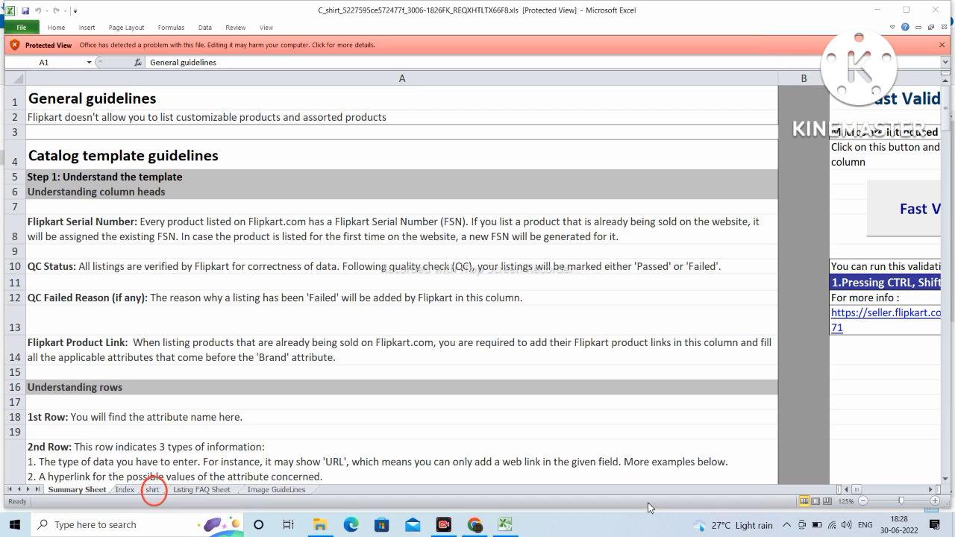
{"action": "left_click", "coordinate": [152, 490]}
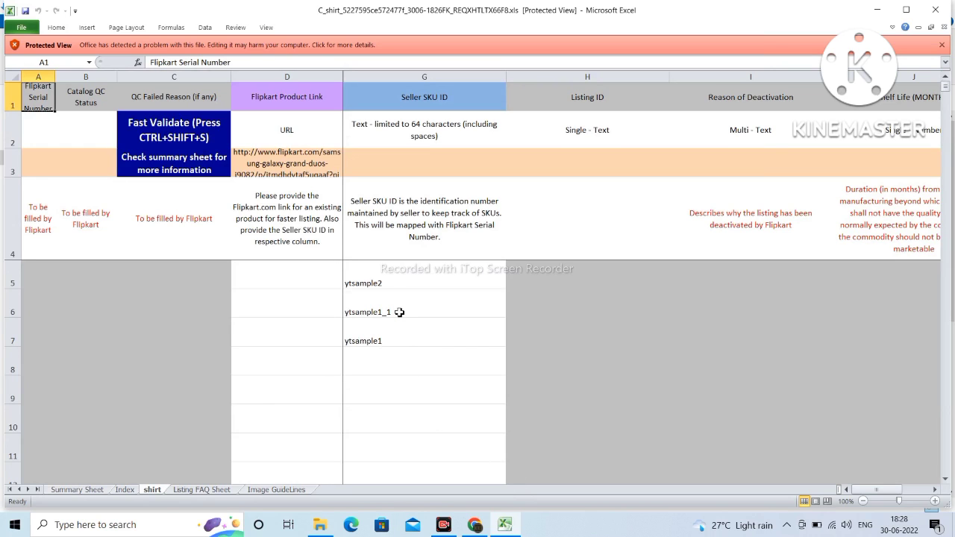
Step: Check the Seller SKU ID entries of the uploaded products against the greyed-out columns in the shirt sheet
{"action": "left_click", "coordinate": [399, 278]}
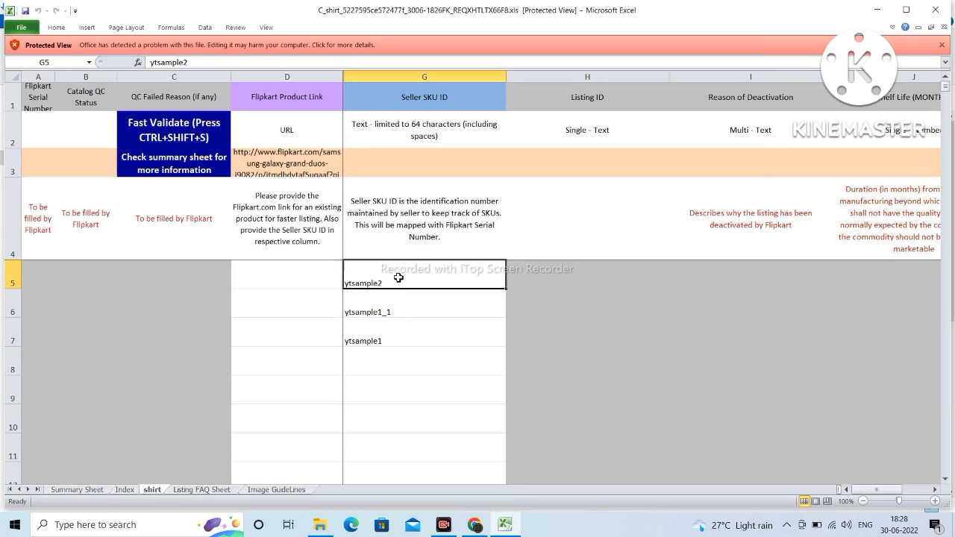
{"action": "left_click", "coordinate": [410, 303]}
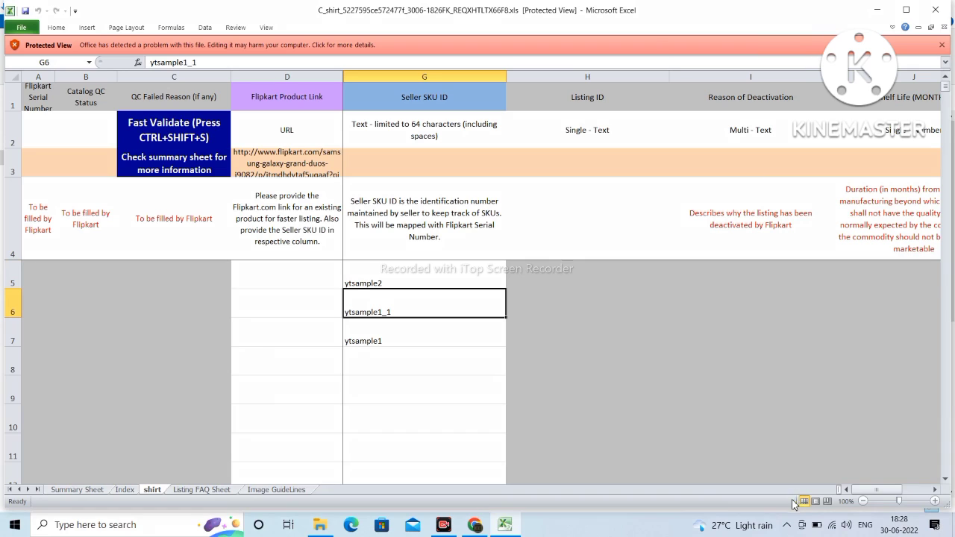
{"action": "left_click_drag", "start_coordinate": [531, 264], "coordinate": [780, 388]}
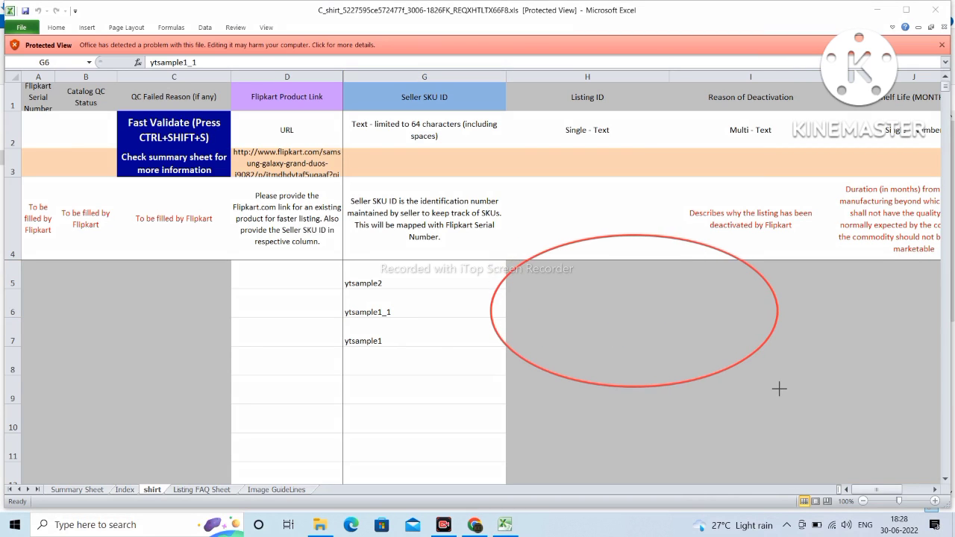
{"action": "left_click_drag", "start_coordinate": [45, 237], "coordinate": [209, 435]}
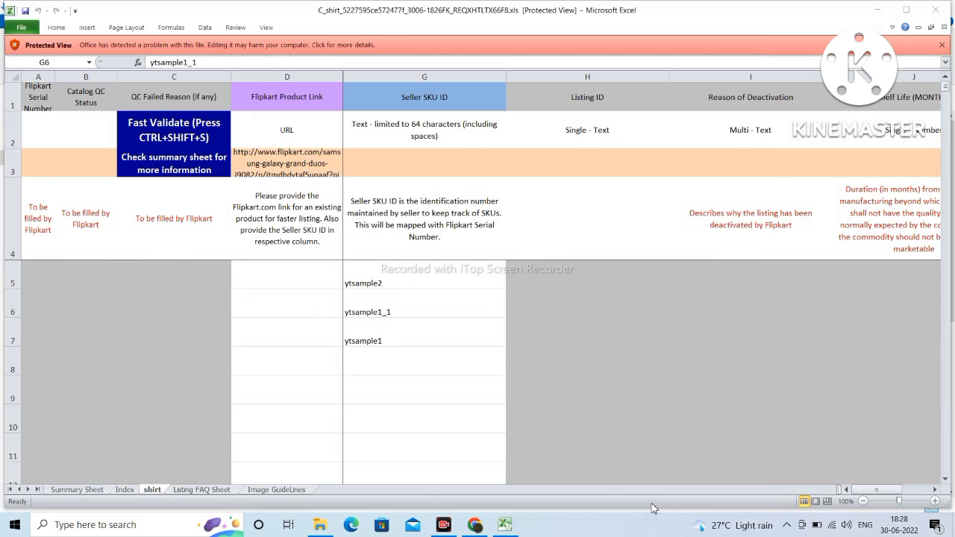
Step: Try to set Fullfilment by to Seller in row 5 for the ytsample2 product
{"action": "left_click", "coordinate": [380, 284]}
{"action": "key", "text": "Right"}
{"action": "key", "text": "Right"}
{"action": "key", "text": "Right"}
{"action": "key", "text": "Right"}
{"action": "key", "text": "Right"}
{"action": "key", "text": "Right"}
{"action": "key", "text": "Right"}
{"action": "key", "text": "Right"}
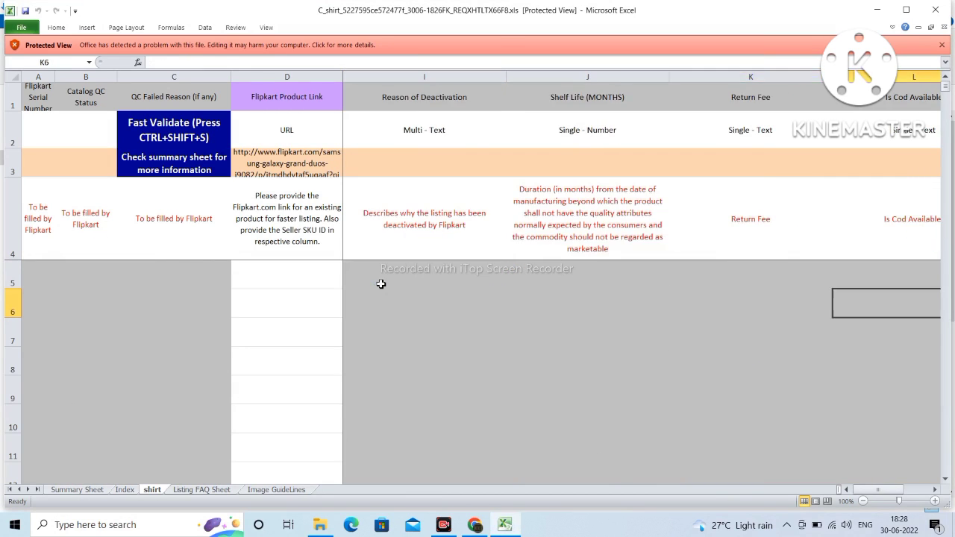
{"action": "key", "text": "Up"}
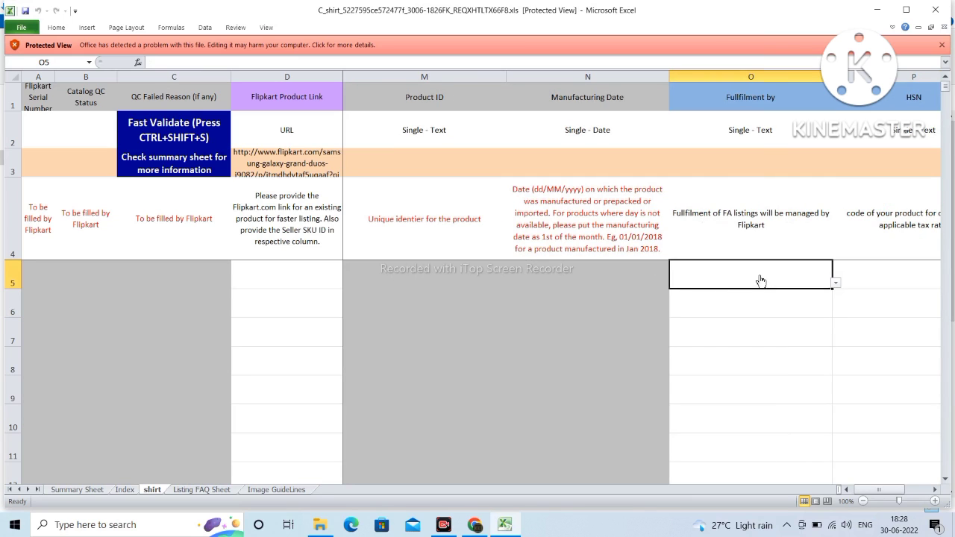
{"action": "key", "text": "alt+Down"}
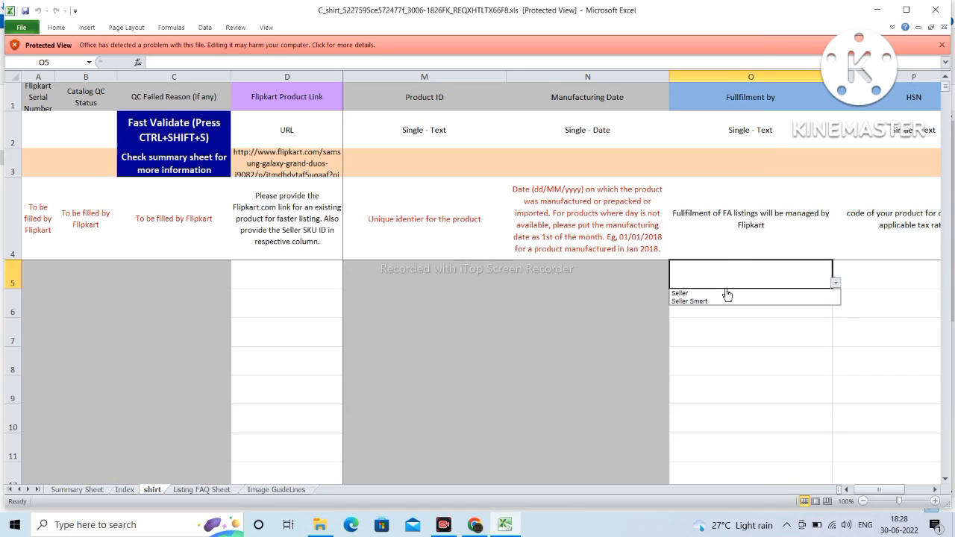
{"action": "left_click", "coordinate": [724, 294]}
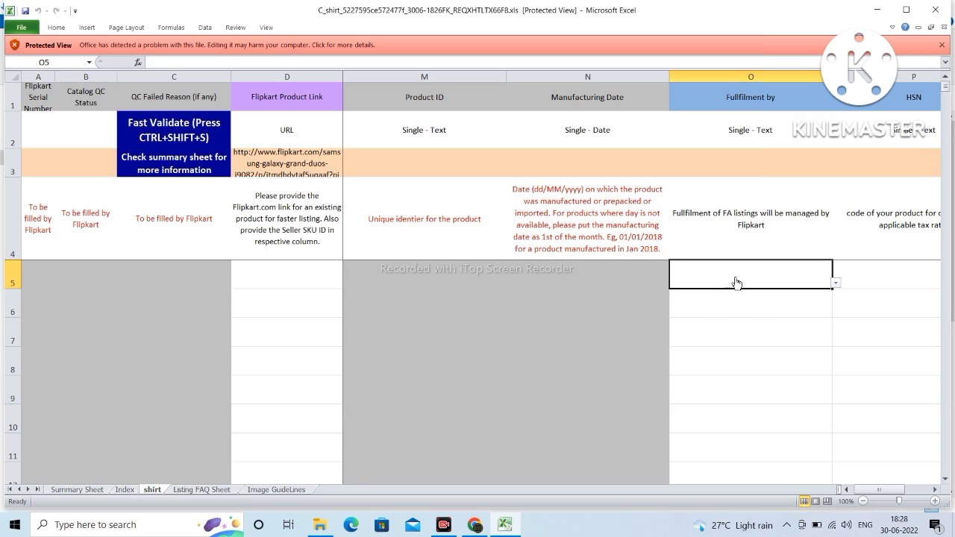
Step: Try to edit the Fullfilment by cell in row 6 and enable editing for the protected workbook
{"action": "left_click", "coordinate": [756, 300]}
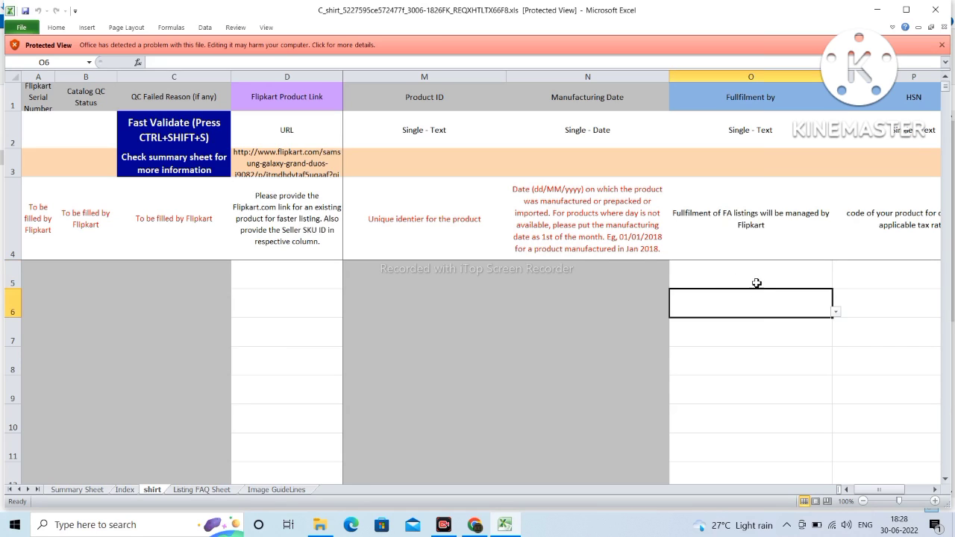
{"action": "left_click", "coordinate": [756, 280]}
{"action": "left_click", "coordinate": [873, 312]}
{"action": "left_click", "coordinate": [873, 366]}
{"action": "left_click", "coordinate": [795, 422]}
{"action": "left_click", "coordinate": [728, 402]}
{"action": "left_click", "coordinate": [738, 313]}
{"action": "double_click", "coordinate": [739, 316]}
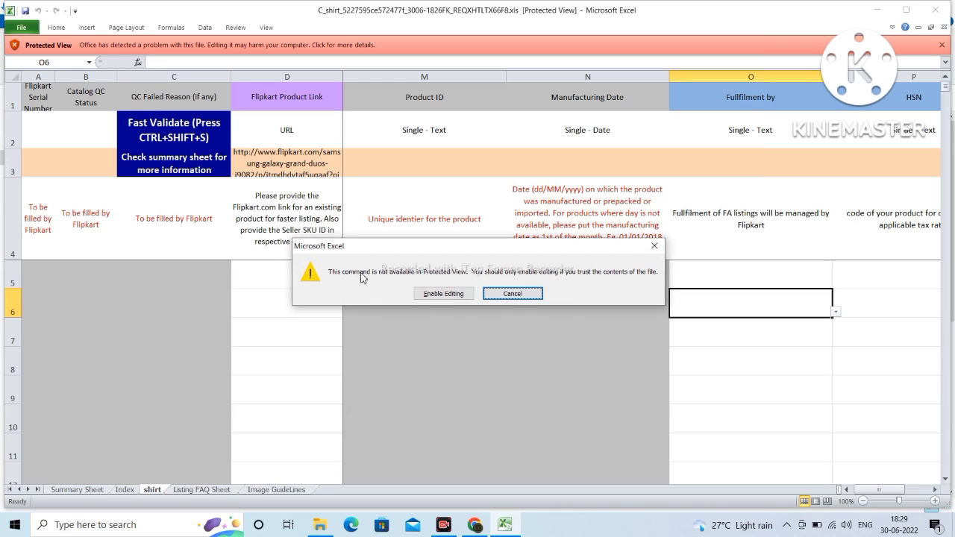
{"action": "left_click", "coordinate": [443, 294]}
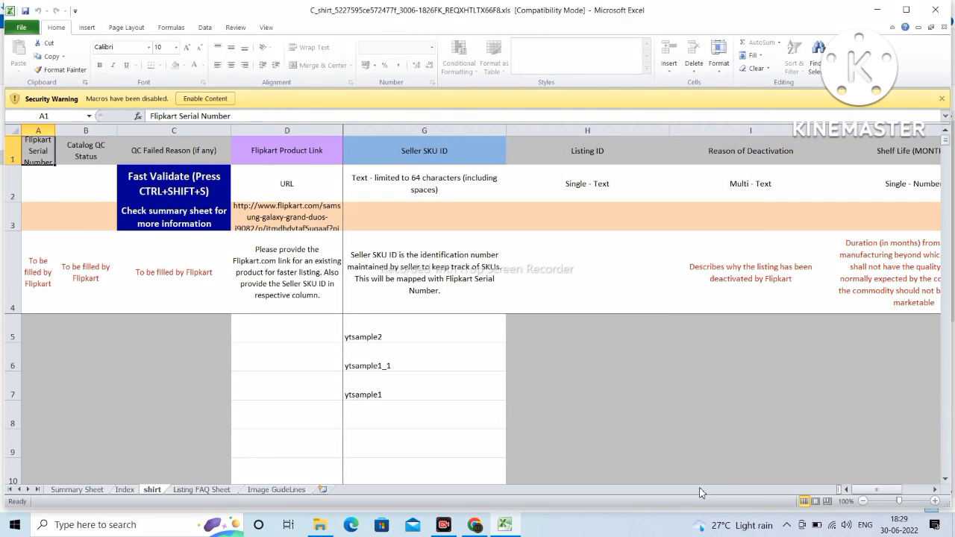
Step: Enable the blocked macro content of the C_shirt workbook
{"action": "left_click_drag", "start_coordinate": [79, 71], "coordinate": [294, 121]}
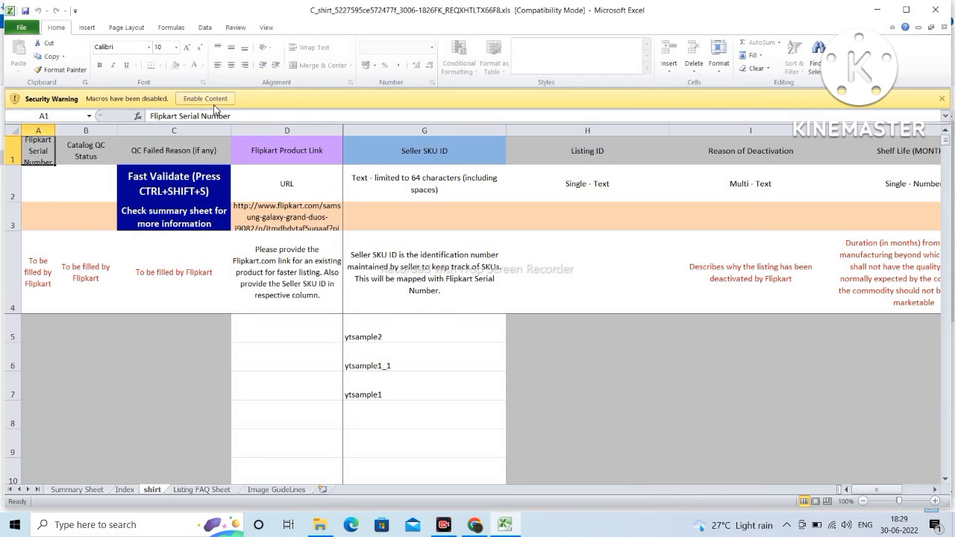
{"action": "left_click", "coordinate": [208, 100]}
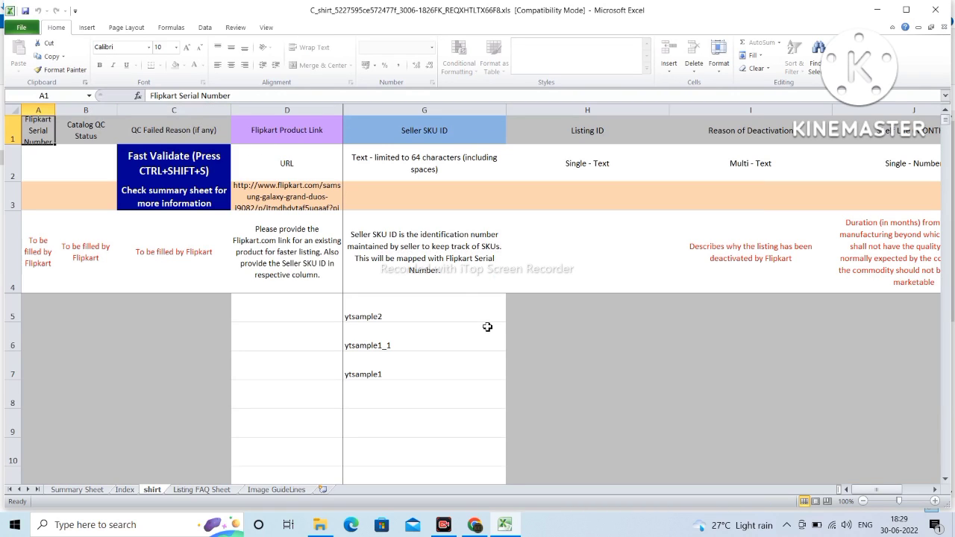
Step: Set Fullfilment by to Seller in row 5 of the shirt sheet for the ytsample2 product
{"action": "left_click", "coordinate": [459, 316]}
{"action": "key", "text": "Right"}
{"action": "key", "text": "Right"}
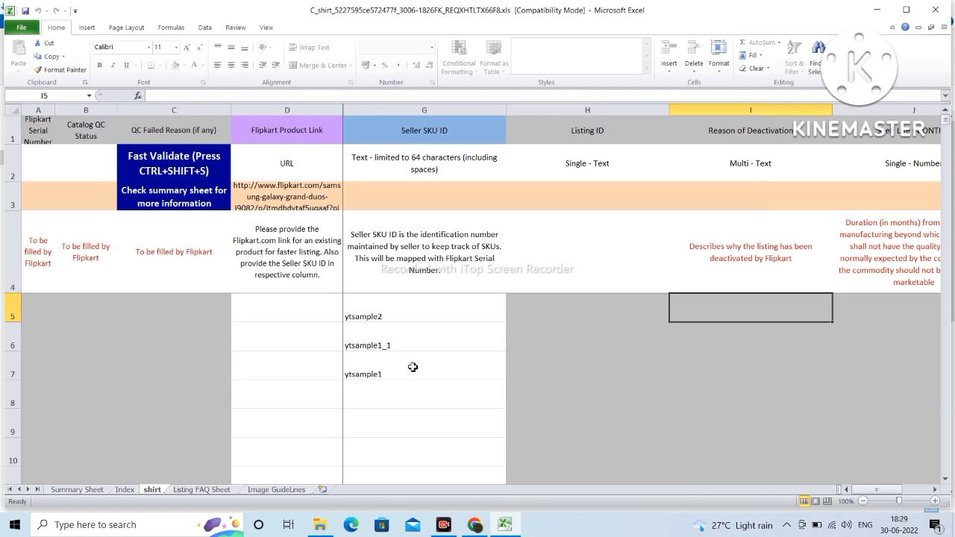
{"action": "key", "text": "Right"}
{"action": "key", "text": "Right"}
{"action": "key", "text": "Right"}
{"action": "key", "text": "Right"}
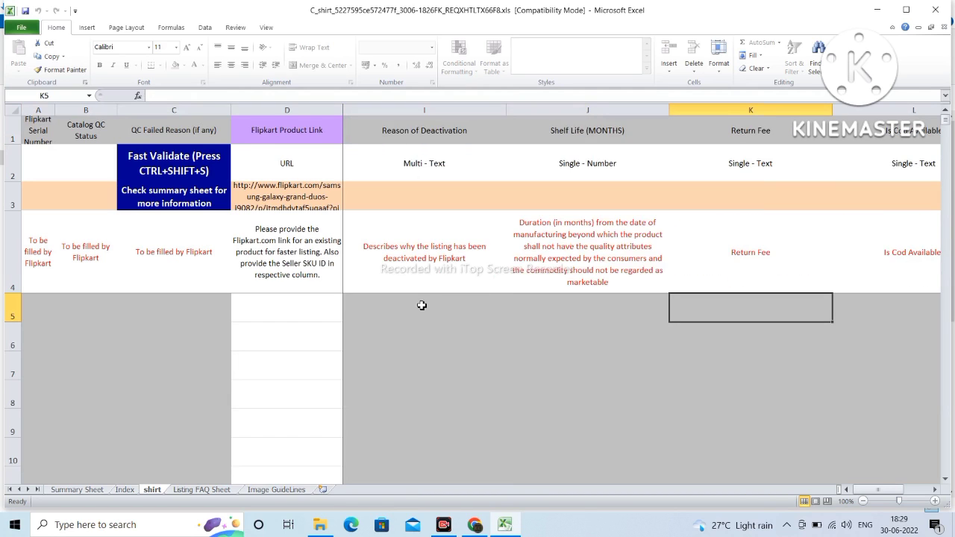
{"action": "key", "text": "Right"}
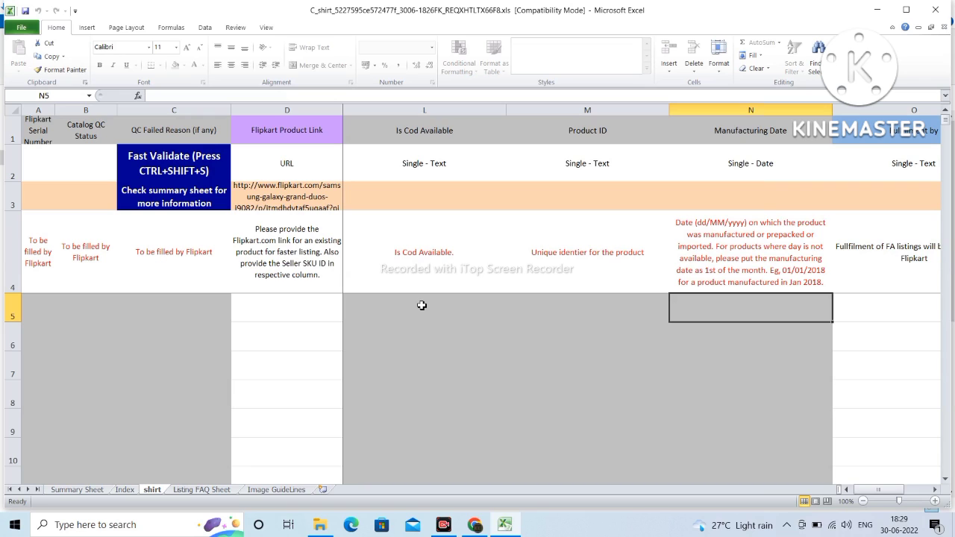
{"action": "key", "text": "Right"}
{"action": "key", "text": "Right"}
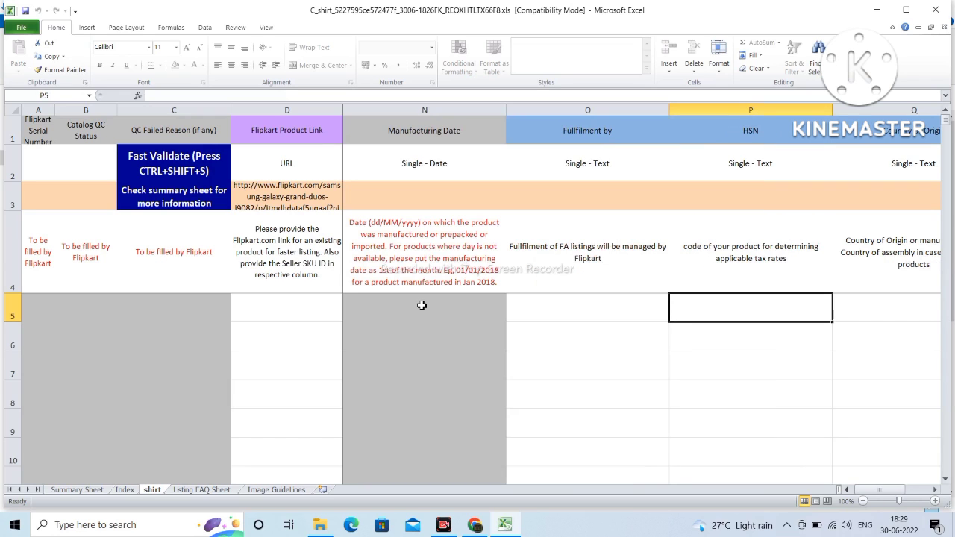
{"action": "key", "text": "Left"}
{"action": "key", "text": "alt+Down"}
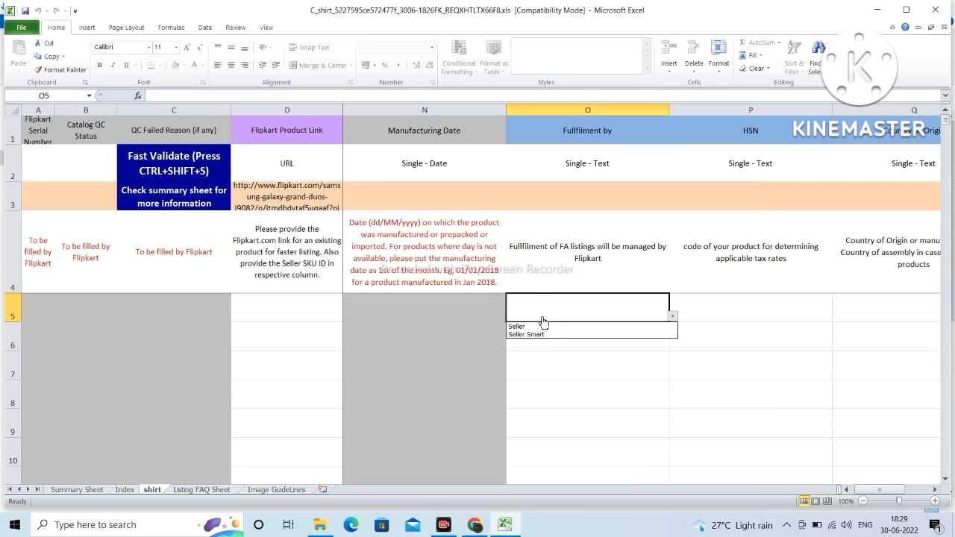
{"action": "left_click", "coordinate": [540, 327]}
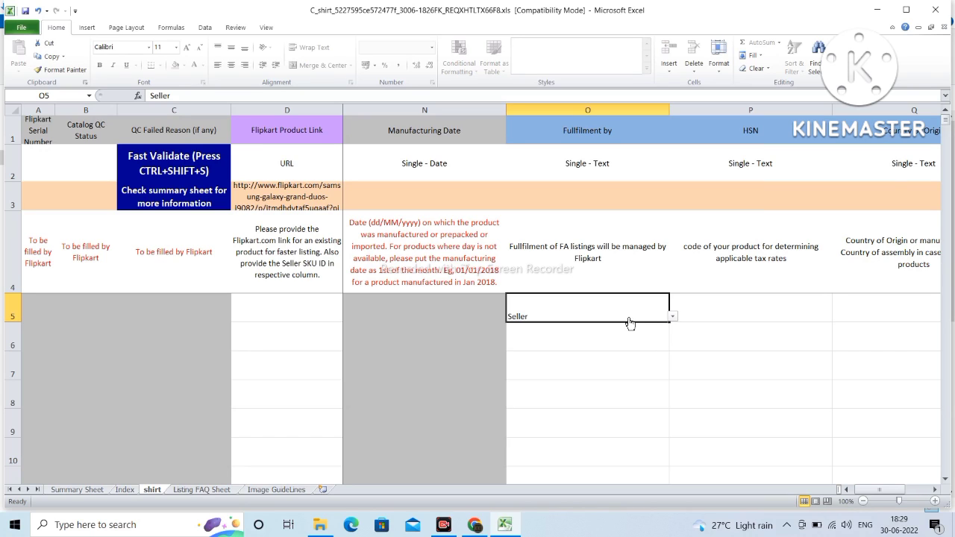
Step: Copy the Seller entry of the Fullfilment by column from row 5 down to rows 6 and 7
{"action": "left_click", "coordinate": [671, 319]}
{"action": "left_click", "coordinate": [667, 334]}
{"action": "key", "text": "alt+Down"}
{"action": "left_click", "coordinate": [642, 326]}
{"action": "left_click_drag", "start_coordinate": [668, 324], "coordinate": [659, 368]}
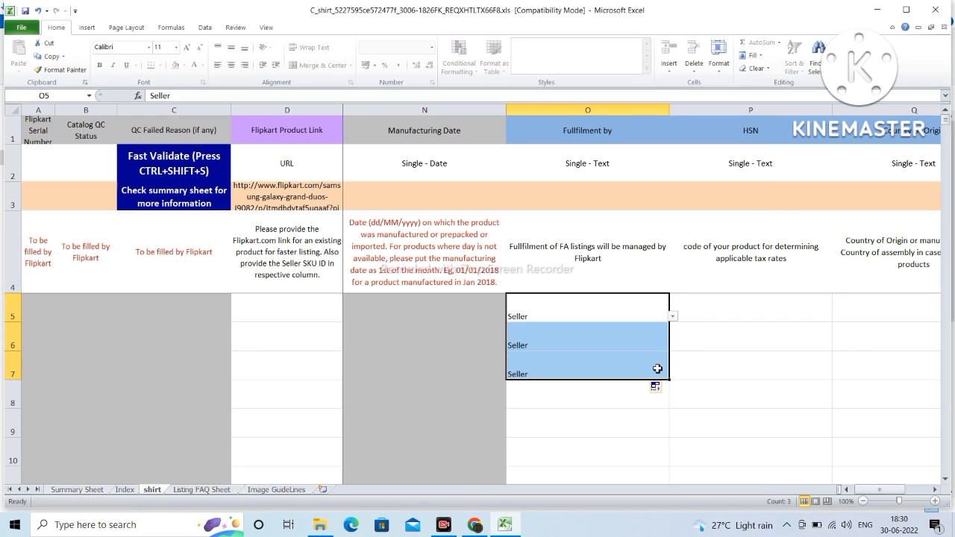
Step: Enter HSN code 6105 in row 5 and copy it down to rows 6 and 7
{"action": "left_click", "coordinate": [618, 394]}
{"action": "key", "text": "Right"}
{"action": "key", "text": "Up"}
{"action": "key", "text": "Up"}
{"action": "key", "text": "Up"}
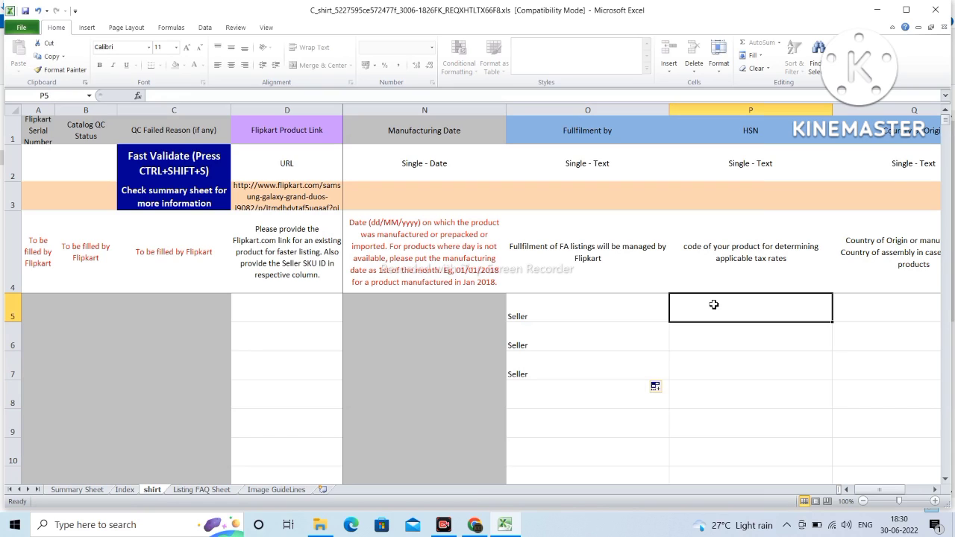
{"action": "type", "text": "6105"}
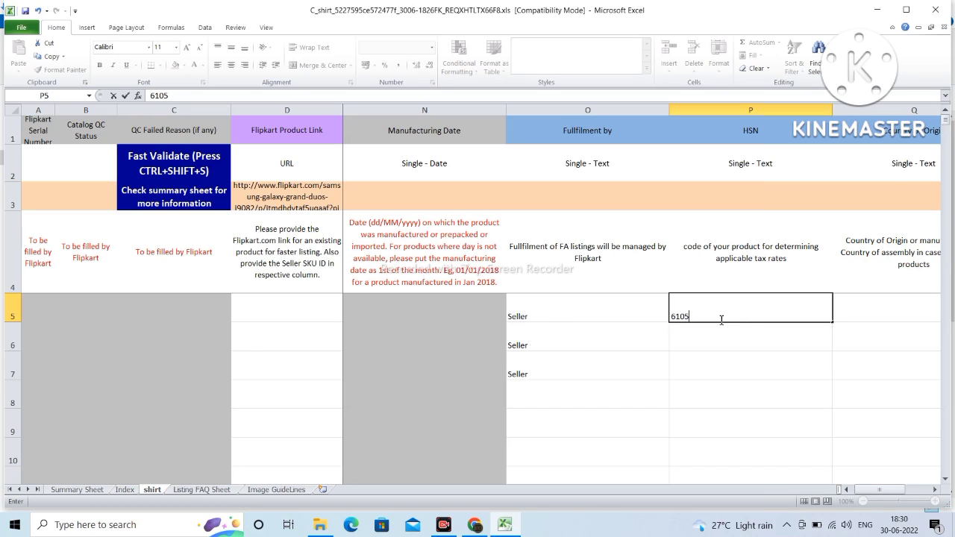
{"action": "left_click", "coordinate": [562, 317]}
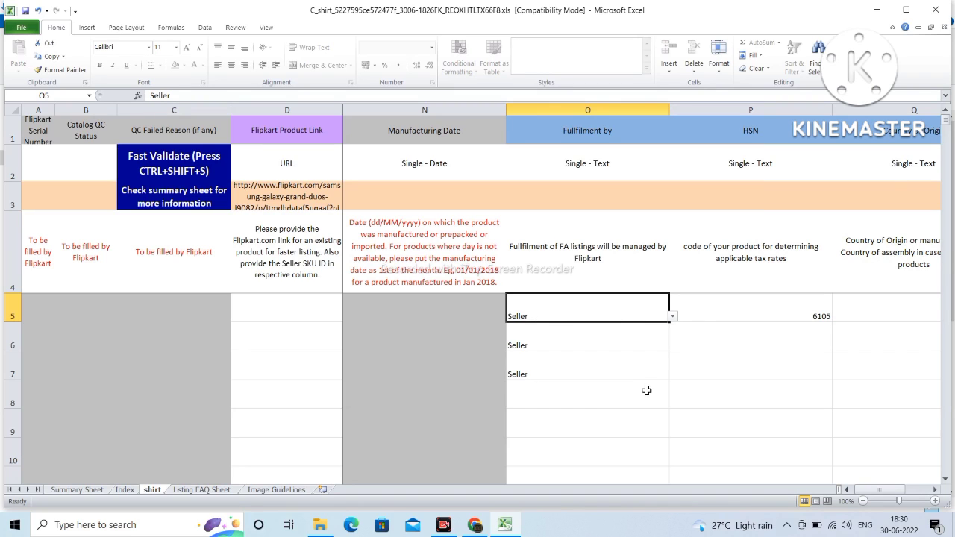
{"action": "left_click", "coordinate": [764, 309]}
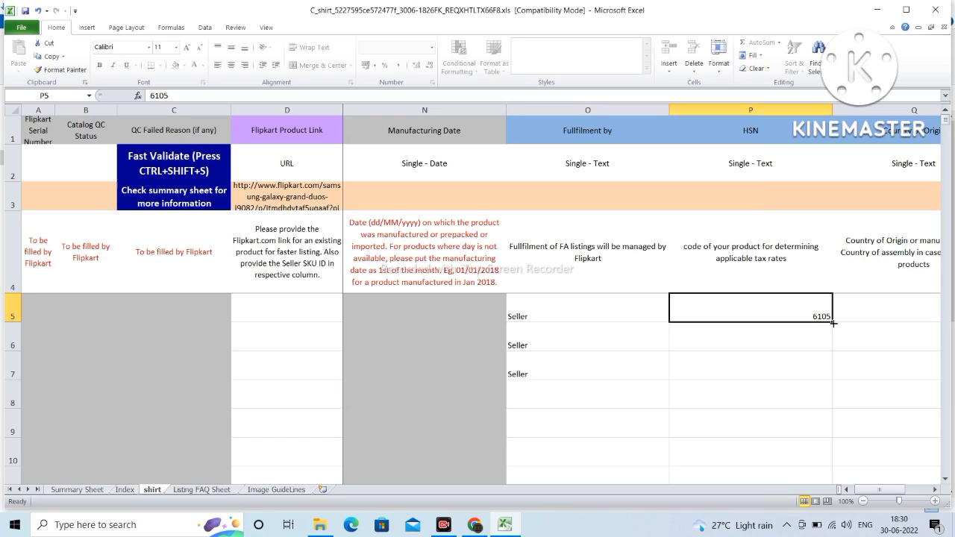
{"action": "left_click_drag", "start_coordinate": [833, 322], "coordinate": [823, 373]}
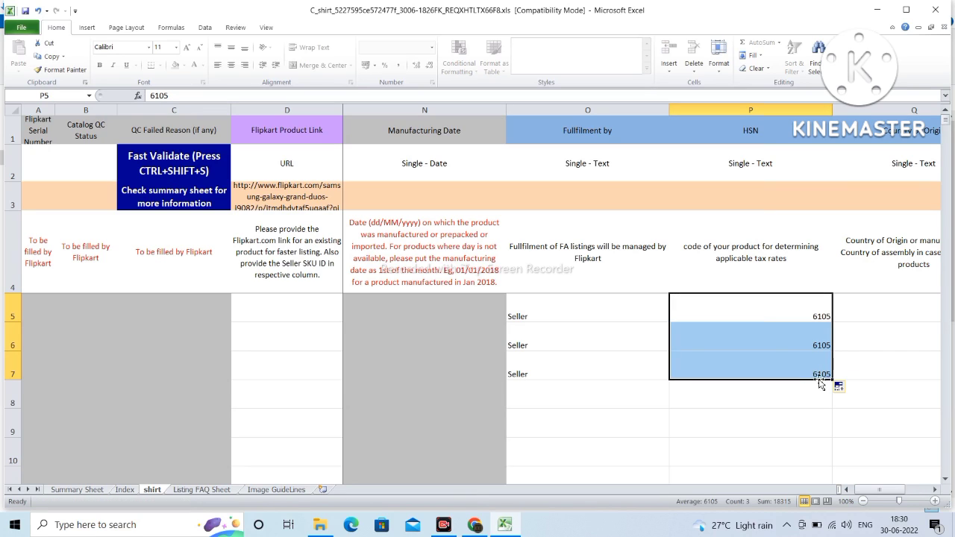
Step: Set Country of Origin to India in row 5 and copy it down to rows 6 and 7
{"action": "left_click", "coordinate": [793, 407]}
{"action": "key", "text": "Right"}
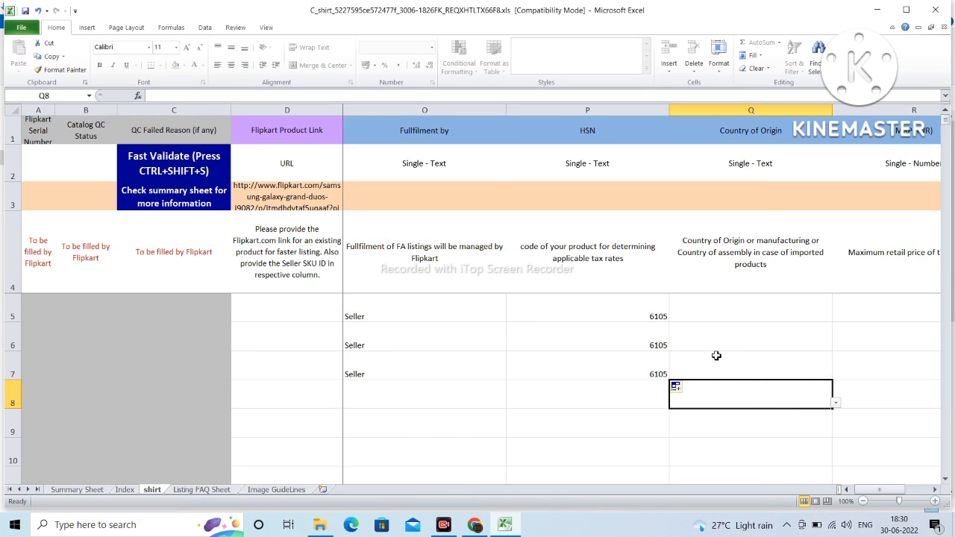
{"action": "key", "text": "Right"}
{"action": "key", "text": "Left"}
{"action": "key", "text": "Up"}
{"action": "key", "text": "Up"}
{"action": "key", "text": "Up"}
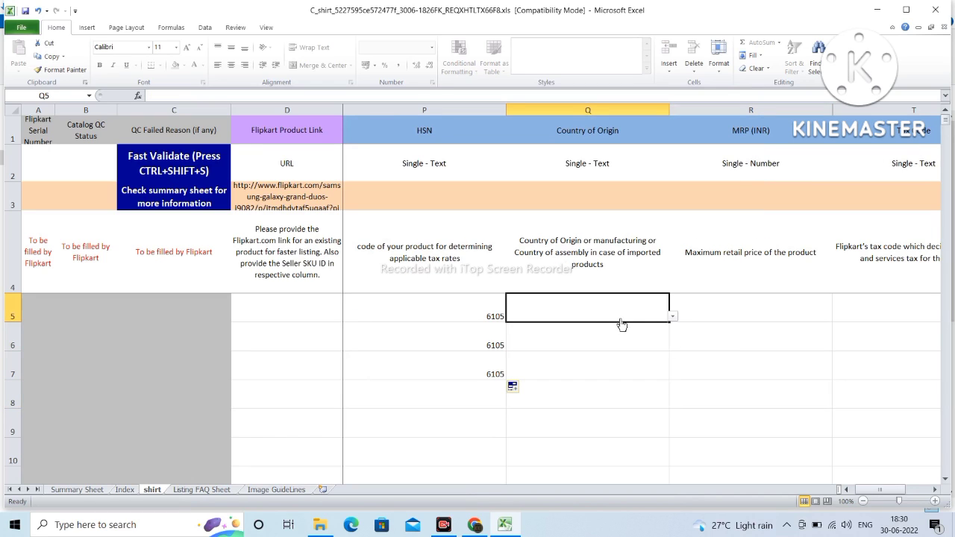
{"action": "key", "text": "alt+Down"}
{"action": "left_click", "coordinate": [582, 328]}
{"action": "left_click_drag", "start_coordinate": [669, 321], "coordinate": [660, 371]}
Step: Enter an MRP of 999 in row 5 and extend the fill through row 7
{"action": "left_click", "coordinate": [728, 302]}
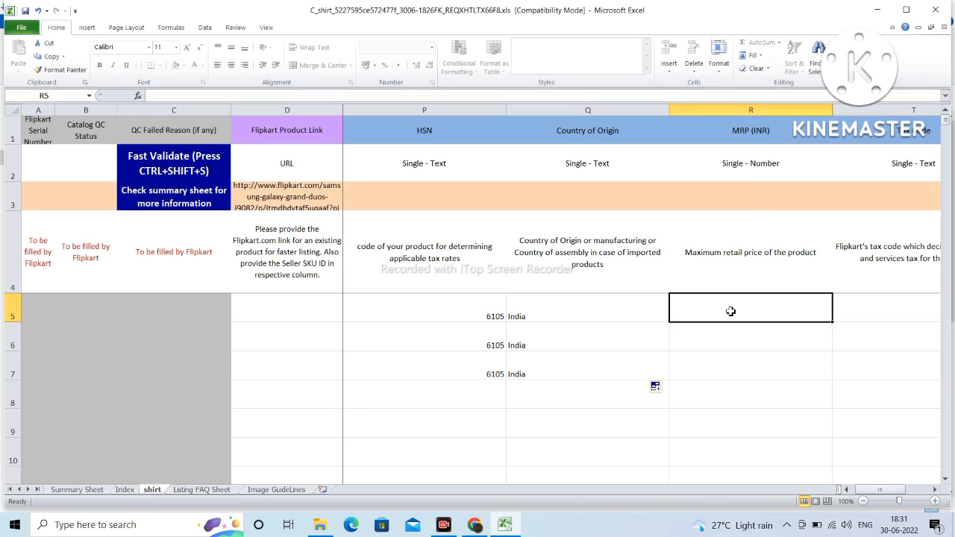
{"action": "type", "text": "999"}
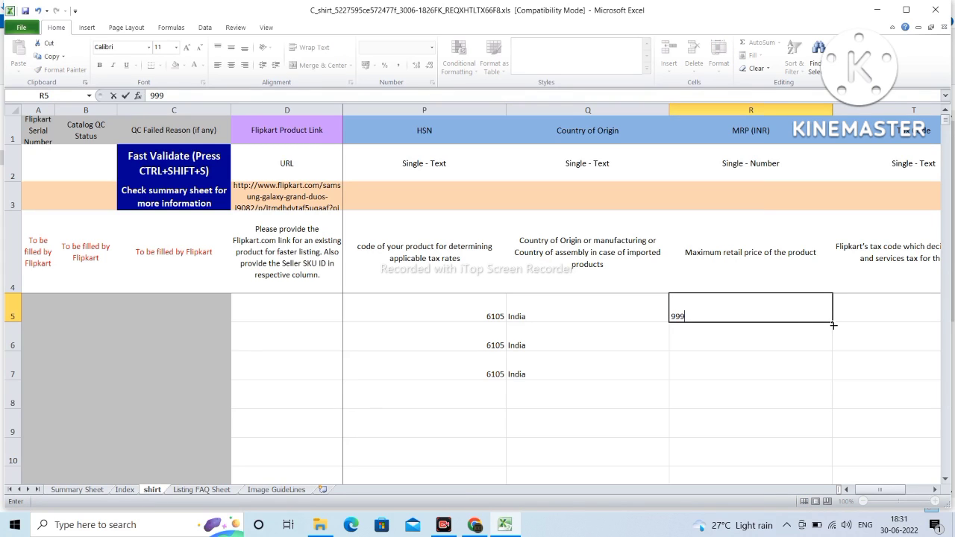
{"action": "left_click_drag", "start_coordinate": [833, 323], "coordinate": [820, 366]}
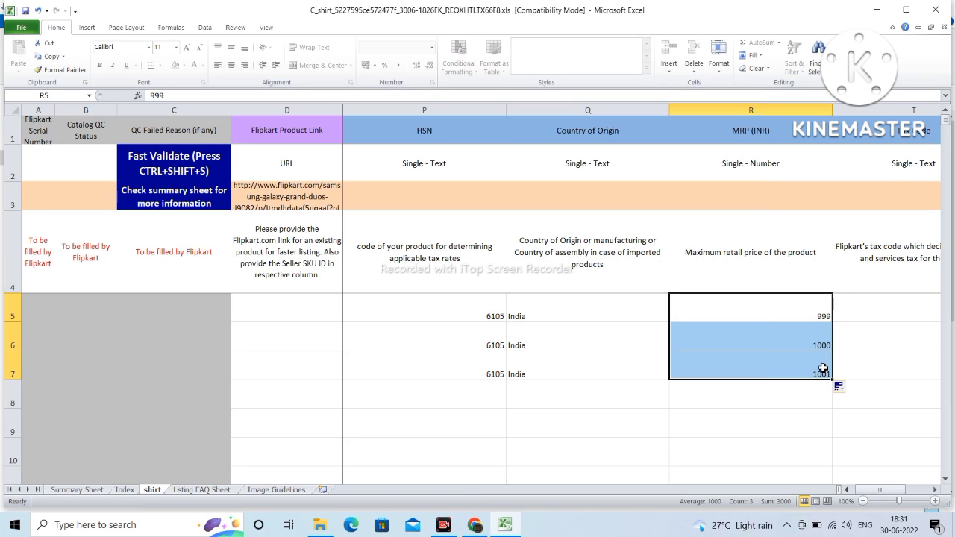
Step: Clear the incremented MRP values in rows 6 and 7 and refill both cells with 999
{"action": "left_click", "coordinate": [819, 337]}
{"action": "key", "text": "BackSpace"}
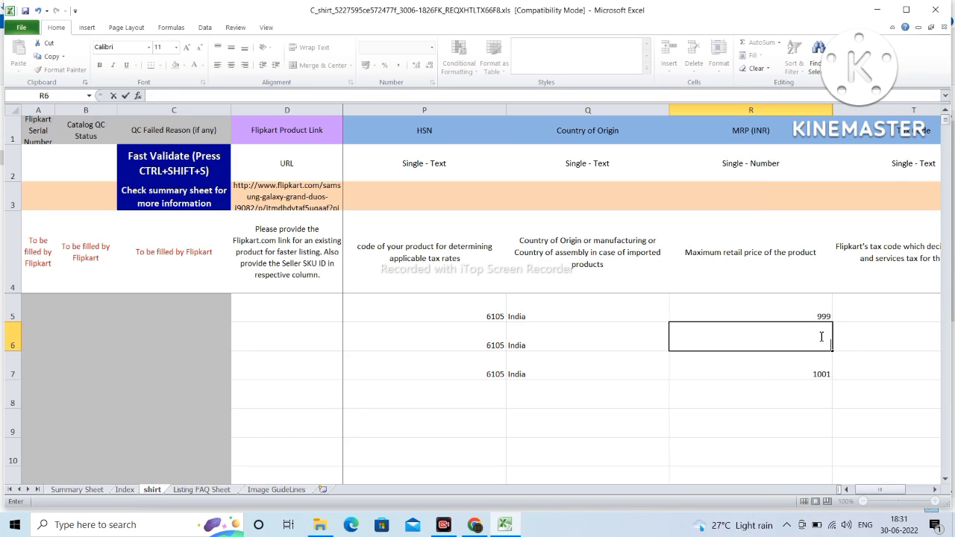
{"action": "left_click", "coordinate": [800, 384]}
{"action": "left_click", "coordinate": [813, 368]}
{"action": "key", "text": "BackSpace"}
{"action": "left_click", "coordinate": [817, 344]}
{"action": "left_click", "coordinate": [820, 313]}
{"action": "left_click_drag", "start_coordinate": [832, 329], "coordinate": [833, 376]}
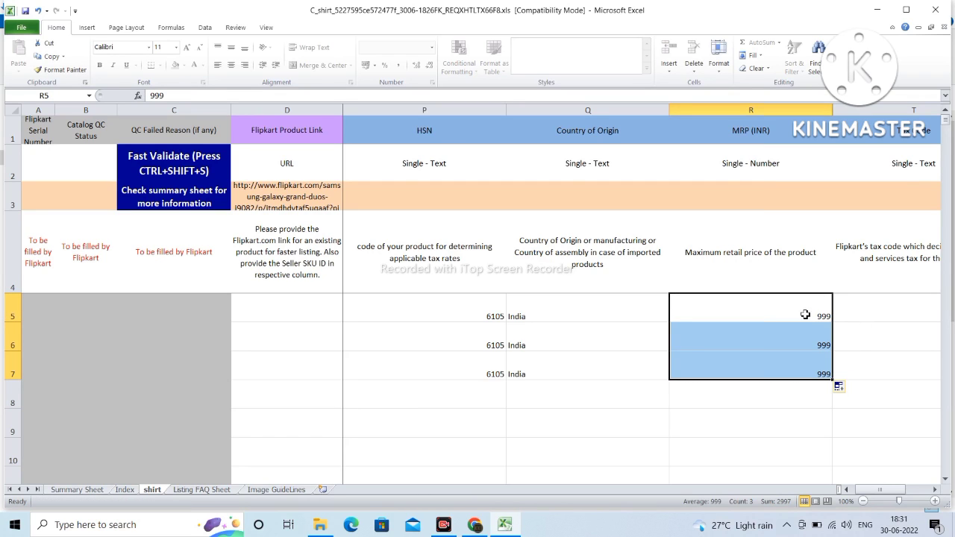
Step: Set Tax Code to GST_APPAREL in row 5 and copy it down to rows 6 and 7
{"action": "left_click", "coordinate": [857, 302]}
{"action": "key", "text": "Right"}
{"action": "left_click", "coordinate": [605, 307]}
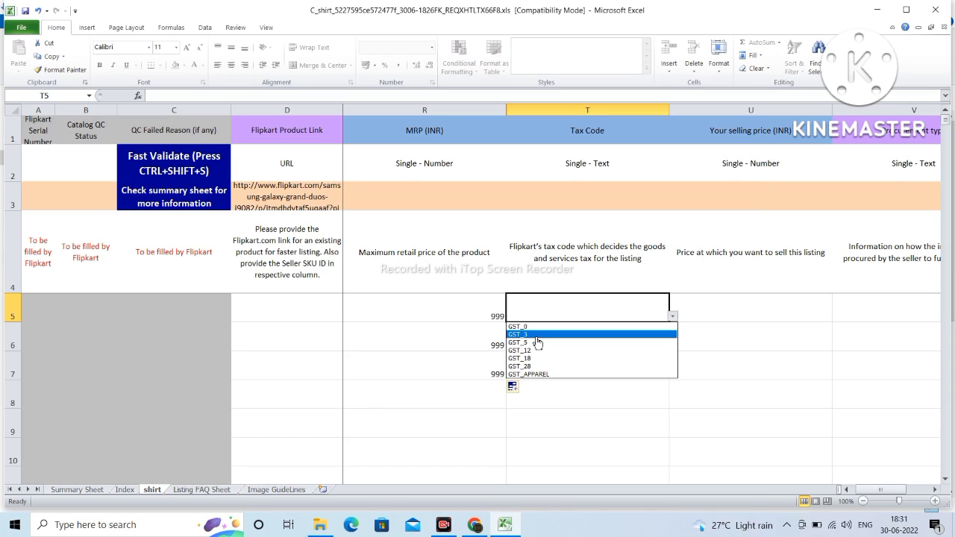
{"action": "left_click", "coordinate": [545, 374]}
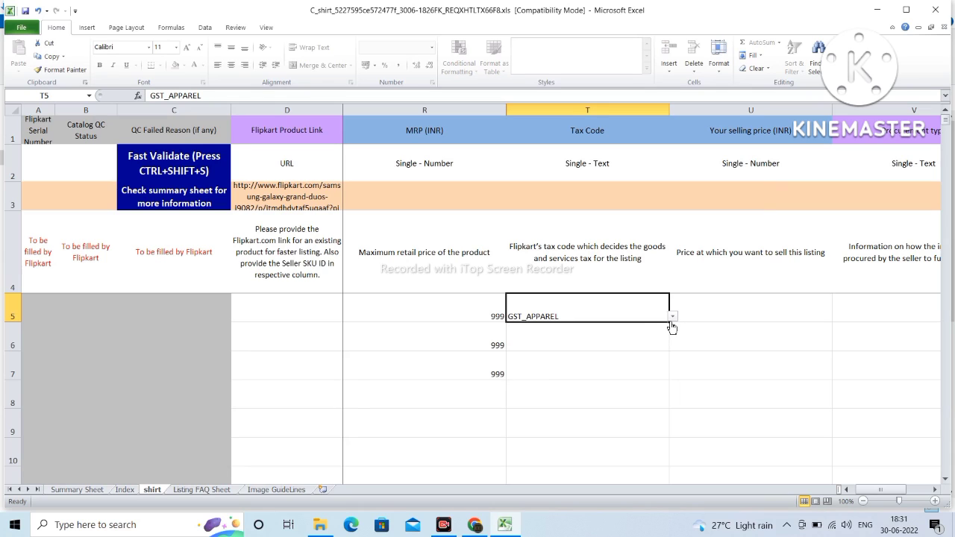
{"action": "left_click_drag", "start_coordinate": [669, 321], "coordinate": [665, 377]}
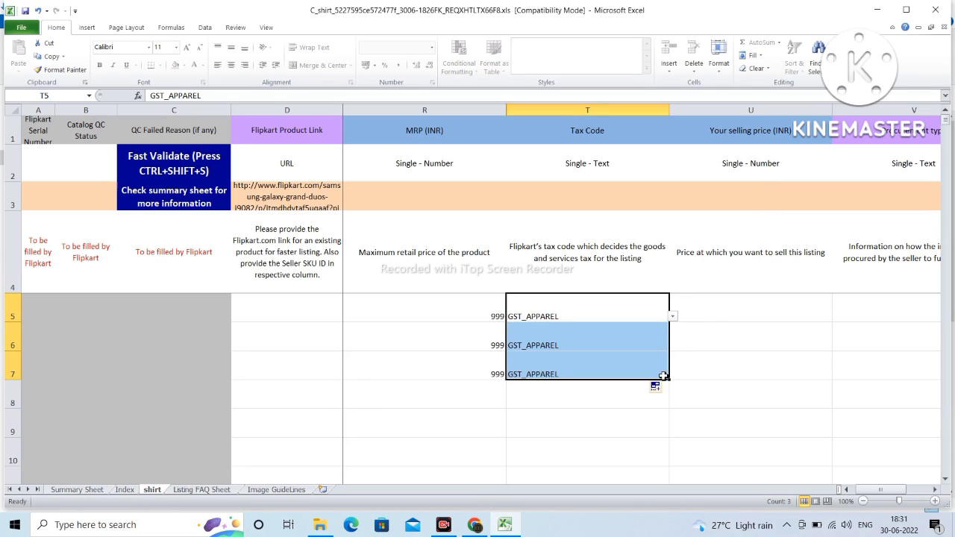
Step: Enter a selling price of 499 for each of the three products in rows 5 to 7
{"action": "left_click", "coordinate": [719, 303]}
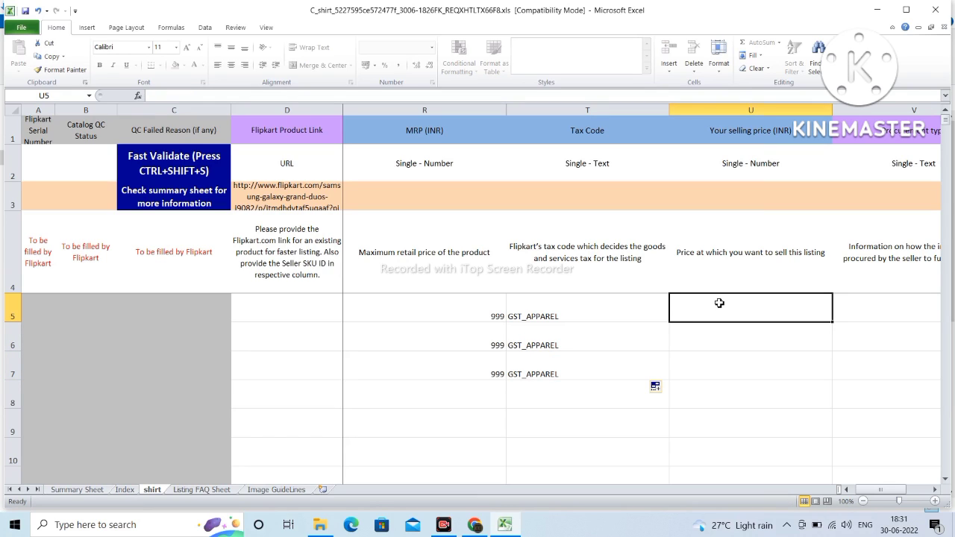
{"action": "type", "text": "499"}
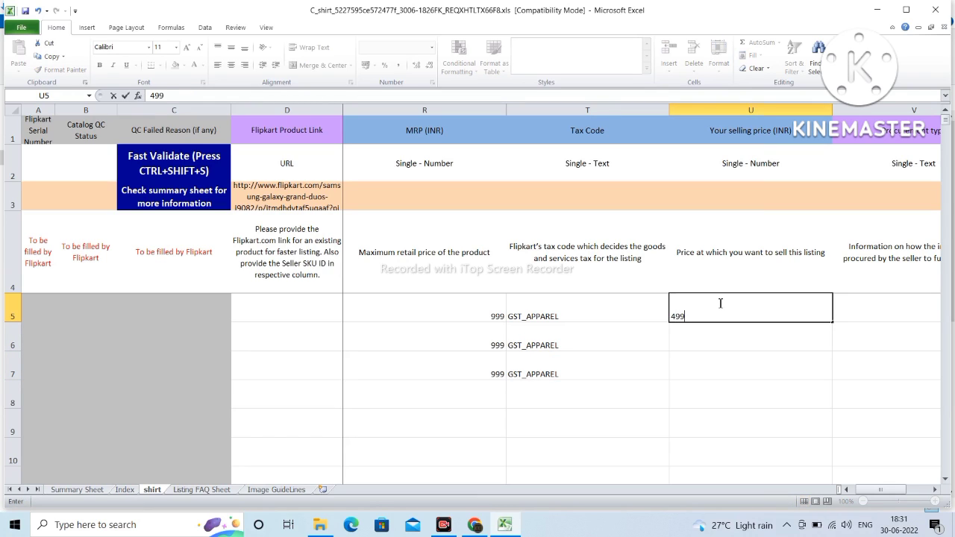
{"action": "left_click", "coordinate": [734, 347]}
{"action": "type", "text": "499"}
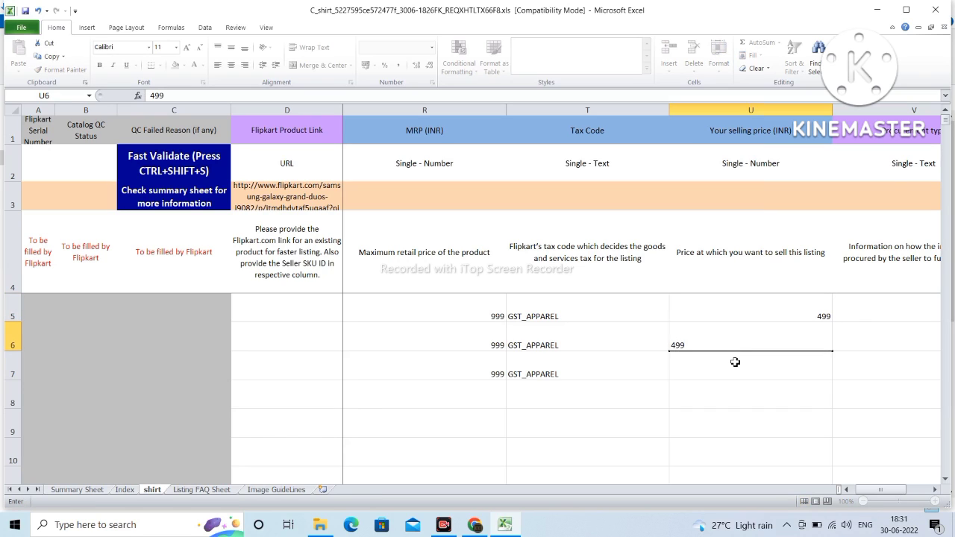
{"action": "left_click", "coordinate": [734, 363]}
{"action": "type", "text": "499"}
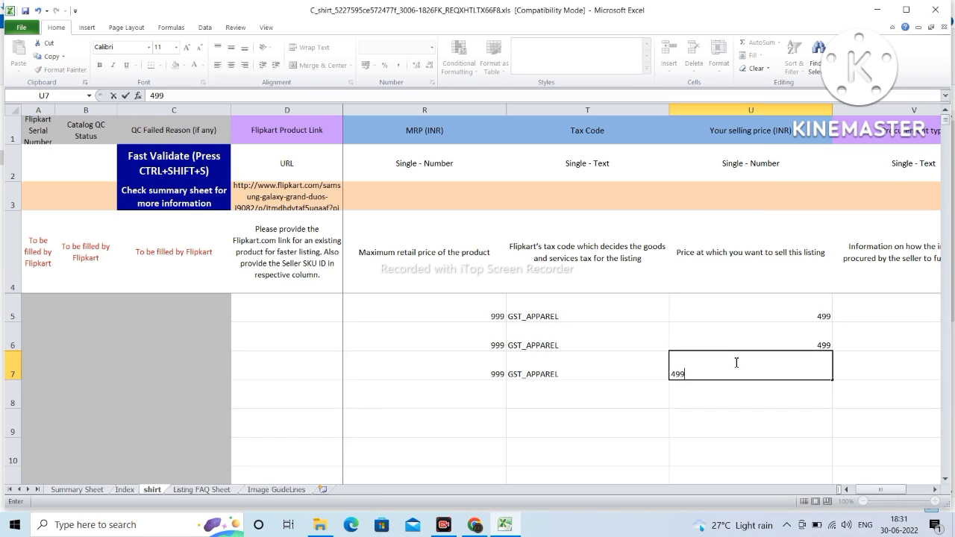
{"action": "key", "text": "Tab"}
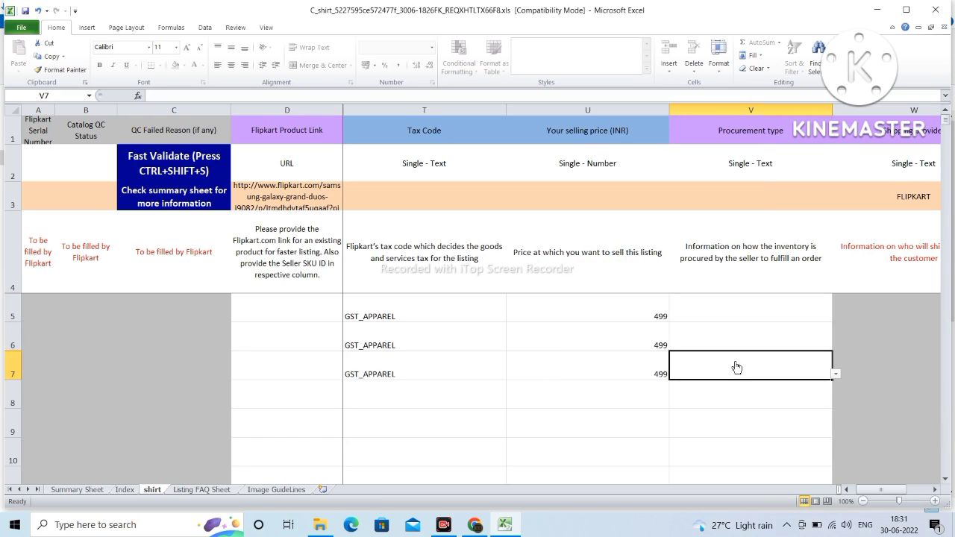
Step: Set the Procurement type to instock in row 5
{"action": "left_click", "coordinate": [724, 310]}
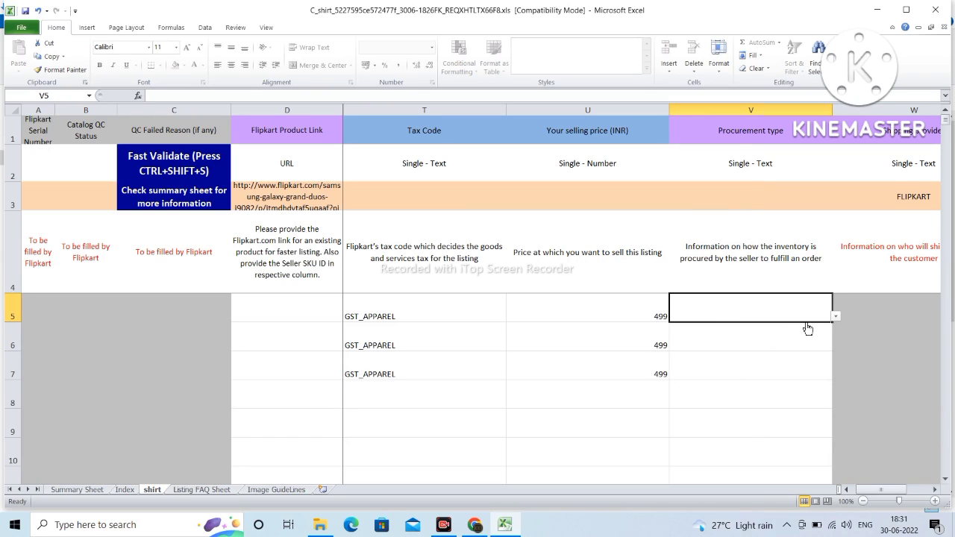
{"action": "left_click", "coordinate": [835, 316]}
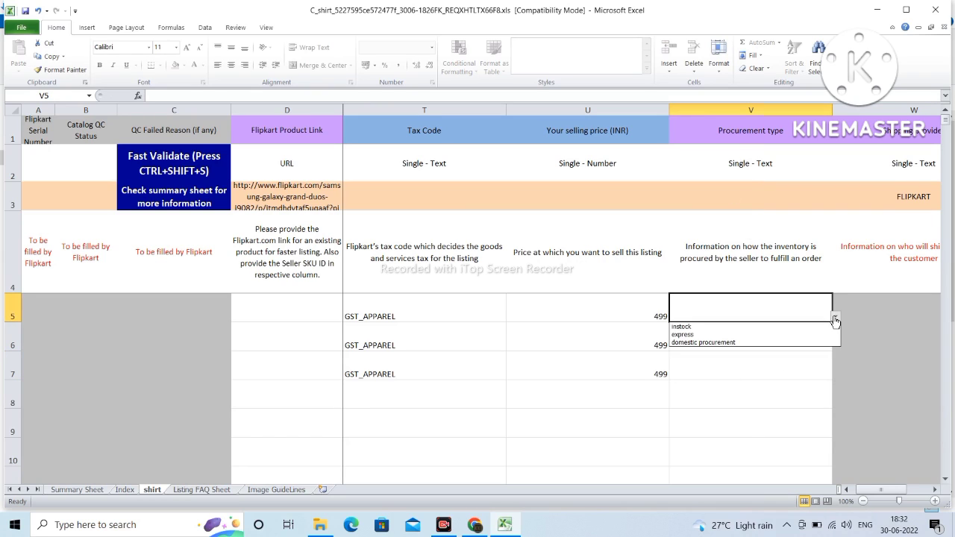
{"action": "left_click", "coordinate": [757, 327]}
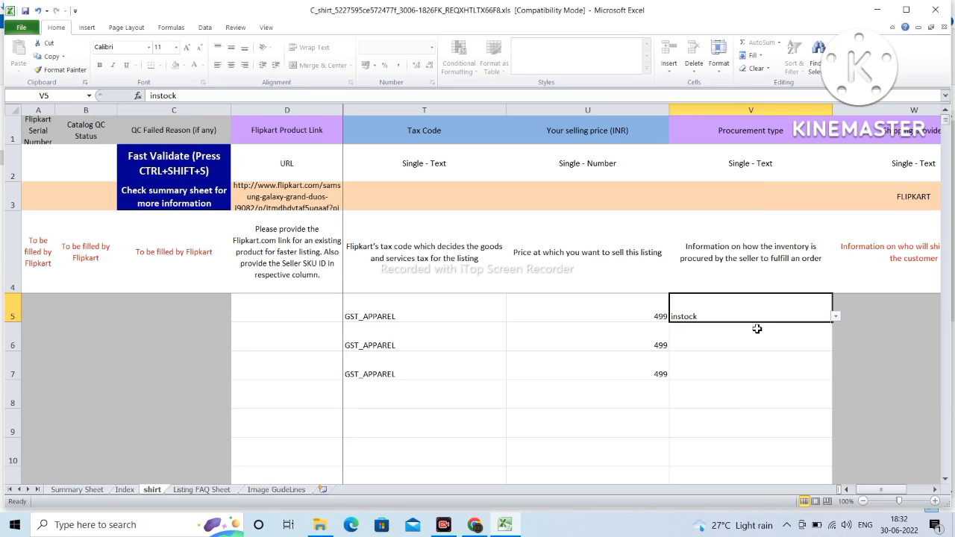
Step: Look over the neighbouring shipping and package columns, and change the Procurement type in row 5 to express
{"action": "key", "text": "Right"}
{"action": "key", "text": "Right"}
{"action": "key", "text": "Left"}
{"action": "key", "text": "Left"}
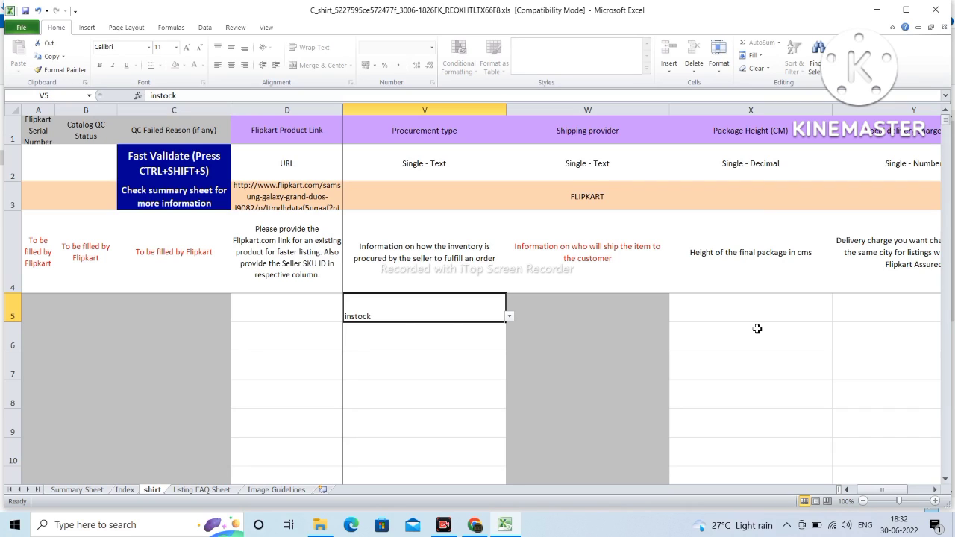
{"action": "left_click", "coordinate": [509, 317]}
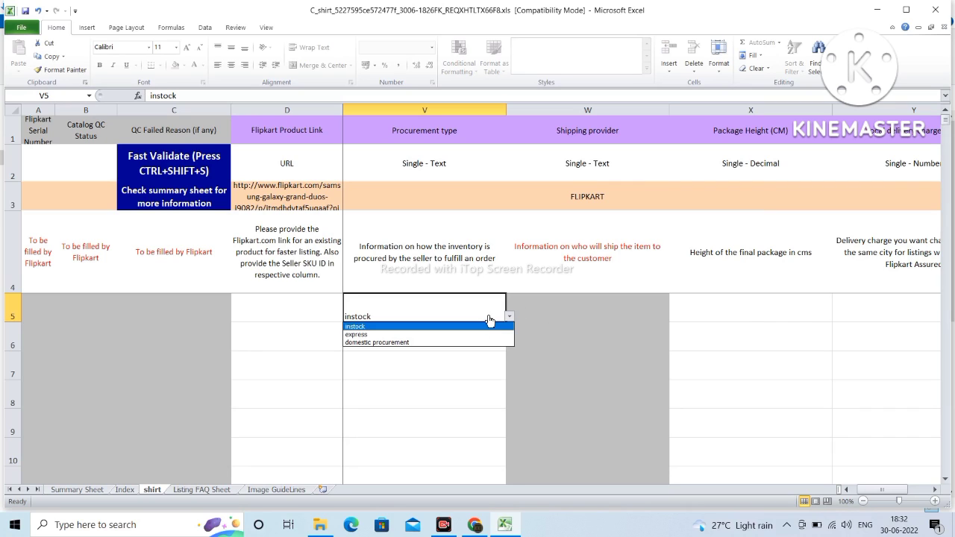
{"action": "left_click", "coordinate": [429, 325]}
{"action": "key", "text": "ctrl+z"}
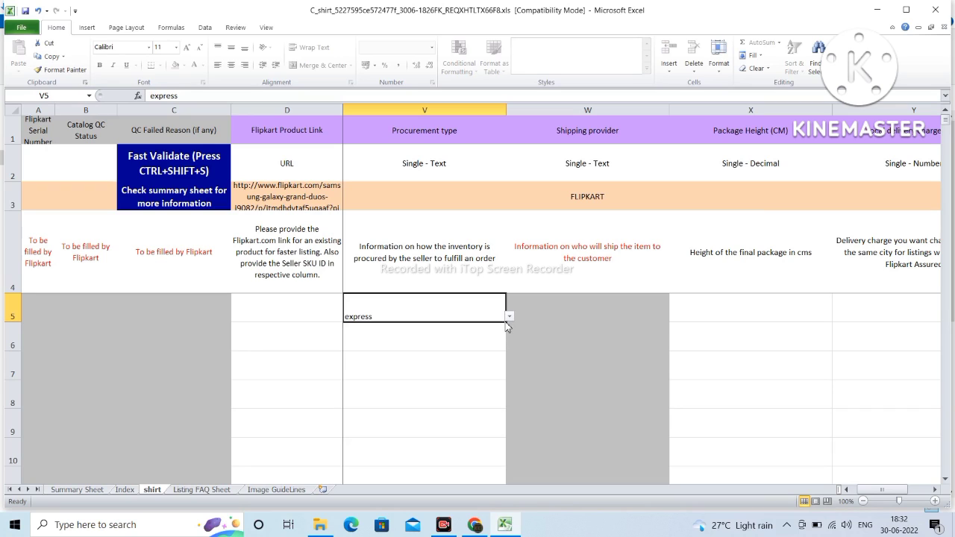
Step: Copy the express Procurement type down to rows 6 and 7, and enter a Package Height of 24 cm in rows 5 to 7
{"action": "left_click_drag", "start_coordinate": [505, 321], "coordinate": [496, 375]}
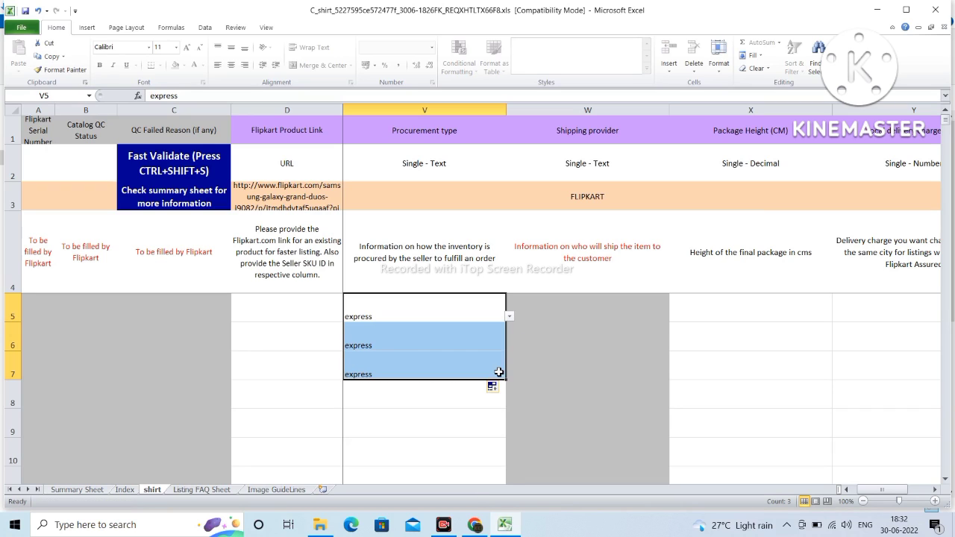
{"action": "left_click", "coordinate": [740, 309]}
{"action": "key", "text": "Down"}
{"action": "key", "text": "Right"}
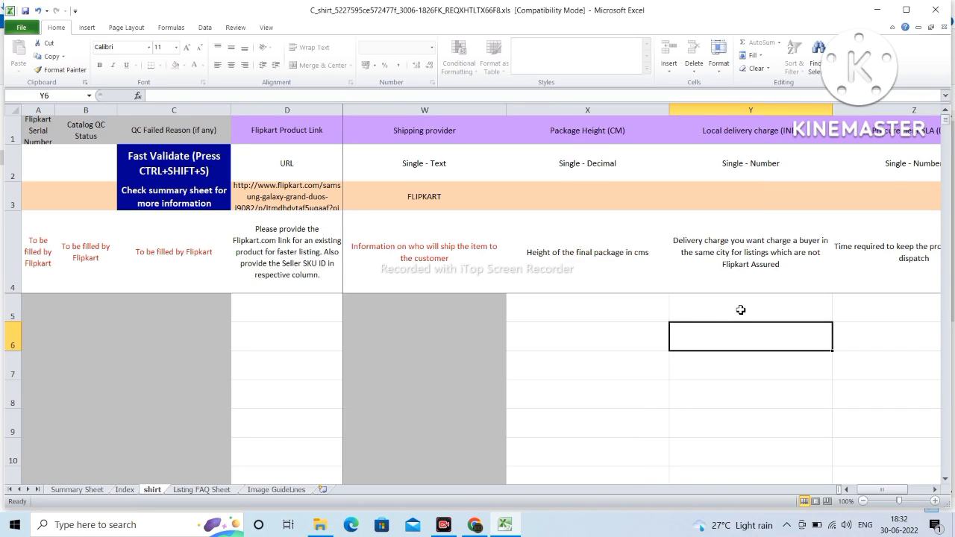
{"action": "left_click", "coordinate": [609, 314]}
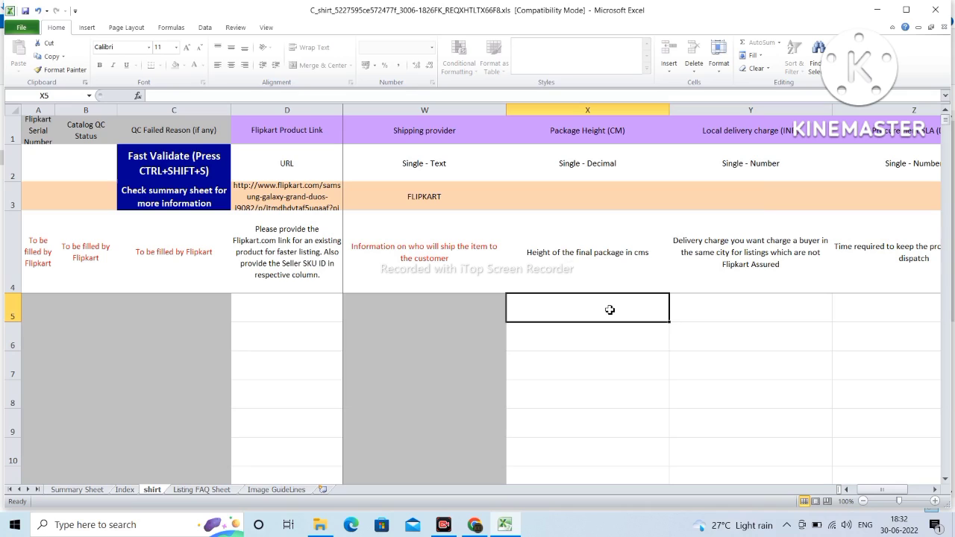
{"action": "key", "text": "Down"}
{"action": "left_click", "coordinate": [609, 309]}
{"action": "type", "text": "24"}
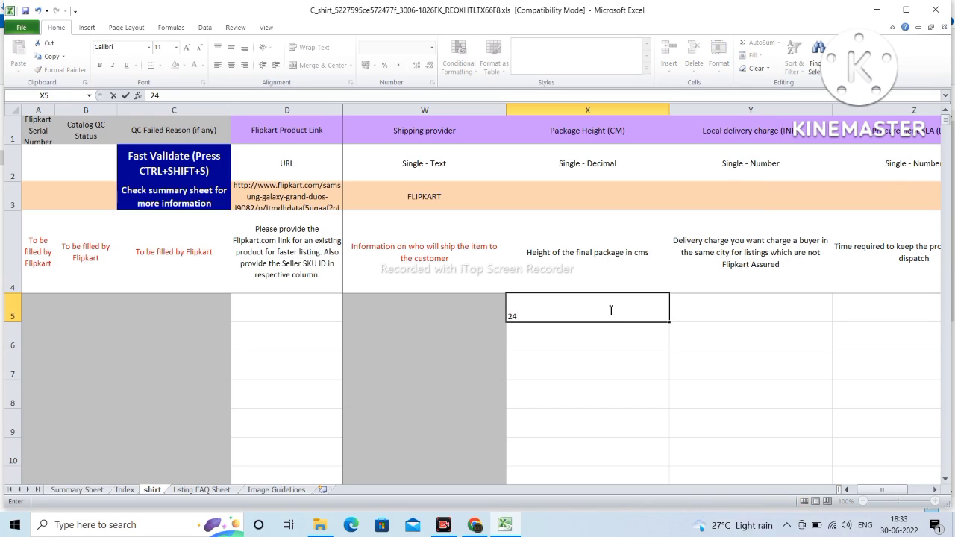
{"action": "left_click_drag", "start_coordinate": [668, 324], "coordinate": [660, 376]}
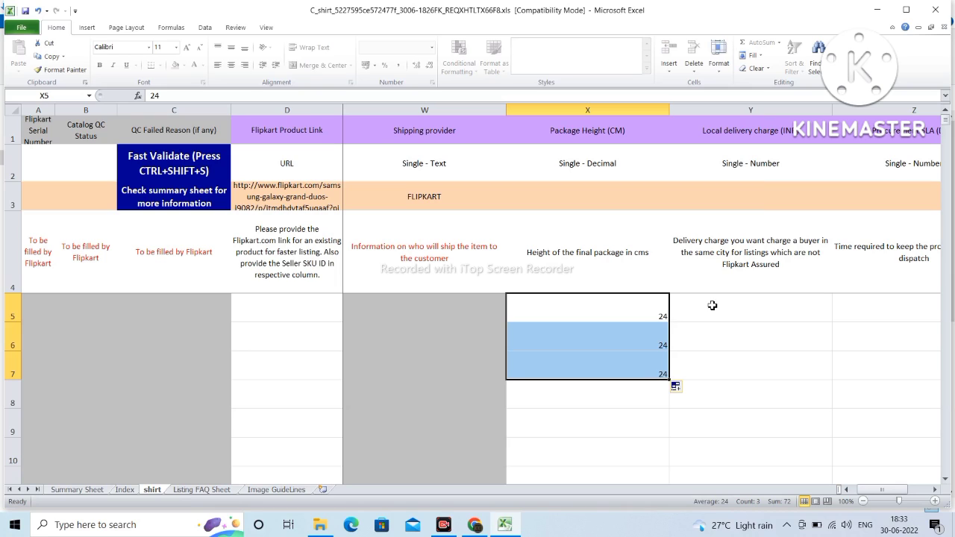
Step: Enter a Local delivery charge of 0 in row 5 and copy it down to rows 6 and 7
{"action": "left_click", "coordinate": [712, 305]}
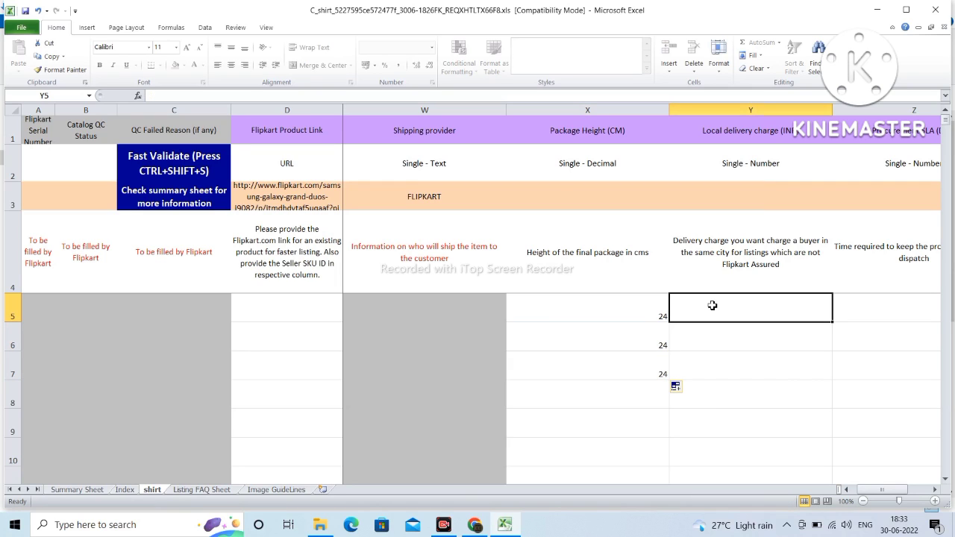
{"action": "type", "text": "0"}
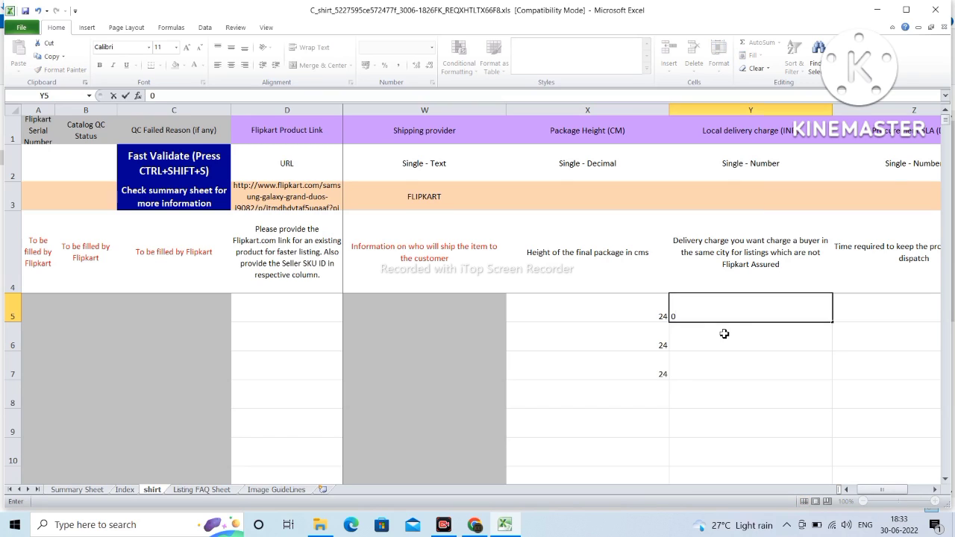
{"action": "left_click", "coordinate": [731, 358]}
{"action": "left_click", "coordinate": [731, 311]}
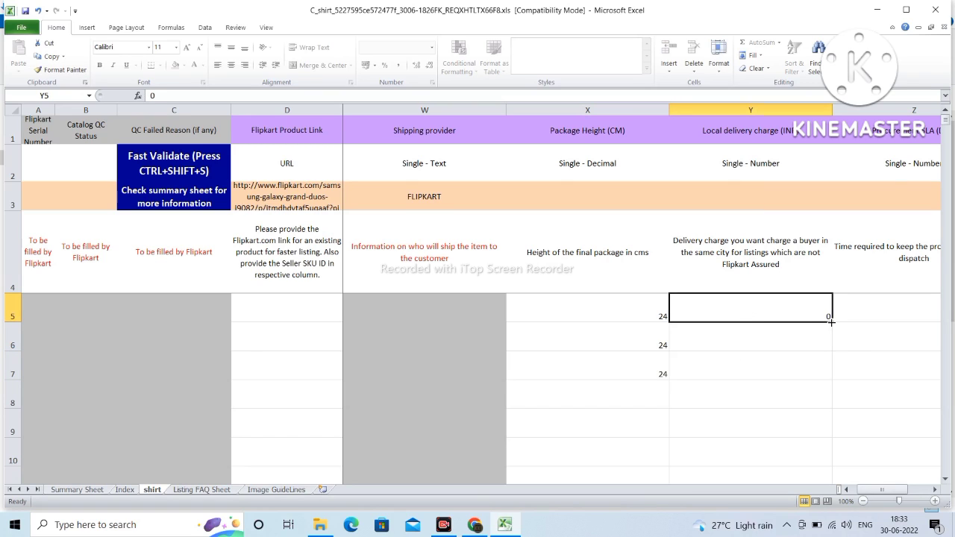
{"action": "left_click_drag", "start_coordinate": [829, 321], "coordinate": [827, 371]}
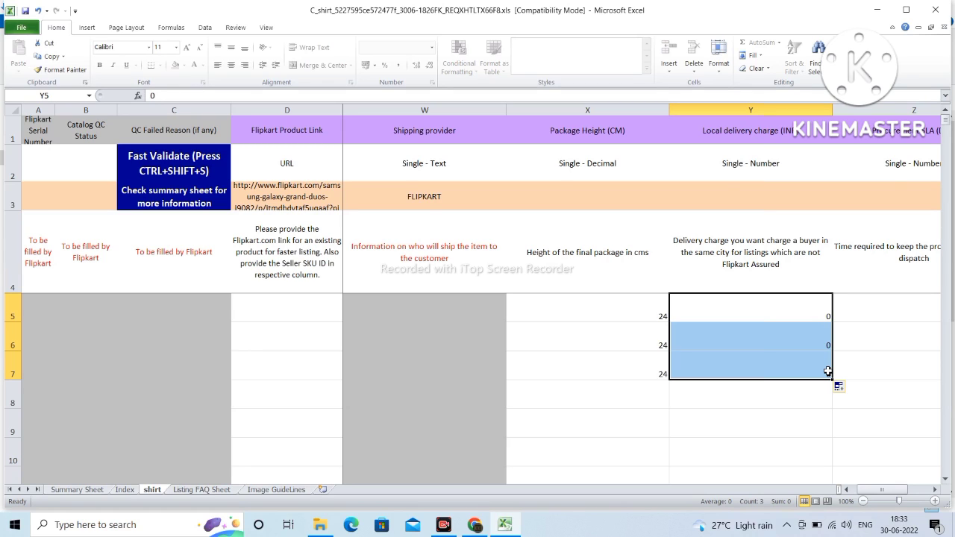
Step: Check the Procurement type entries and the columns between them and Procurement SLA
{"action": "key", "text": "Right"}
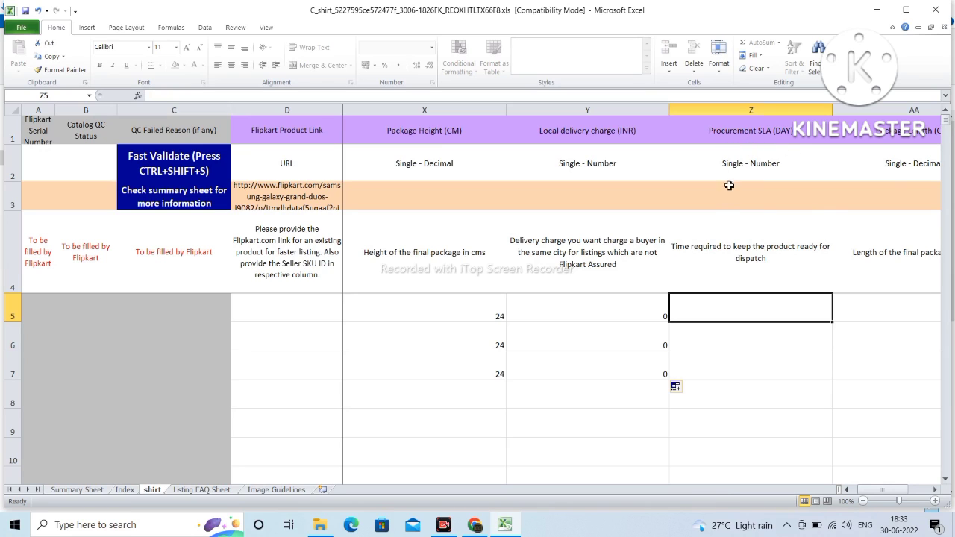
{"action": "key", "text": "Left"}
{"action": "key", "text": "Left"}
{"action": "key", "text": "Left"}
{"action": "key", "text": "Left"}
{"action": "key", "text": "Left"}
{"action": "left_click", "coordinate": [548, 319]}
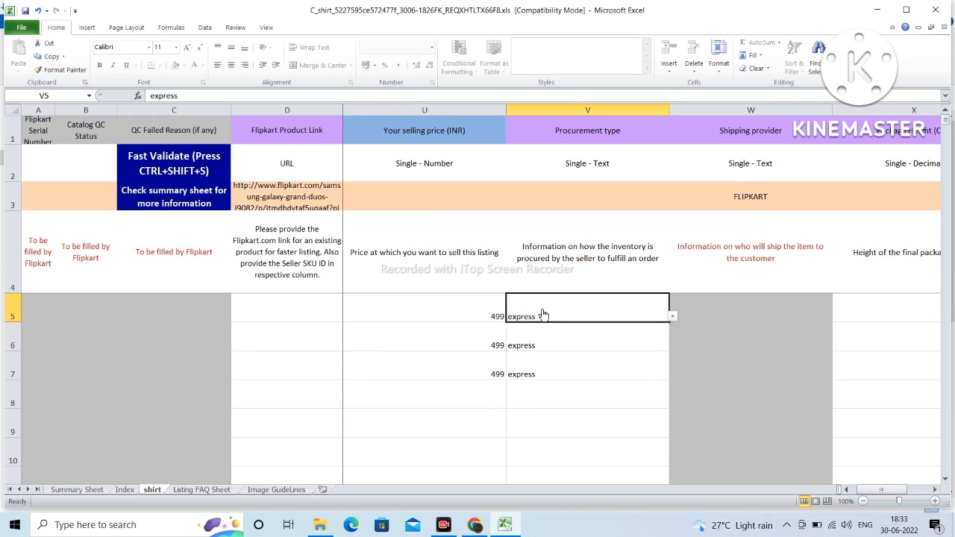
{"action": "key", "text": "Right"}
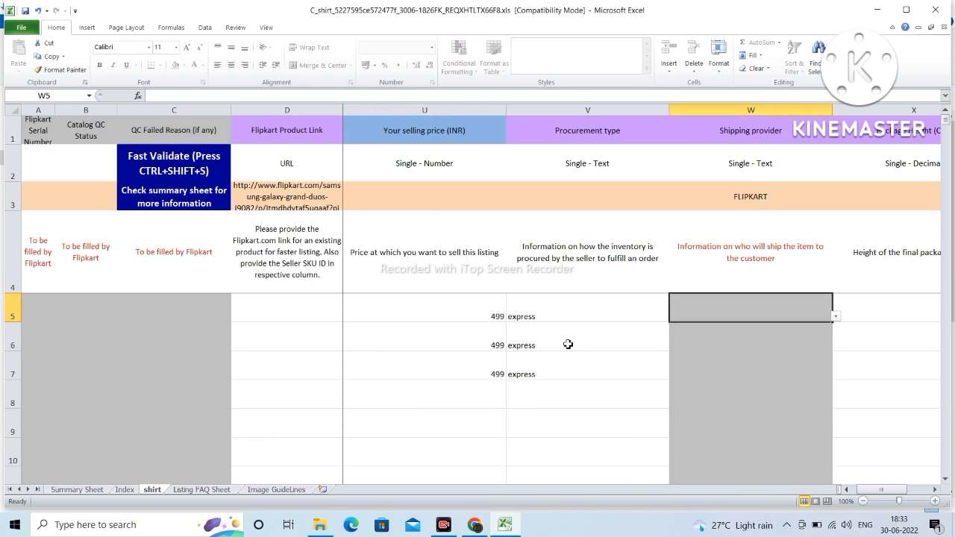
{"action": "key", "text": "Right"}
{"action": "key", "text": "Right"}
{"action": "key", "text": "Right"}
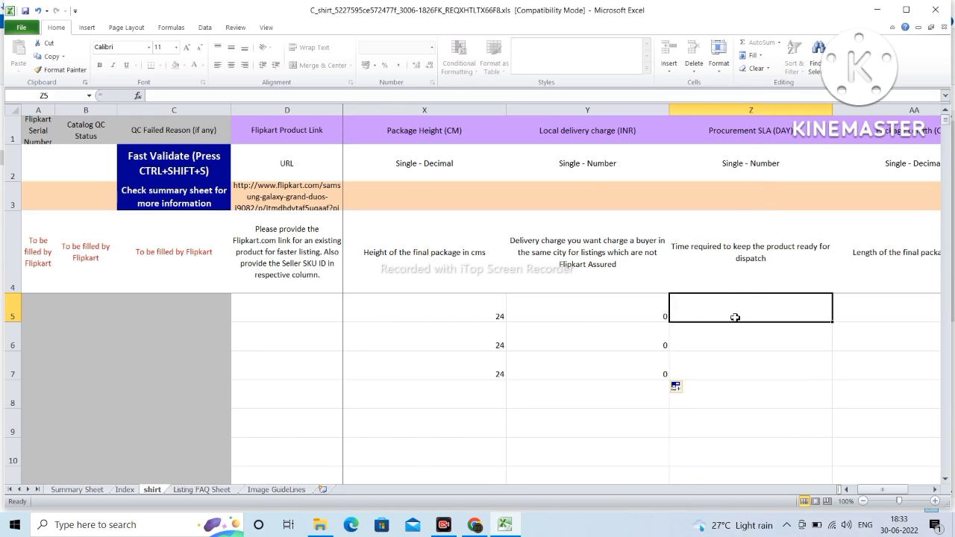
Step: Enter a Procurement SLA of 1 day for each of the three products in rows 5 to 7
{"action": "type", "text": "12"}
{"action": "key", "text": "BackSpace"}
{"action": "key", "text": "BackSpace"}
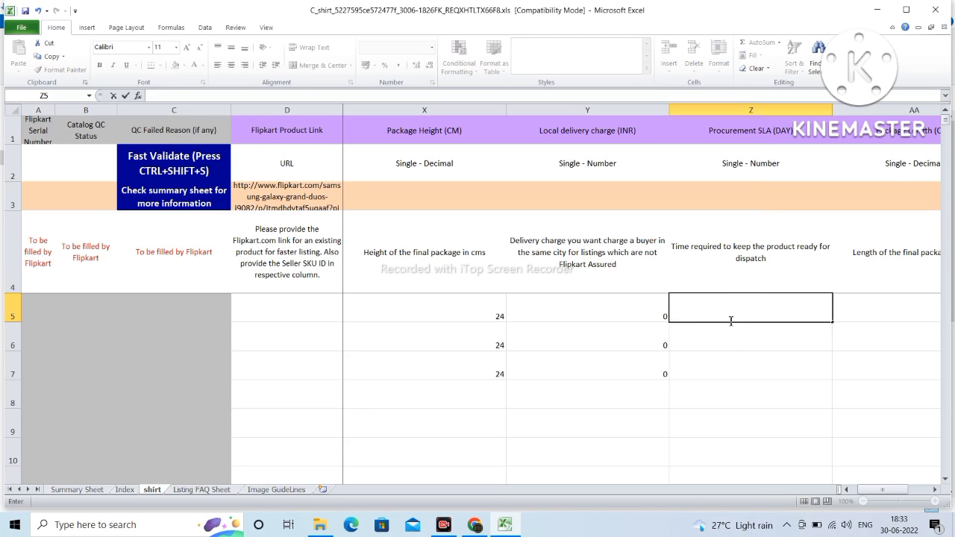
{"action": "type", "text": "1"}
{"action": "key", "text": "Return"}
{"action": "type", "text": "1"}
{"action": "key", "text": "Return"}
{"action": "type", "text": "1"}
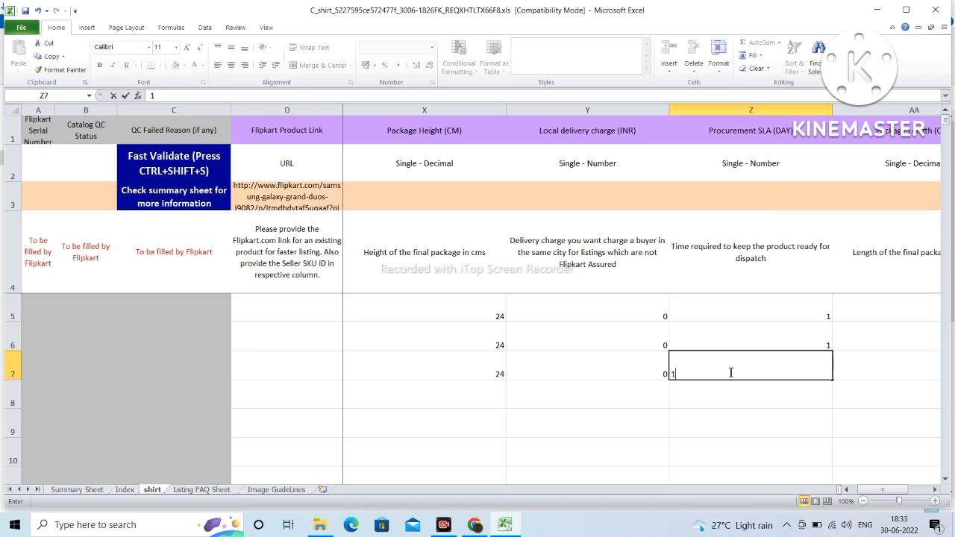
{"action": "key", "text": "Return"}
Step: Compare the Procurement type of the three products with their Procurement SLA values
{"action": "key", "text": "Left"}
{"action": "key", "text": "Left"}
{"action": "key", "text": "Left"}
{"action": "key", "text": "Left"}
{"action": "key", "text": "Left"}
{"action": "key", "text": "Right"}
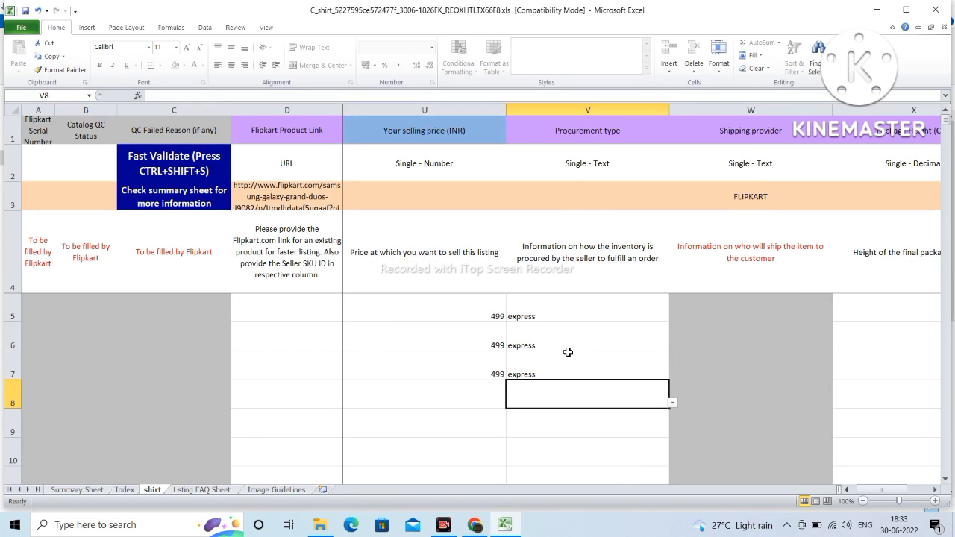
{"action": "left_click", "coordinate": [568, 355]}
{"action": "left_click", "coordinate": [537, 328]}
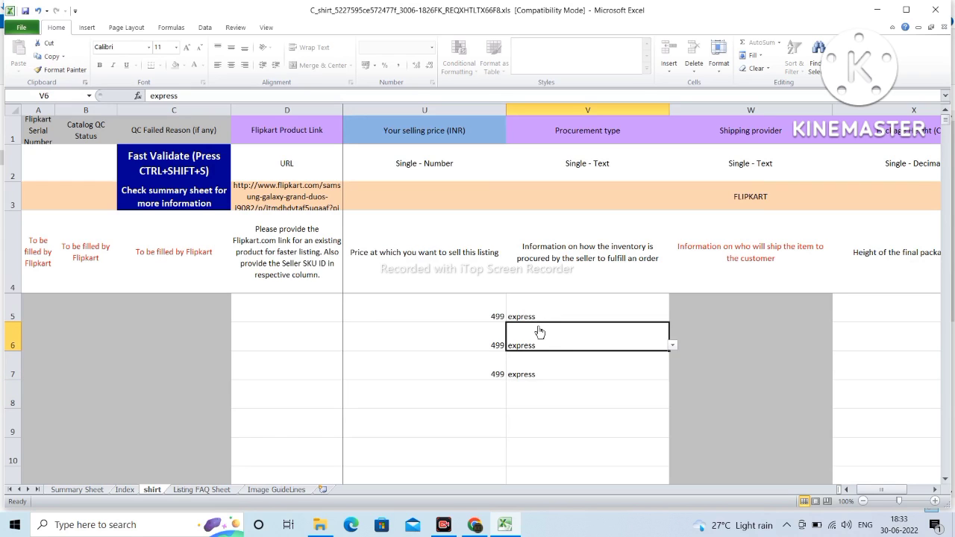
{"action": "key", "text": "Right"}
{"action": "key", "text": "Right"}
{"action": "key", "text": "Right"}
{"action": "key", "text": "Right"}
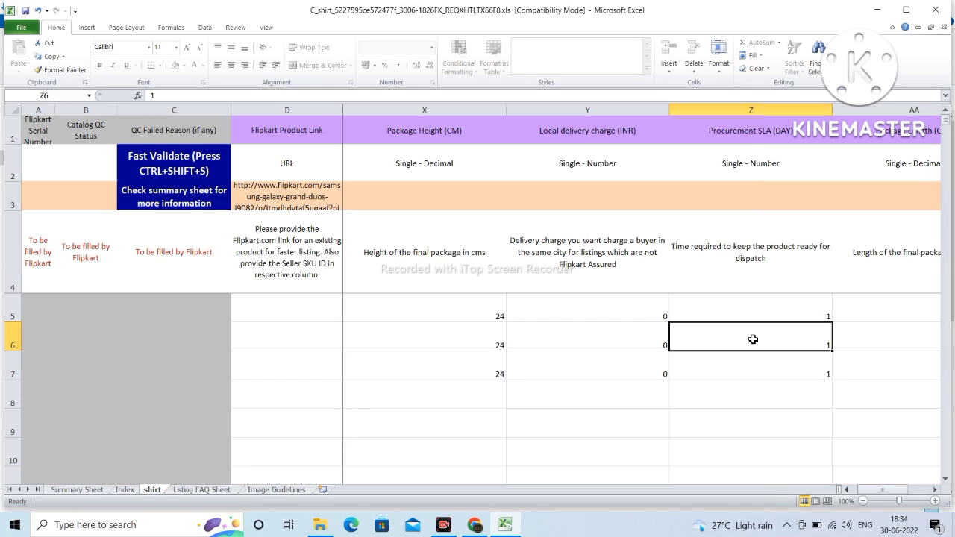
Step: Enter a Package Length of 11 cm for each product in rows 5 to 7
{"action": "key", "text": "Right"}
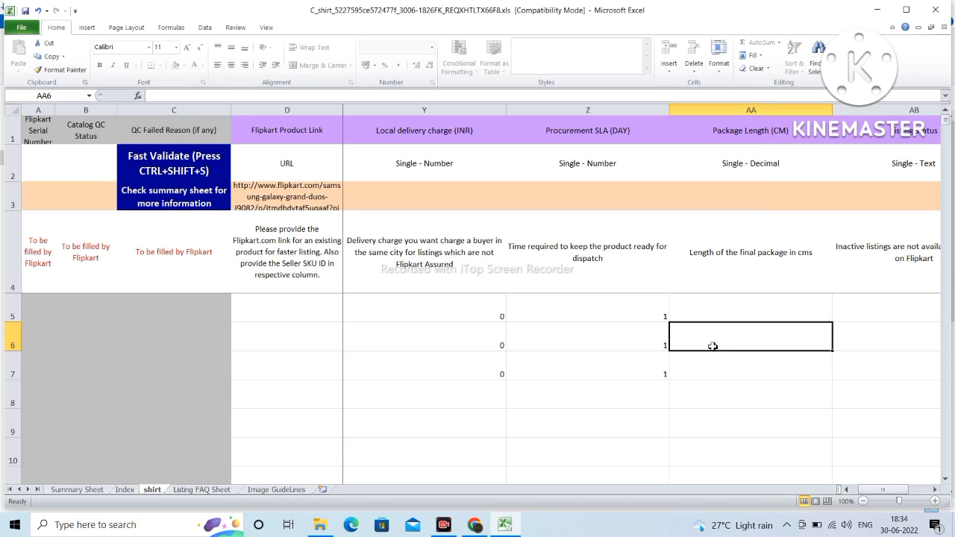
{"action": "key", "text": "Up"}
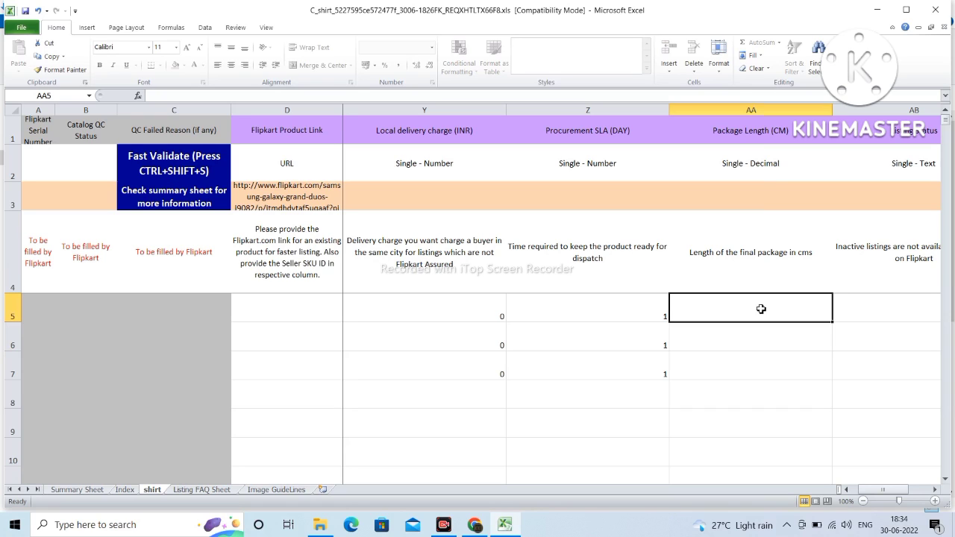
{"action": "type", "text": "11"}
{"action": "key", "text": "Return"}
{"action": "type", "text": "11"}
{"action": "key", "text": "Return"}
{"action": "type", "text": "11"}
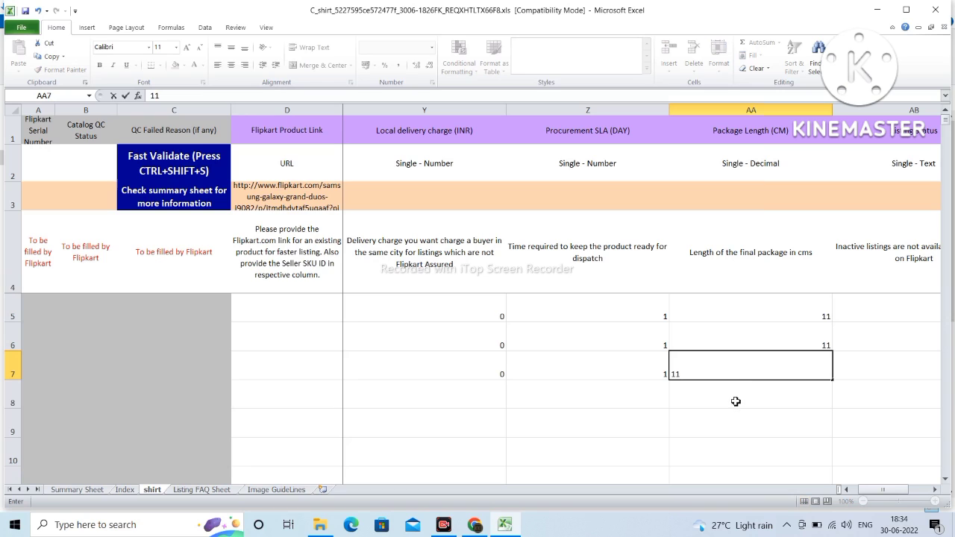
{"action": "left_click", "coordinate": [736, 400]}
Step: Set the Listing Status to Active in row 5 and copy it down to rows 6 and 7
{"action": "key", "text": "Up"}
{"action": "key", "text": "Up"}
{"action": "key", "text": "Up"}
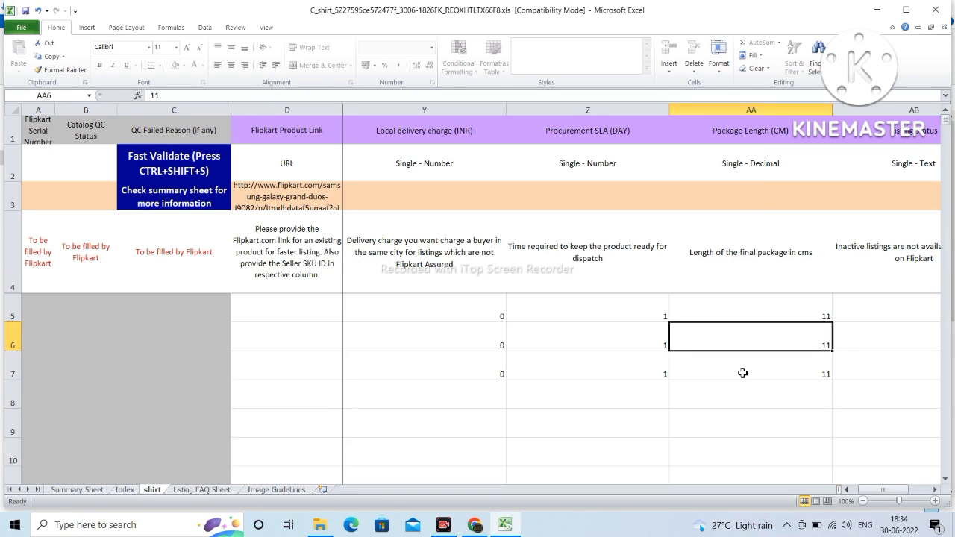
{"action": "key", "text": "Right"}
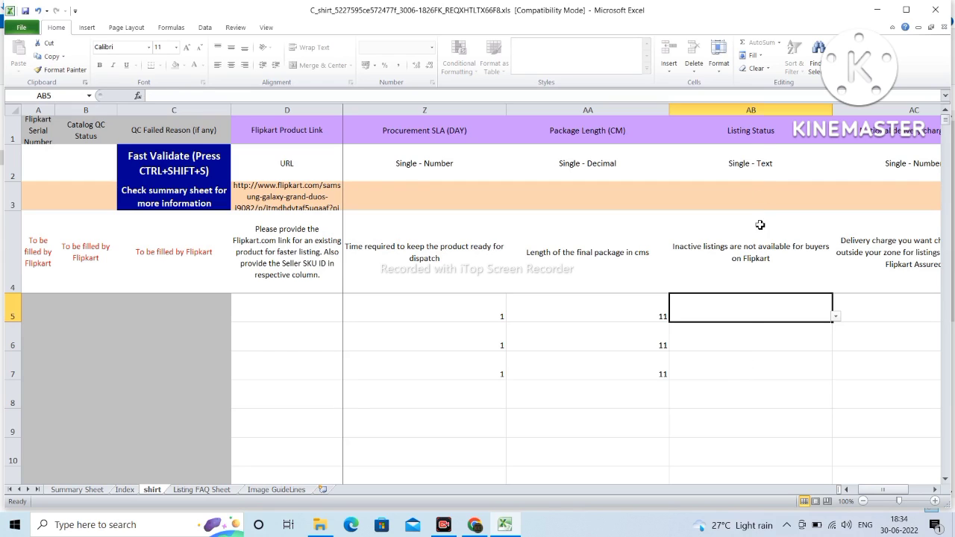
{"action": "key", "text": "alt+Down"}
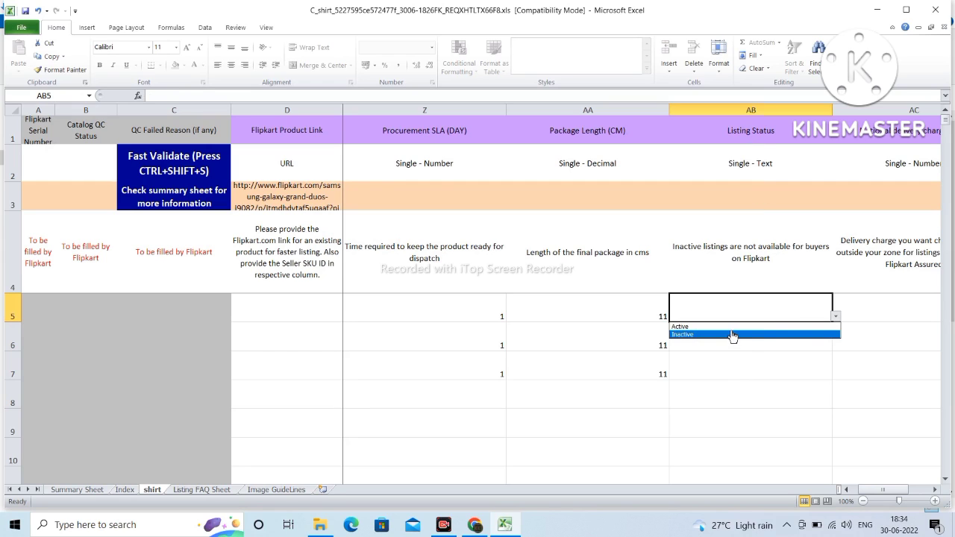
{"action": "left_click", "coordinate": [733, 327]}
{"action": "key", "text": "Return"}
{"action": "left_click", "coordinate": [787, 313]}
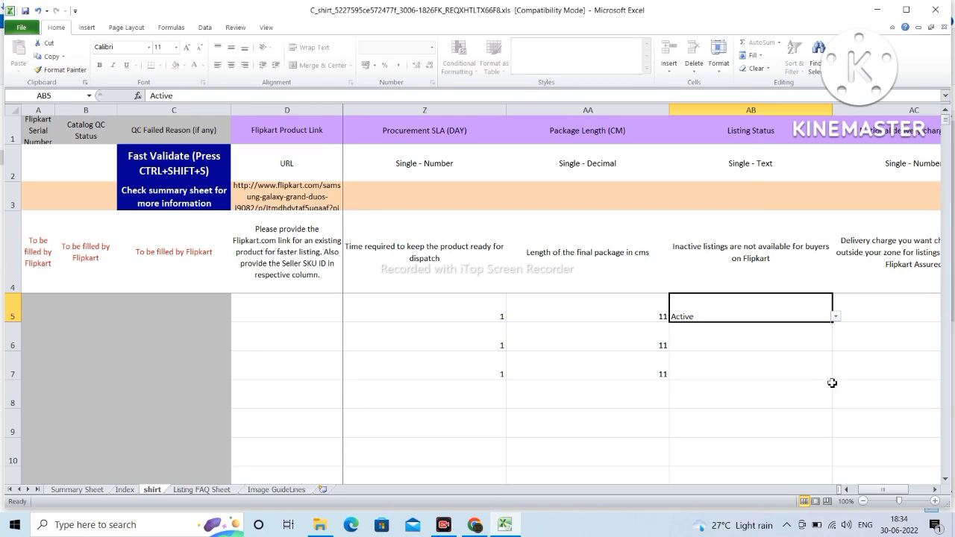
{"action": "left_click", "coordinate": [834, 317]}
{"action": "left_click_drag", "start_coordinate": [833, 322], "coordinate": [816, 383]}
{"action": "left_click", "coordinate": [781, 394]}
Step: Enter a National delivery charge of 0 for each of the three products in rows 5 to 7
{"action": "key", "text": "Tab"}
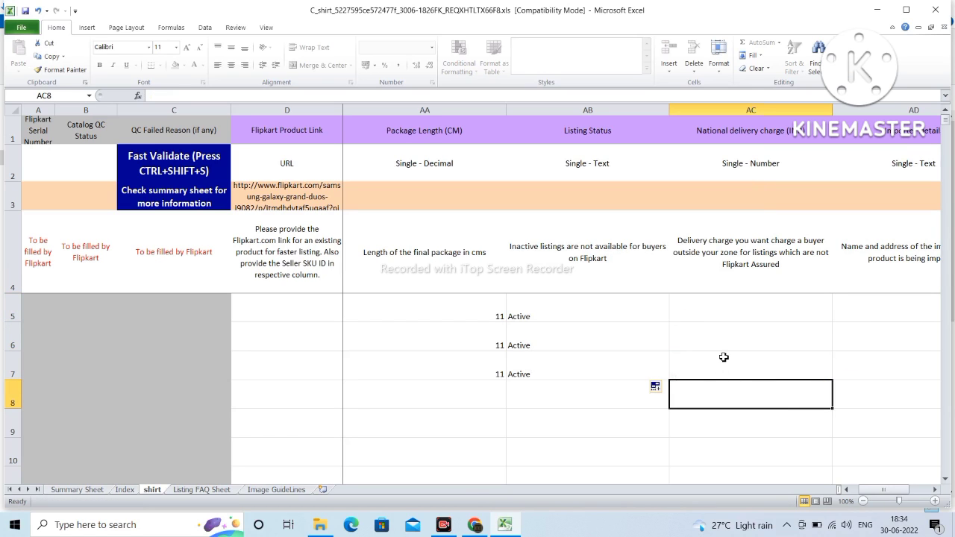
{"action": "left_click", "coordinate": [723, 357]}
{"action": "left_click", "coordinate": [722, 326]}
{"action": "left_click", "coordinate": [721, 311]}
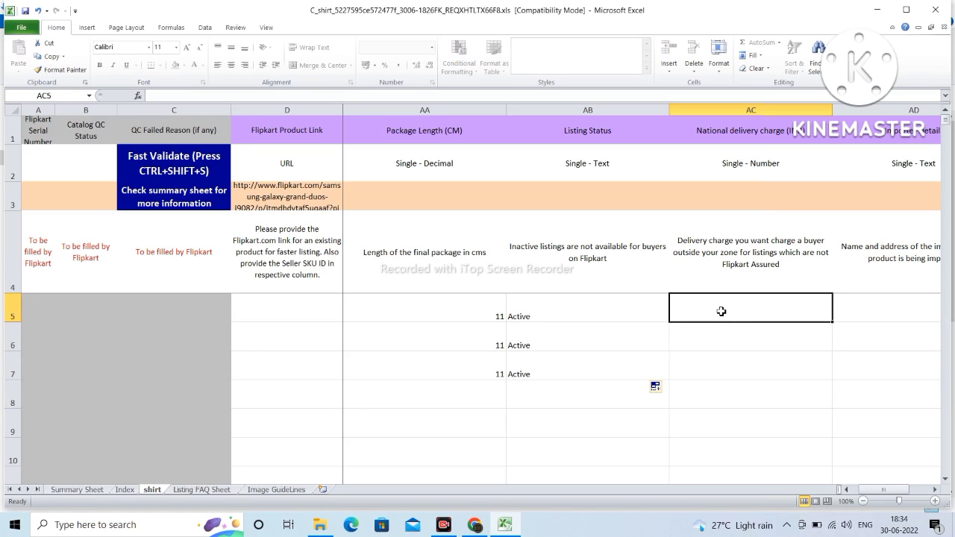
{"action": "type", "text": "0"}
{"action": "left_click", "coordinate": [720, 331]}
{"action": "type", "text": "0"}
{"action": "left_click", "coordinate": [720, 363]}
{"action": "type", "text": "0"}
{"action": "key", "text": "Return"}
Step: Look over the Importer Details column and its description
{"action": "key", "text": "Right"}
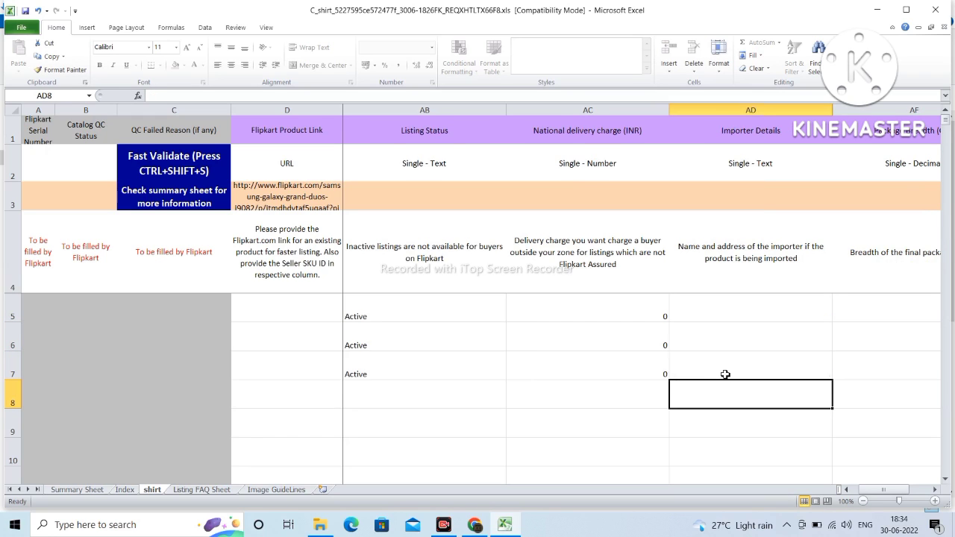
{"action": "key", "text": "Right"}
{"action": "key", "text": "Left"}
{"action": "key", "text": "Up"}
{"action": "key", "text": "Up"}
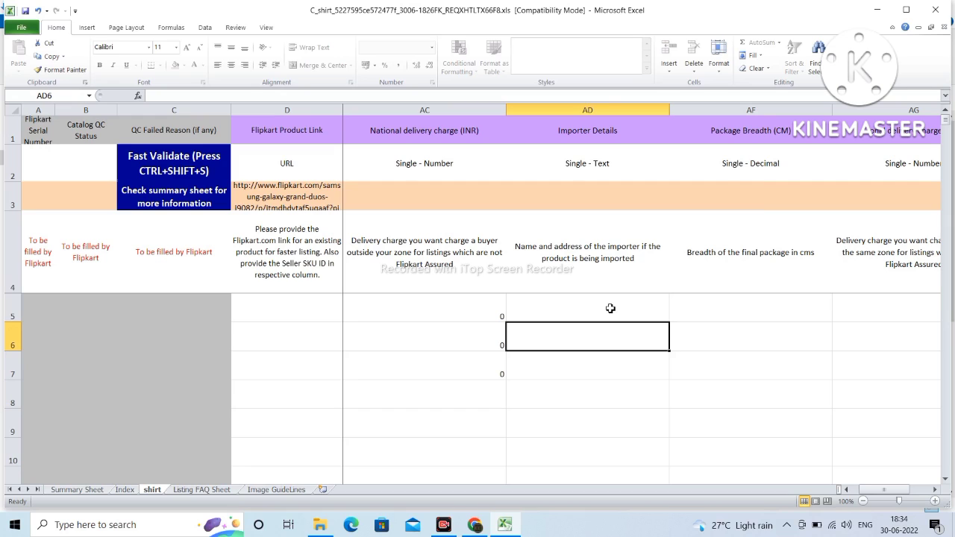
{"action": "key", "text": "Up"}
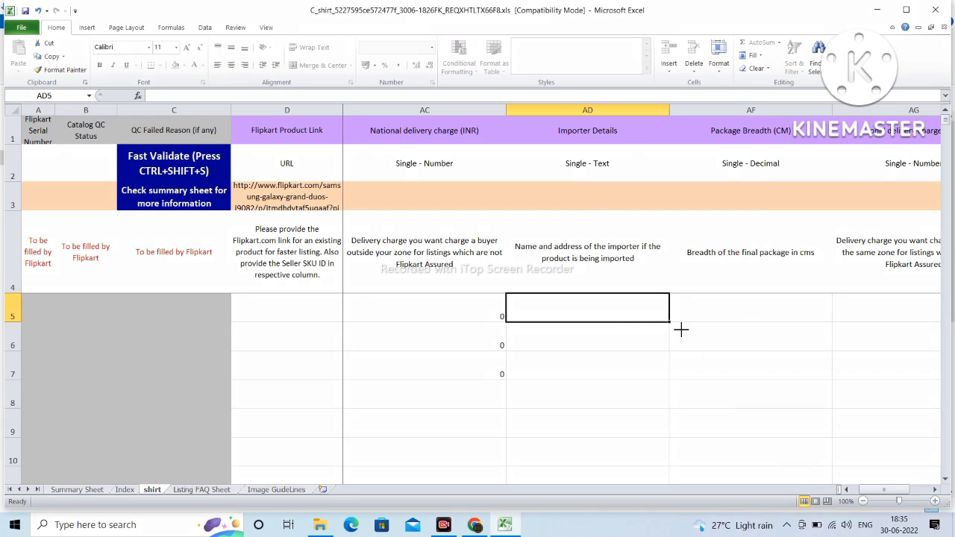
{"action": "mouse_move", "coordinate": [546, 103]}
{"action": "left_mouse_down"}
{"action": "mouse_move", "coordinate": [571, 366]}
{"action": "mouse_move", "coordinate": [616, 444]}
{"action": "mouse_move", "coordinate": [618, 467]}
{"action": "left_mouse_up"}
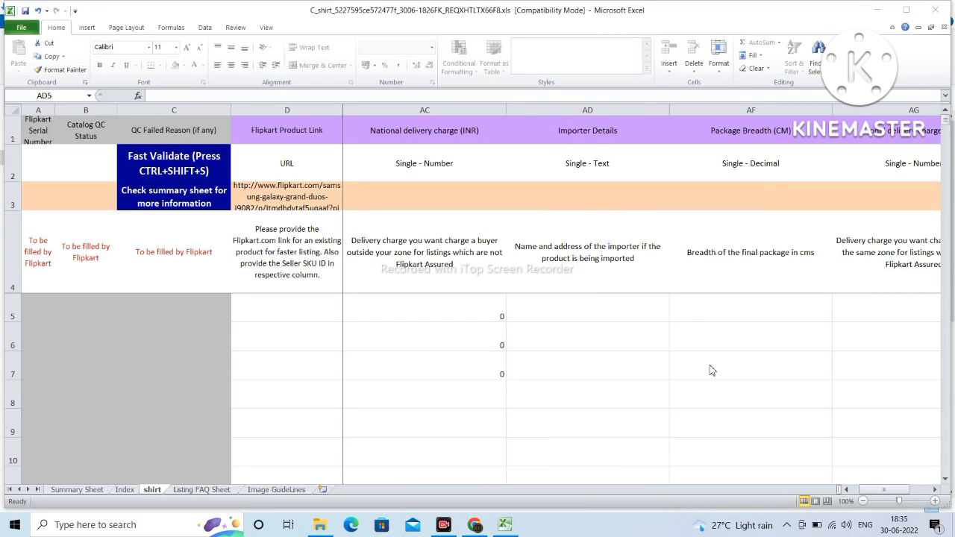
Step: Enter a Package Breadth of 8 cm for each product in rows 5 to 7
{"action": "left_click", "coordinate": [709, 303]}
{"action": "left_click", "coordinate": [710, 302]}
{"action": "key", "text": "Right"}
{"action": "left_click", "coordinate": [624, 307]}
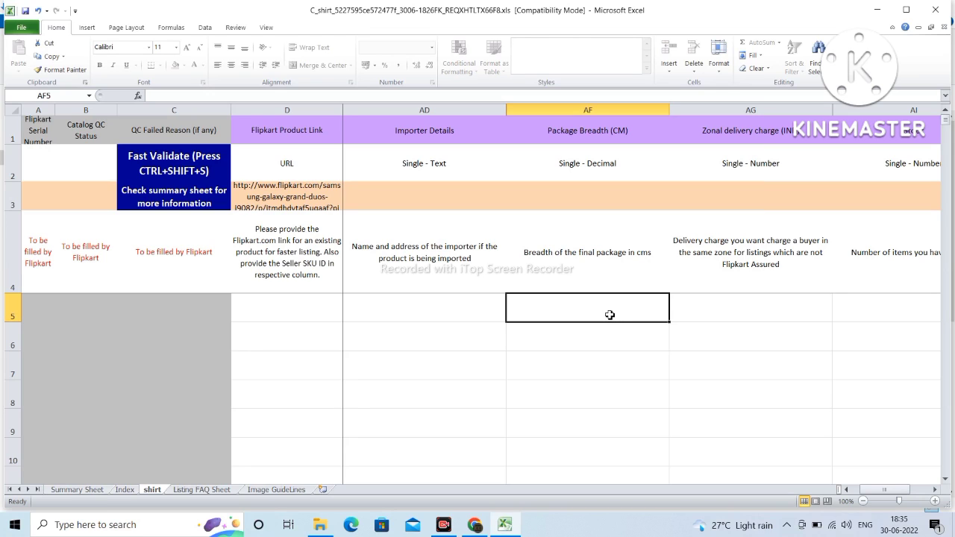
{"action": "type", "text": "8"}
{"action": "left_click", "coordinate": [602, 335]}
{"action": "type", "text": "8"}
{"action": "left_click", "coordinate": [604, 365]}
{"action": "type", "text": "8"}
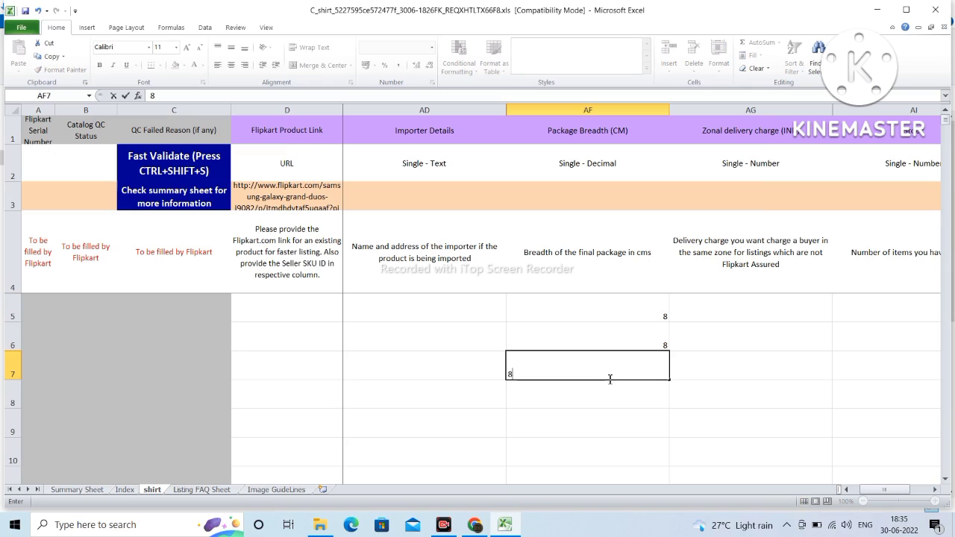
{"action": "key", "text": "Return"}
Step: Enter a Zonal delivery charge of 0 for each product in rows 5 to 7
{"action": "key", "text": "Right"}
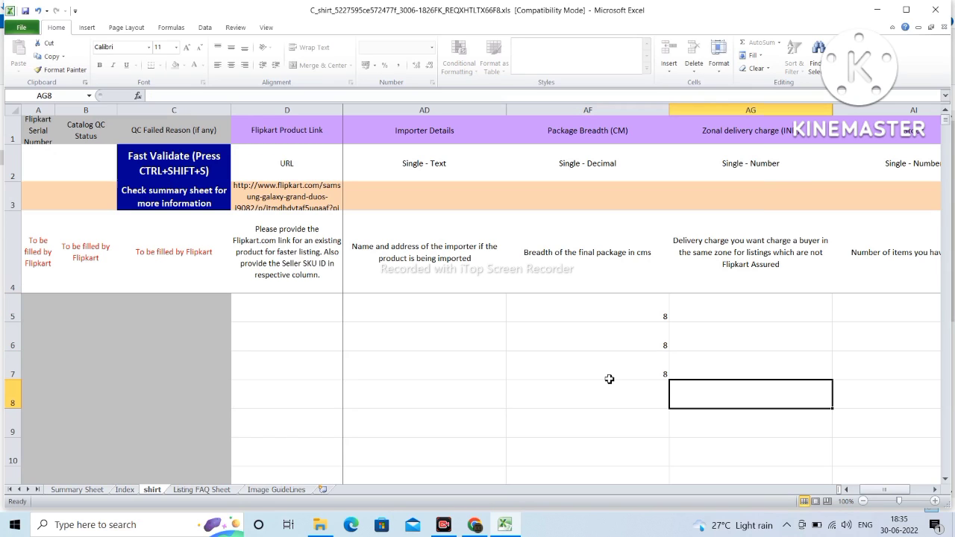
{"action": "key", "text": "Up"}
{"action": "key", "text": "Up"}
{"action": "key", "text": "Up"}
{"action": "key", "text": "Right"}
{"action": "key", "text": "Left"}
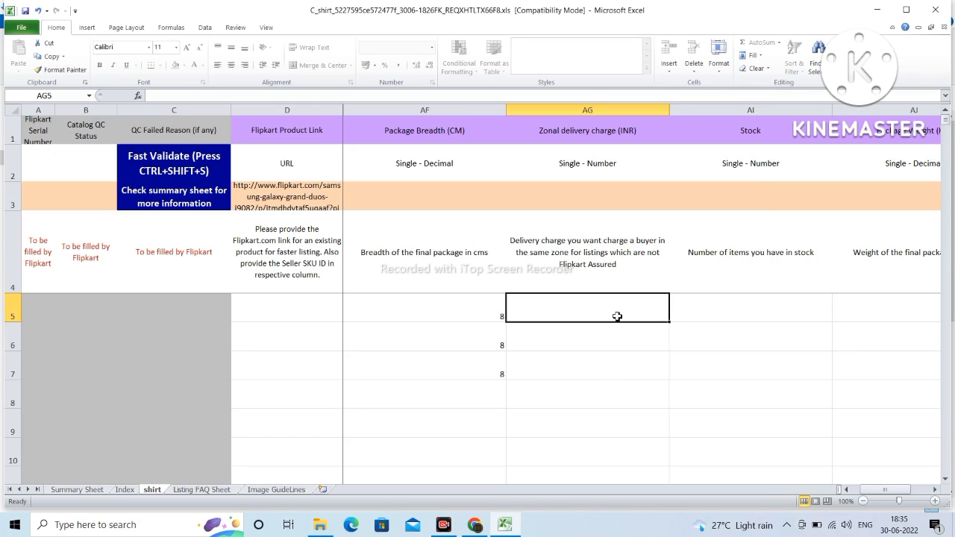
{"action": "type", "text": "0"}
{"action": "key", "text": "Return"}
{"action": "type", "text": "0"}
{"action": "key", "text": "Return"}
{"action": "type", "text": "0"}
{"action": "left_click", "coordinate": [734, 367]}
{"action": "left_click", "coordinate": [718, 316]}
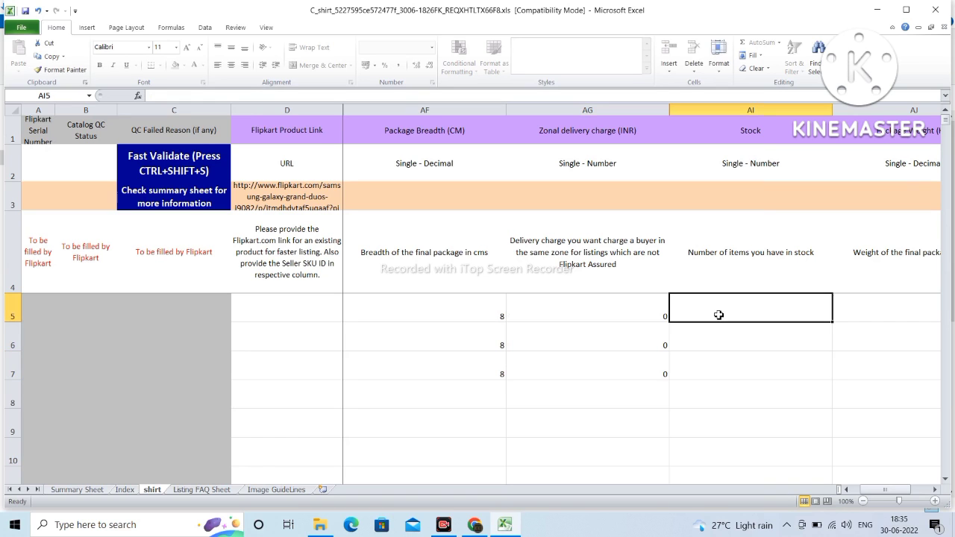
Step: Go back to the Seller SKU ID column and check the SKU entries in rows 5 to 7
{"action": "key", "text": "Left"}
{"action": "key", "text": "Left"}
{"action": "key", "text": "Left"}
{"action": "key", "text": "Left"}
{"action": "key", "text": "Left"}
{"action": "key", "text": "Left"}
{"action": "key", "text": "Left"}
{"action": "key", "text": "Left"}
{"action": "key", "text": "Left"}
{"action": "key", "text": "Left"}
{"action": "key", "text": "Left"}
{"action": "key", "text": "Left"}
{"action": "key", "text": "Left"}
{"action": "key", "text": "Left"}
{"action": "key", "text": "Left"}
{"action": "key", "text": "Left"}
{"action": "key", "text": "Left"}
{"action": "key", "text": "Left"}
{"action": "key", "text": "Left"}
{"action": "key", "text": "Left"}
{"action": "key", "text": "Right"}
{"action": "key", "text": "Down"}
{"action": "key", "text": "Down"}
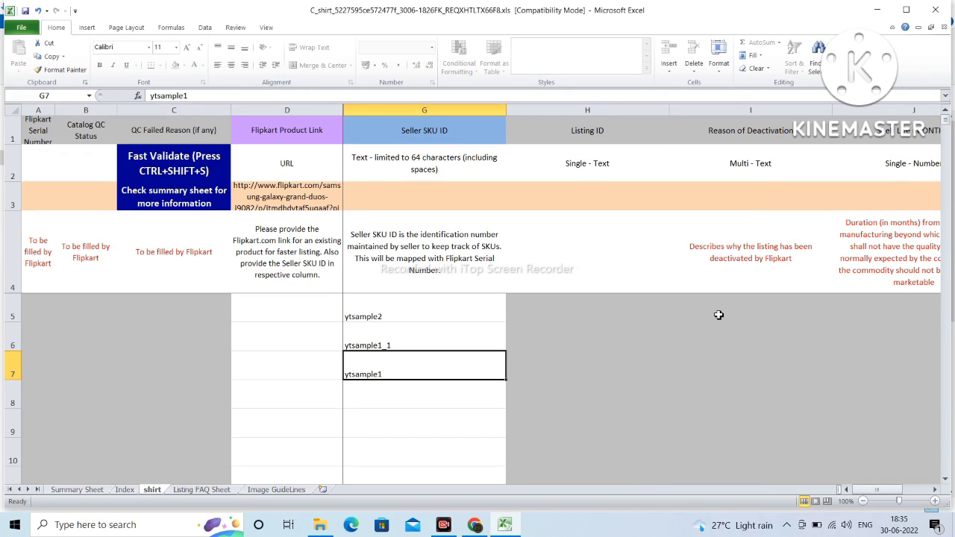
{"action": "key", "text": "Up"}
{"action": "key", "text": "Up"}
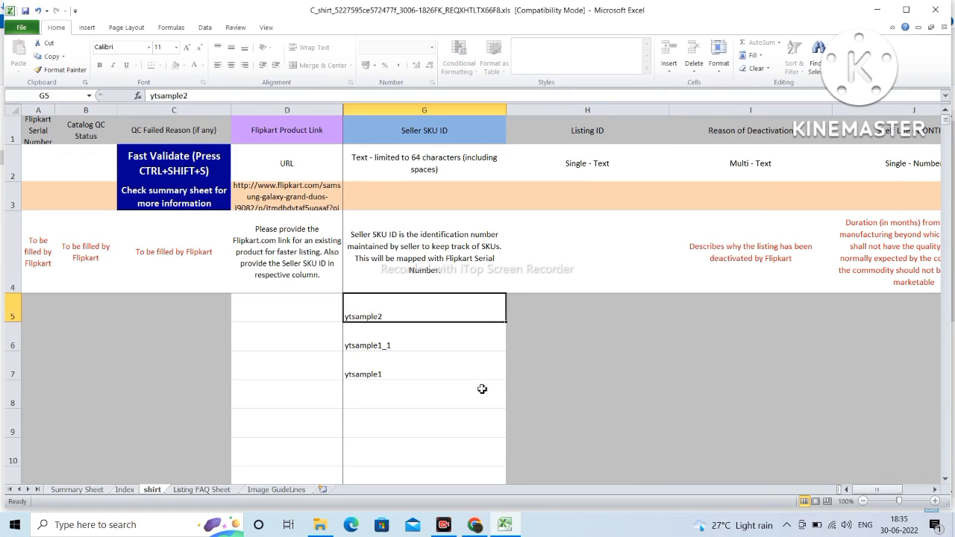
Step: Review the filled columns along row 5 from Seller SKU ID through to Stock
{"action": "key", "text": "Right"}
{"action": "key", "text": "Right"}
{"action": "key", "text": "Right"}
{"action": "key", "text": "Right"}
{"action": "key", "text": "Right"}
{"action": "key", "text": "Right"}
{"action": "key", "text": "Right"}
{"action": "key", "text": "Right"}
{"action": "key", "text": "Right"}
{"action": "key", "text": "Right"}
{"action": "key", "text": "Right"}
{"action": "key", "text": "Right"}
{"action": "key", "text": "Right"}
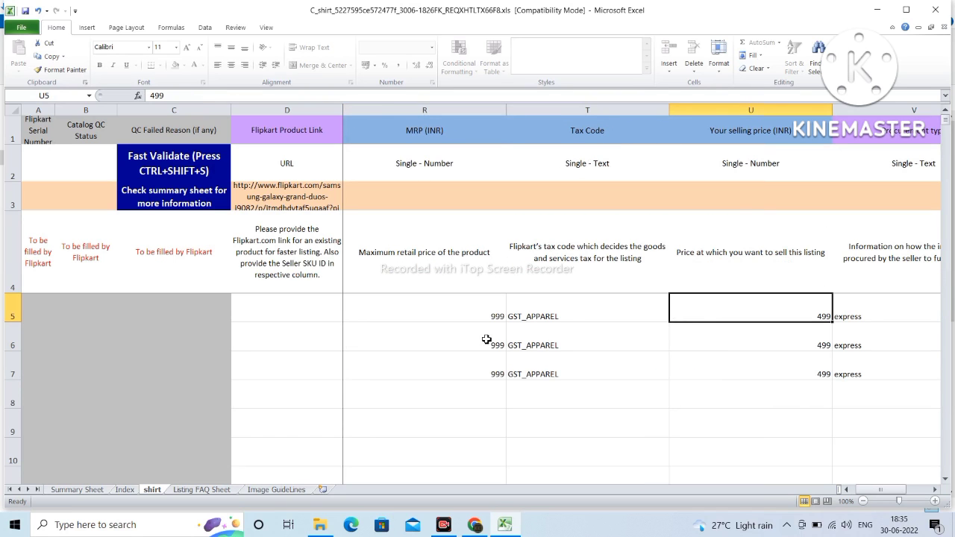
{"action": "key", "text": "Right"}
{"action": "key", "text": "Right"}
{"action": "key", "text": "Right"}
{"action": "key", "text": "Right"}
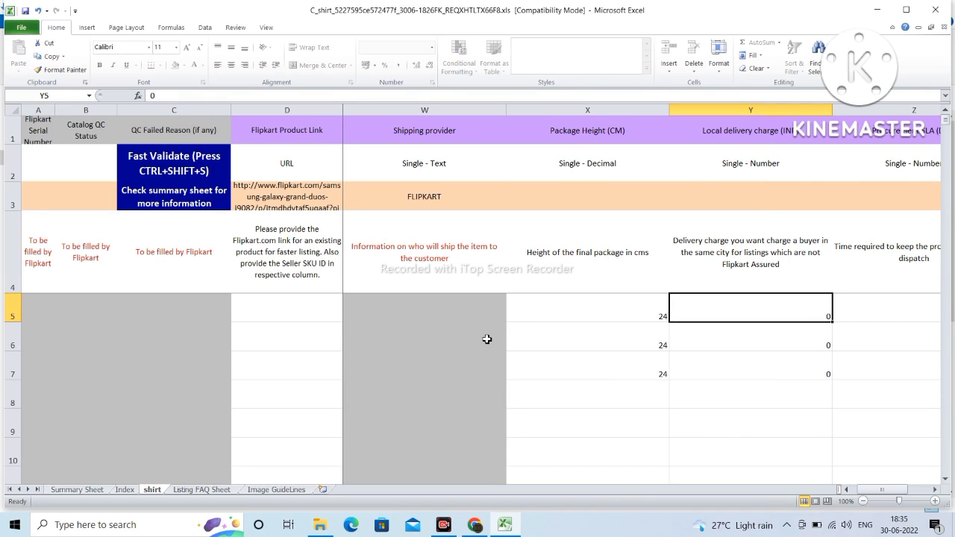
{"action": "key", "text": "Right"}
{"action": "key", "text": "Right"}
{"action": "key", "text": "Right"}
{"action": "key", "text": "Right"}
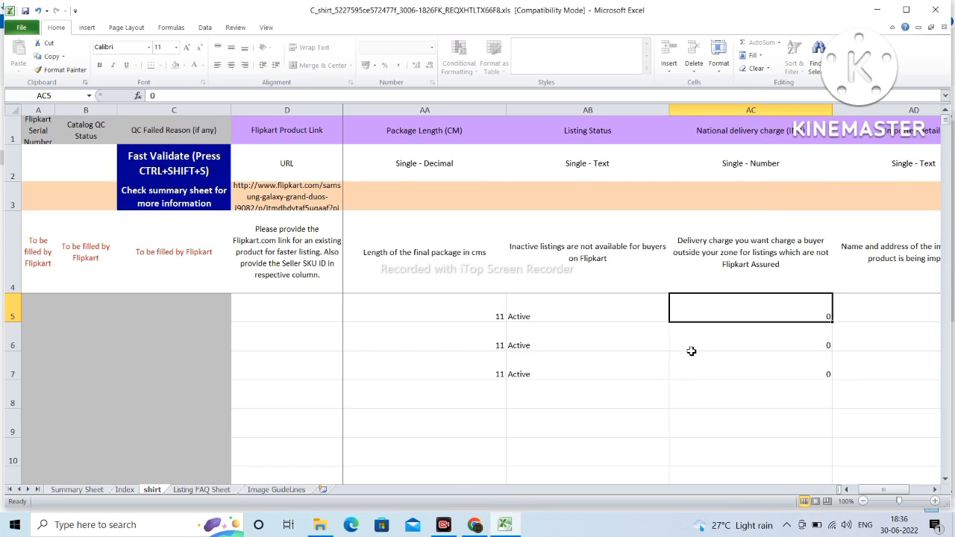
{"action": "key", "text": "Right"}
{"action": "key", "text": "Right"}
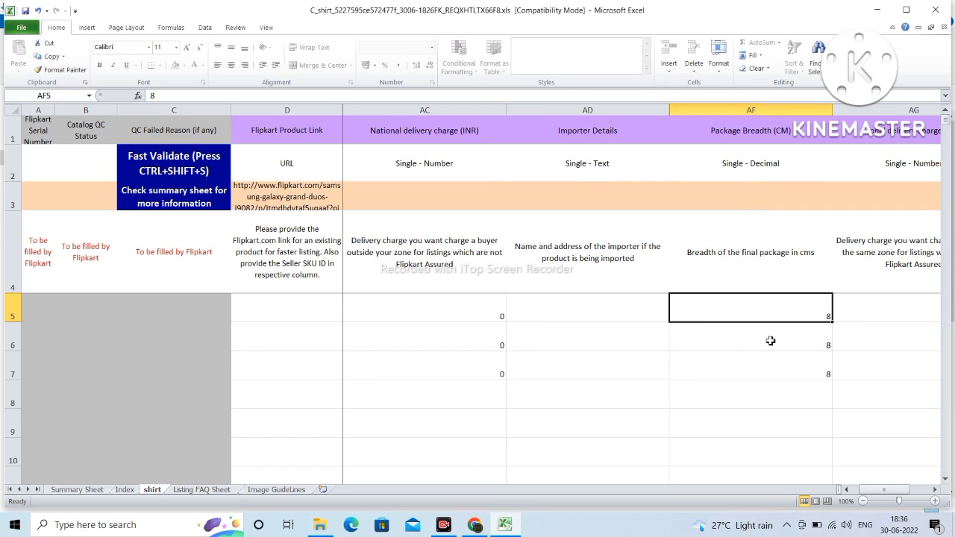
{"action": "key", "text": "Right"}
{"action": "key", "text": "Right"}
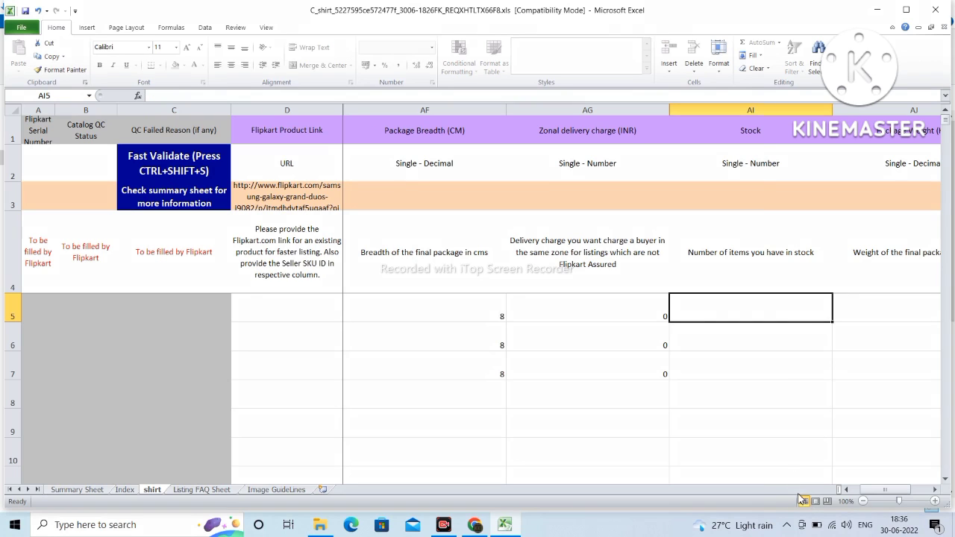
Step: Enter Stock quantities of 1 in row 5, 100 in row 6 and 1 in row 7
{"action": "mouse_move", "coordinate": [684, 90]}
{"action": "left_mouse_down"}
{"action": "mouse_move", "coordinate": [761, 313]}
{"action": "mouse_move", "coordinate": [813, 401]}
{"action": "left_mouse_up"}
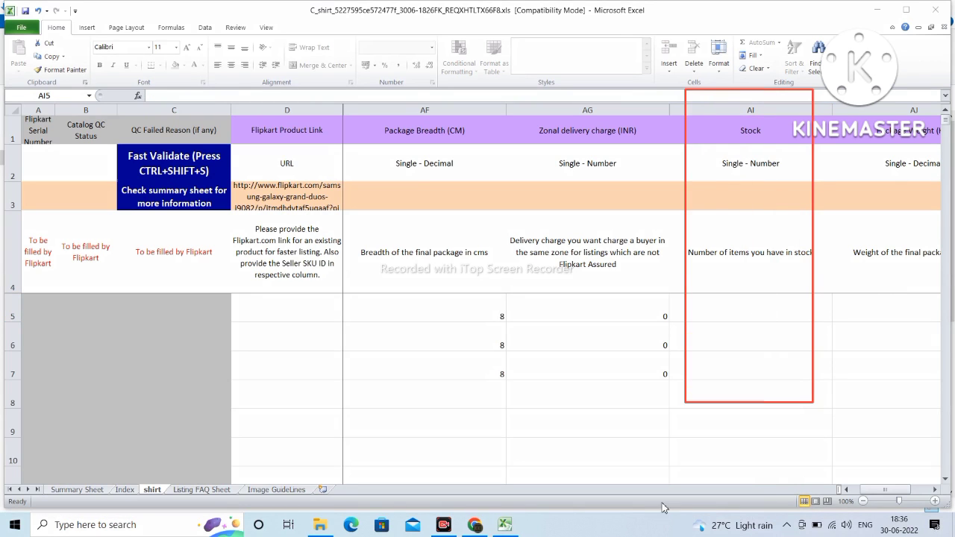
{"action": "left_click", "coordinate": [760, 319]}
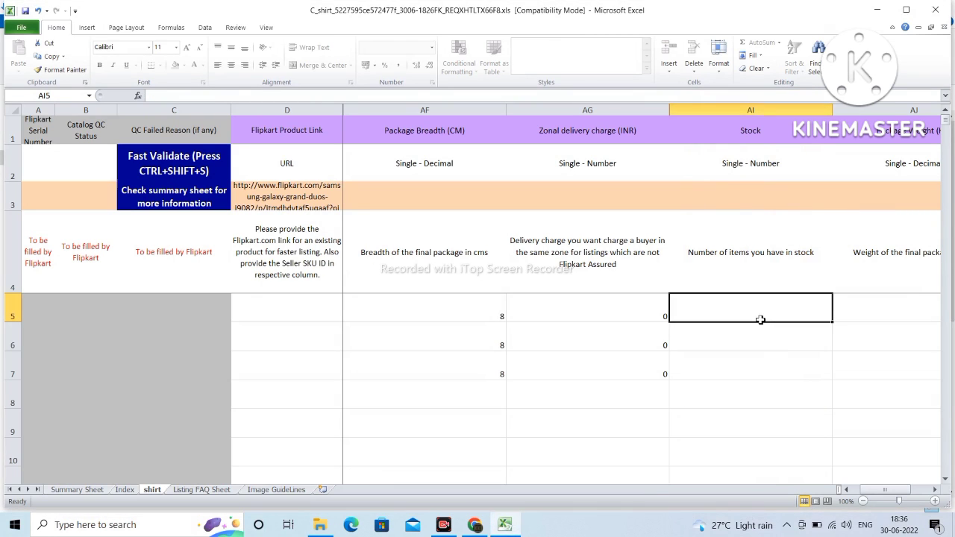
{"action": "type", "text": "1"}
{"action": "left_click", "coordinate": [755, 342]}
{"action": "type", "text": "100"}
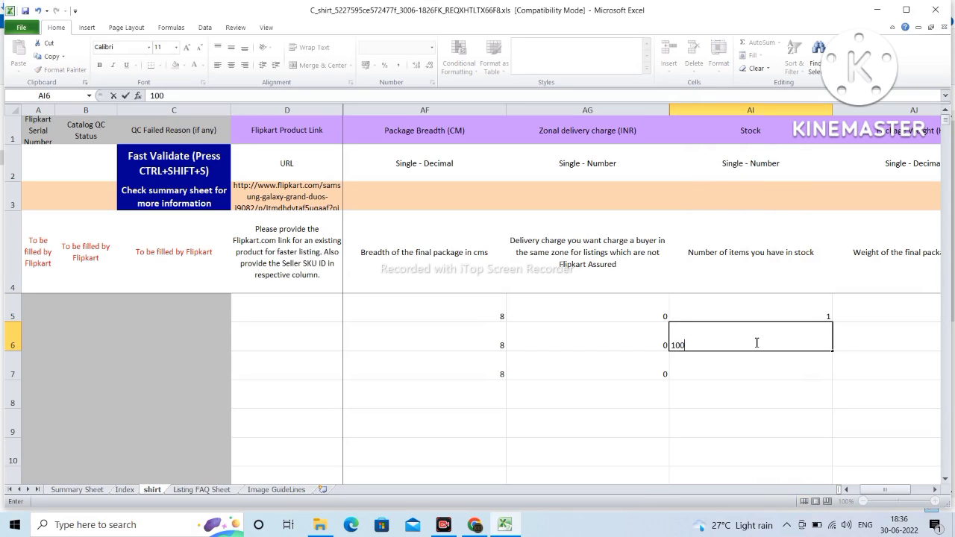
{"action": "key", "text": "Return"}
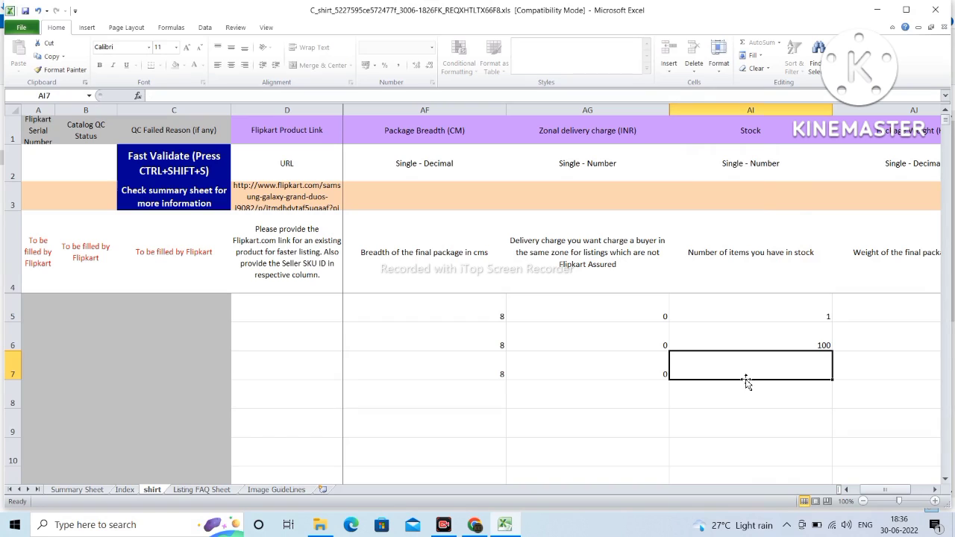
{"action": "type", "text": "1"}
{"action": "key", "text": "Return"}
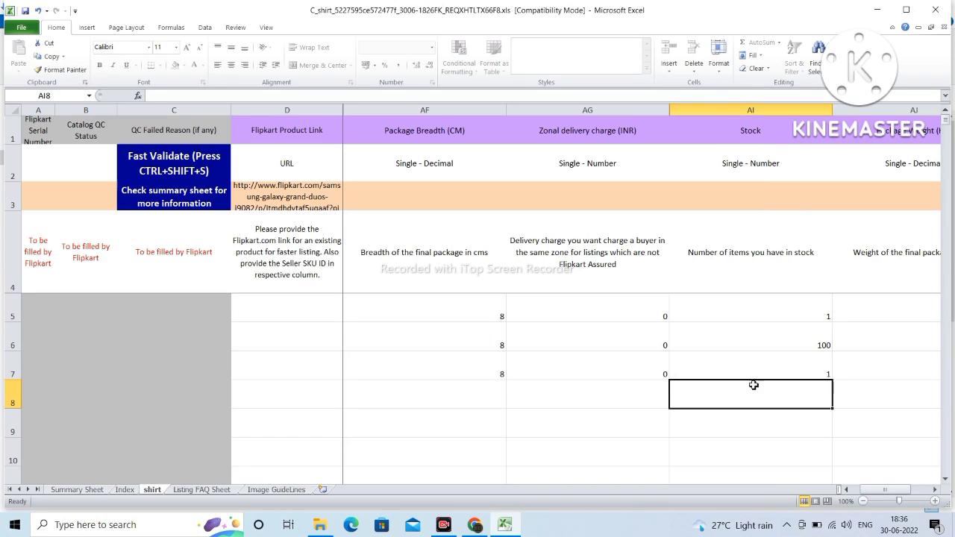
Step: Change the Stock quantity in row 6 to 1
{"action": "left_click", "coordinate": [822, 341]}
{"action": "type", "text": "1"}
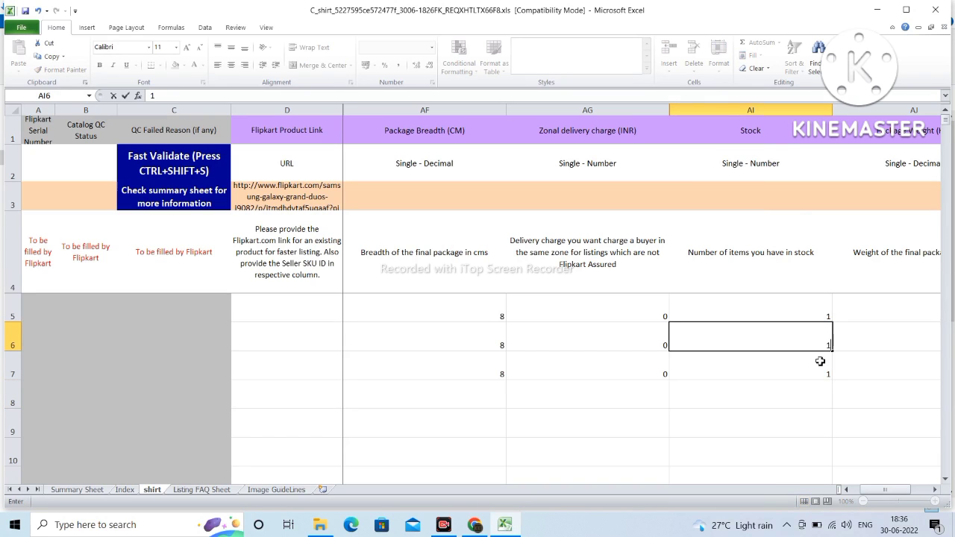
{"action": "key", "text": "Return"}
{"action": "left_click", "coordinate": [810, 406]}
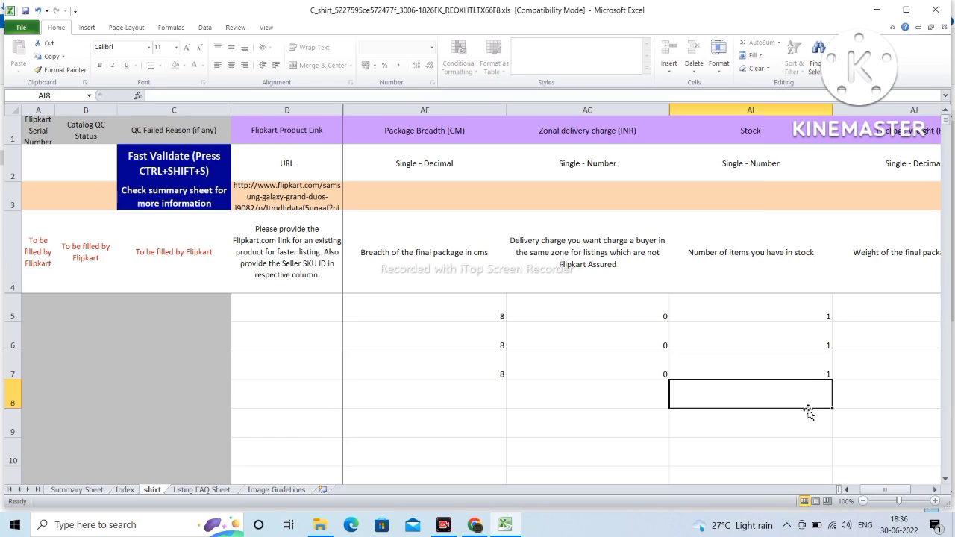
Step: Enter a Package Weight of 0.300 kg for the product in row 5
{"action": "key", "text": "Right"}
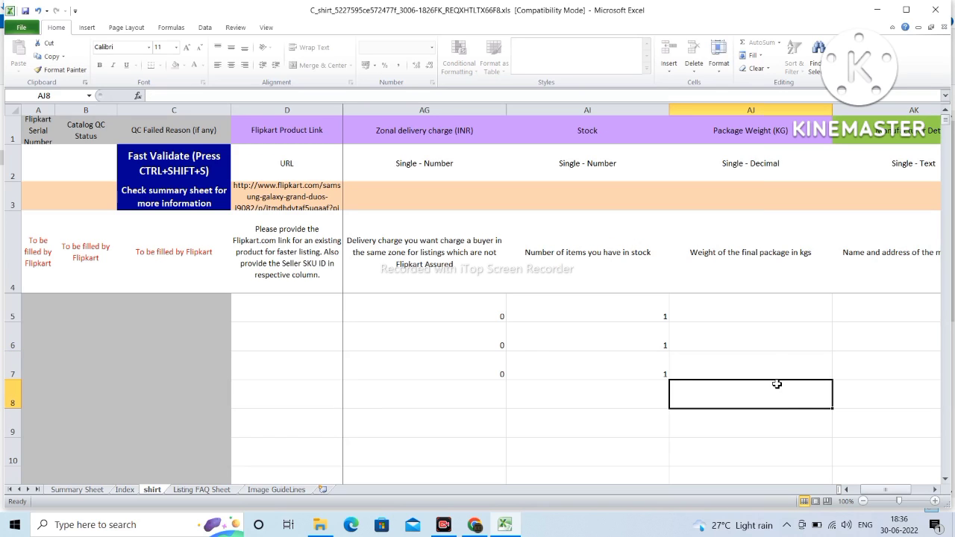
{"action": "key", "text": "Up"}
{"action": "key", "text": "Up"}
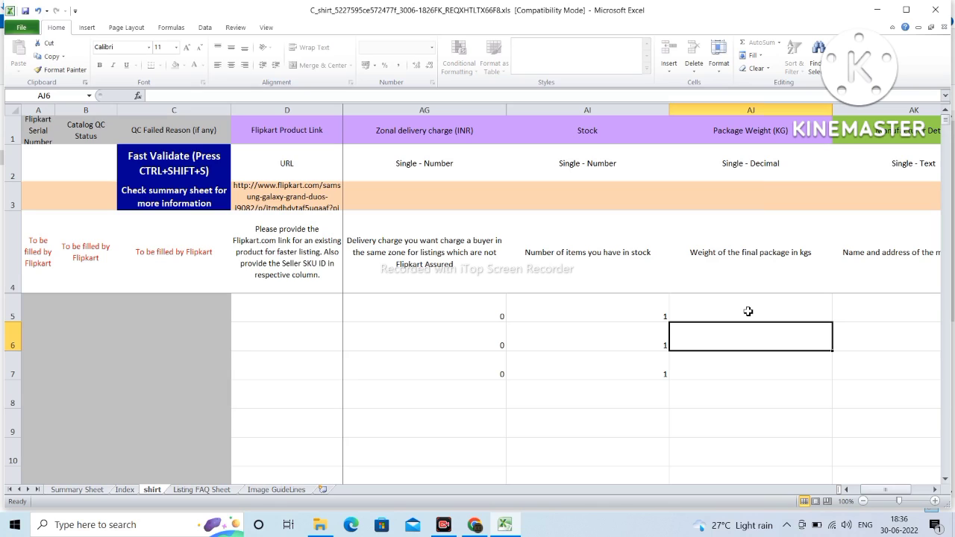
{"action": "key", "text": "Up"}
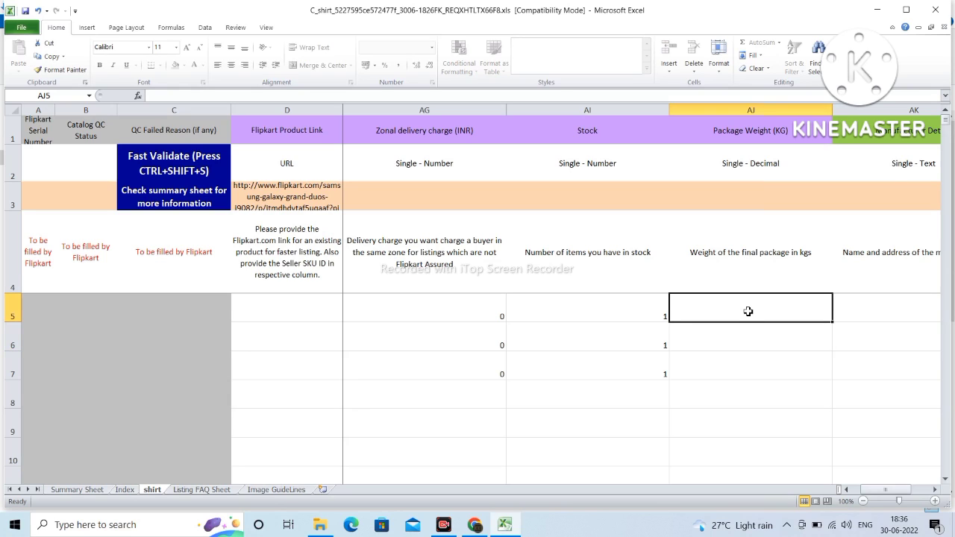
{"action": "type", "text": "0.300"}
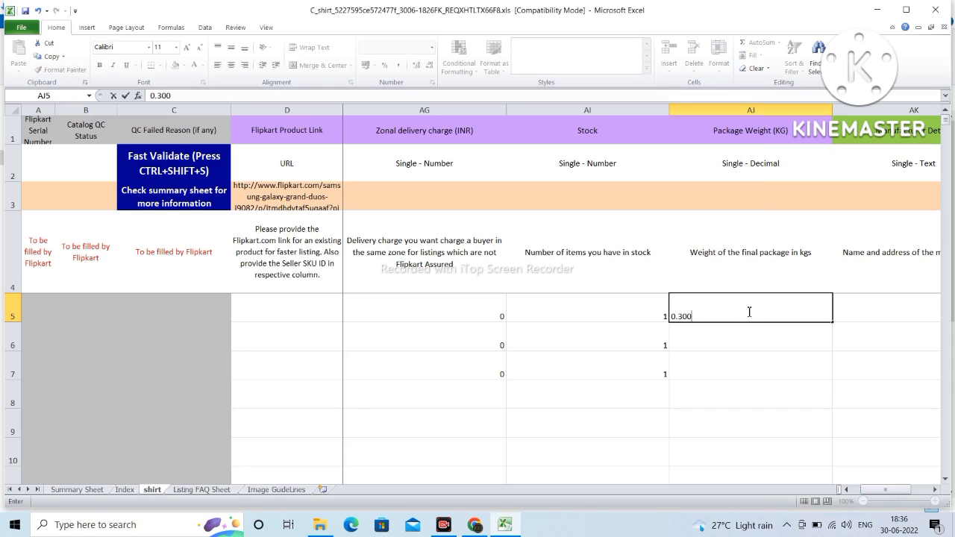
{"action": "key", "text": "Return"}
{"action": "key", "text": "Up"}
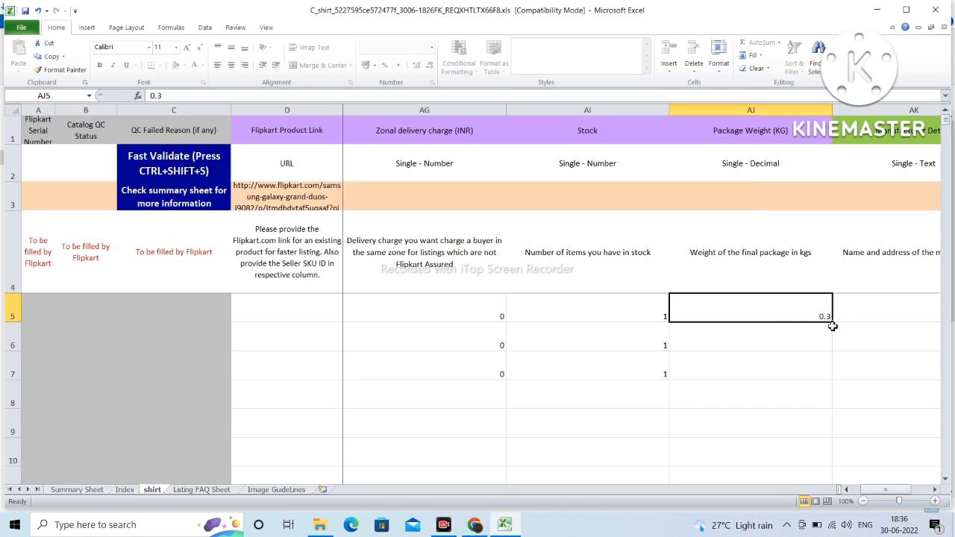
{"action": "left_click_drag", "start_coordinate": [833, 320], "coordinate": [821, 373]}
{"action": "left_click", "coordinate": [803, 341]}
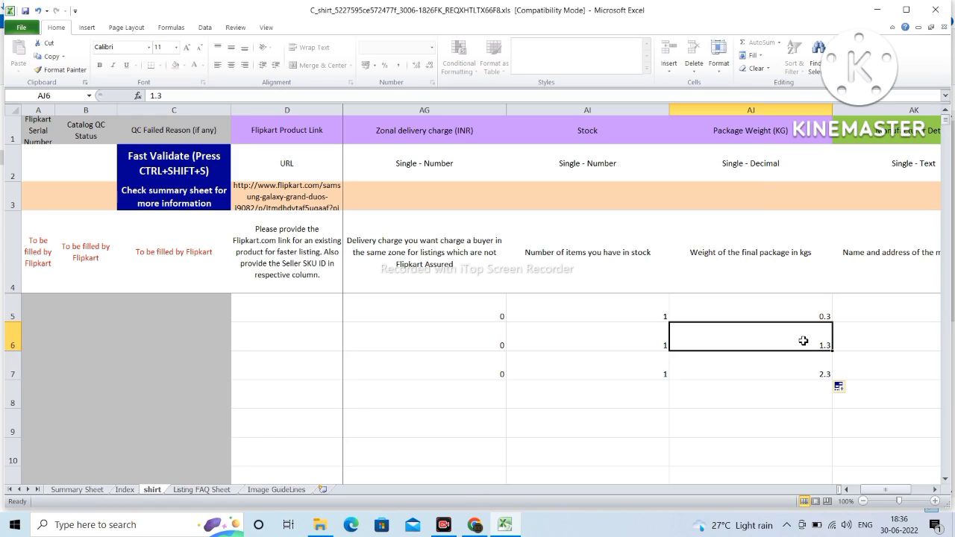
{"action": "key", "text": "Delete"}
{"action": "left_click", "coordinate": [800, 364]}
{"action": "key", "text": "Delete"}
Step: Copy the row 5 Package Weight of 0.3 kg down to rows 6 and 7
{"action": "left_click", "coordinate": [814, 341]}
{"action": "left_click", "coordinate": [824, 319]}
{"action": "left_click_drag", "start_coordinate": [832, 322], "coordinate": [838, 373]}
{"action": "left_click", "coordinate": [784, 396]}
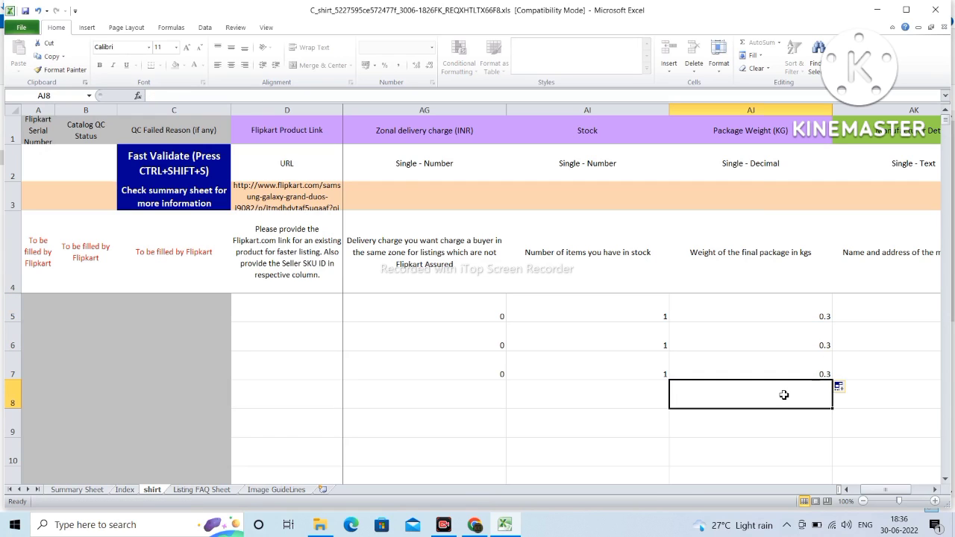
Step: Enter "The infinity seven" as the Manufacturer Details in row 5 and copy it down to rows 6 and 7
{"action": "key", "text": "Right"}
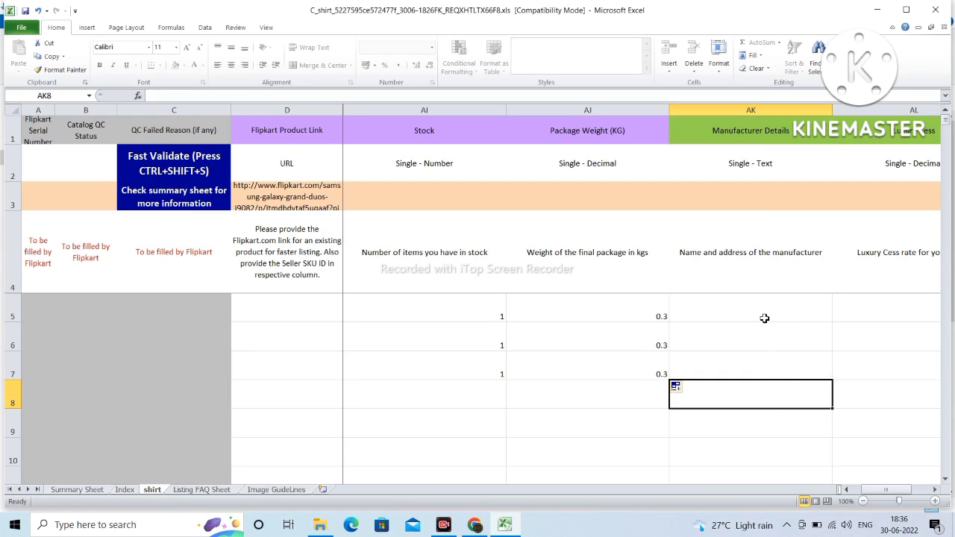
{"action": "key", "text": "Up"}
{"action": "key", "text": "Up"}
{"action": "key", "text": "Up"}
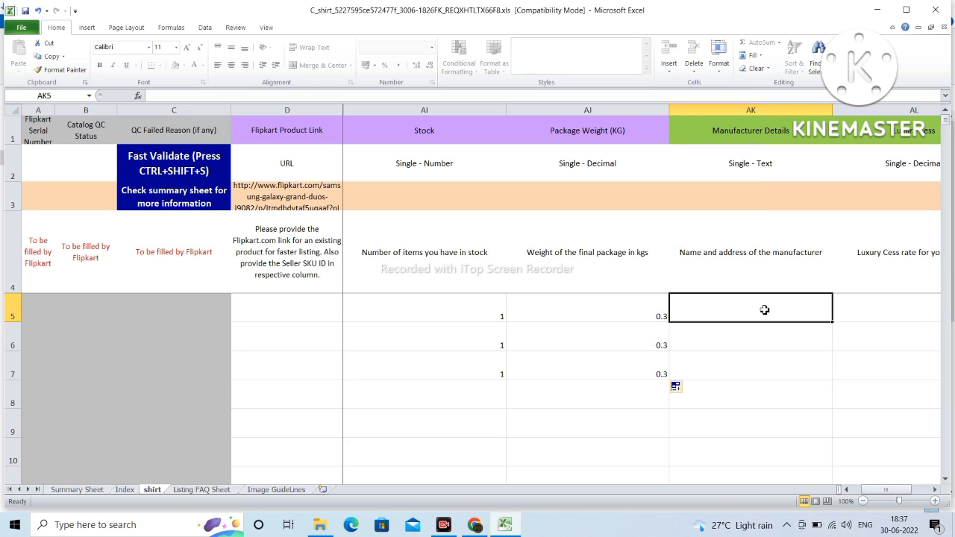
{"action": "type", "text": "The "}
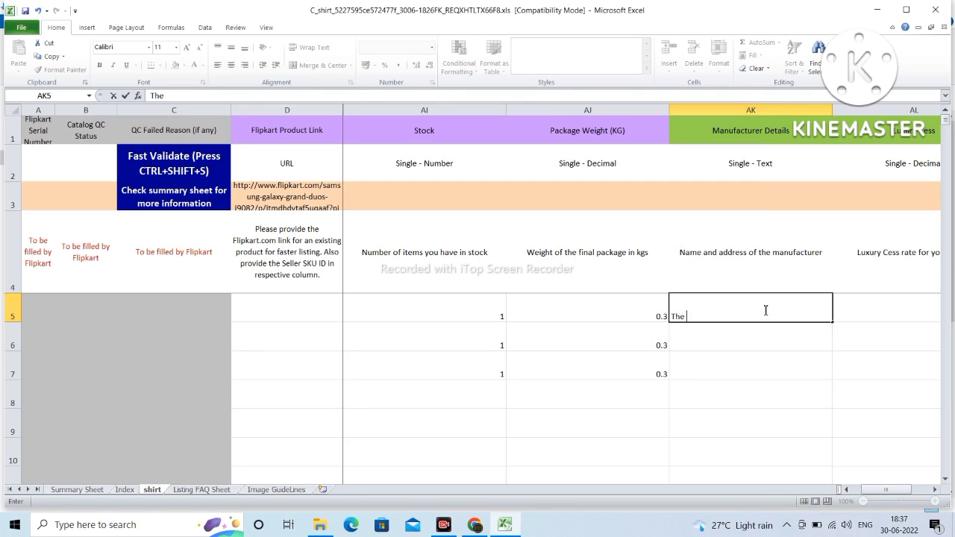
{"action": "type", "text": "infinity seven"}
{"action": "left_click", "coordinate": [785, 333]}
{"action": "left_click", "coordinate": [792, 318]}
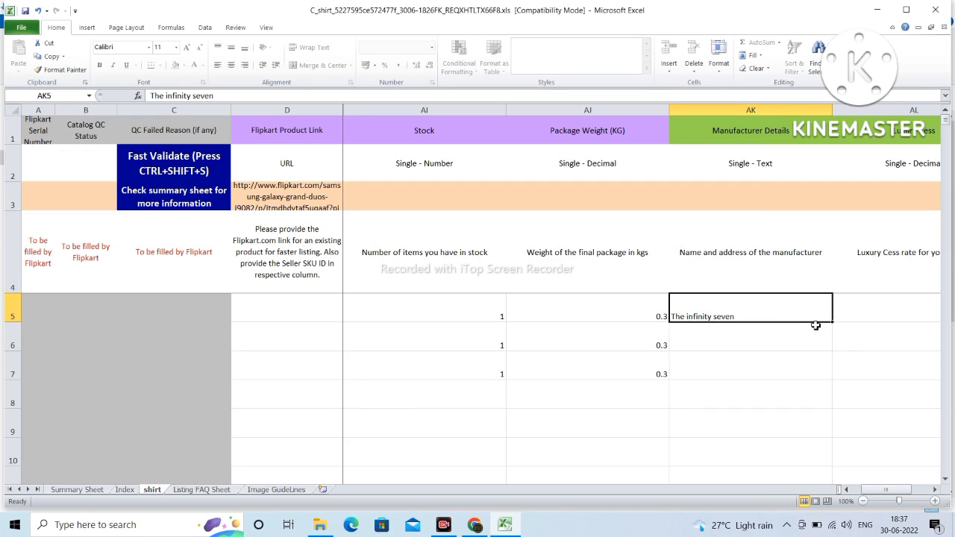
{"action": "left_click_drag", "start_coordinate": [830, 323], "coordinate": [820, 372]}
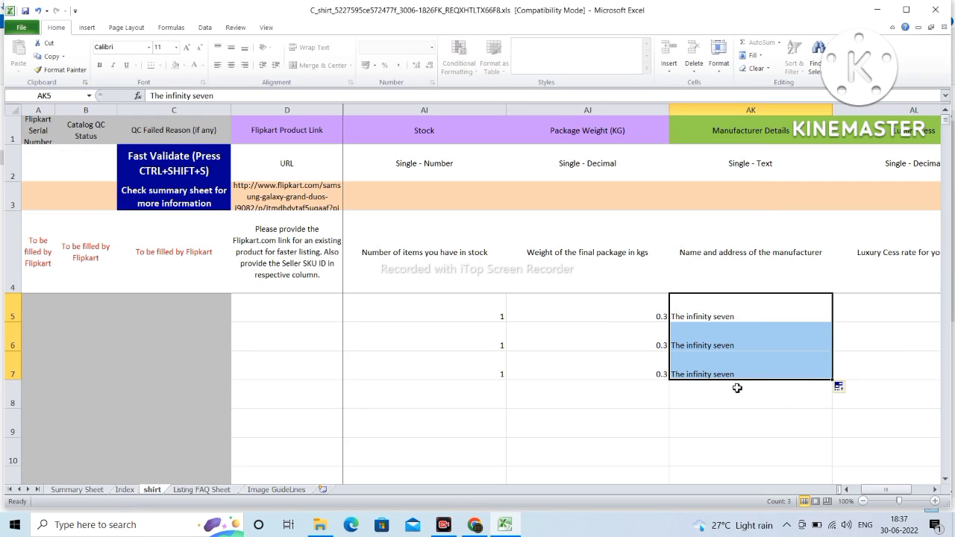
{"action": "key", "text": "Down"}
{"action": "key", "text": "Down"}
{"action": "key", "text": "Down"}
{"action": "key", "text": "Down"}
{"action": "key", "text": "Down"}
{"action": "key", "text": "Down"}
{"action": "key", "text": "Down"}
{"action": "key", "text": "Down"}
{"action": "key", "text": "Down"}
{"action": "key", "text": "Down"}
{"action": "key", "text": "Down"}
{"action": "key", "text": "Down"}
{"action": "key", "text": "Down"}
{"action": "key", "text": "Down"}
{"action": "key", "text": "Down"}
{"action": "key", "text": "Down"}
{"action": "key", "text": "Down"}
{"action": "key", "text": "Down"}
{"action": "key", "text": "Down"}
{"action": "key", "text": "Down"}
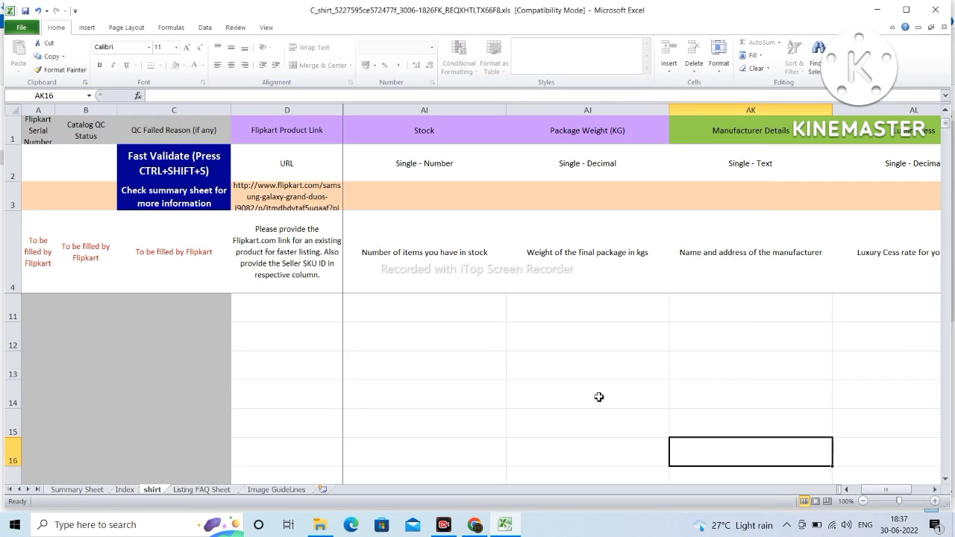
{"action": "key", "text": "Up"}
{"action": "key", "text": "Up"}
{"action": "key", "text": "Up"}
{"action": "key", "text": "Up"}
{"action": "key", "text": "Up"}
{"action": "key", "text": "Up"}
{"action": "key", "text": "Up"}
{"action": "key", "text": "Up"}
{"action": "key", "text": "Up"}
{"action": "key", "text": "Up"}
{"action": "key", "text": "Up"}
{"action": "key", "text": "Up"}
{"action": "key", "text": "Up"}
{"action": "key", "text": "Up"}
{"action": "key", "text": "Up"}
{"action": "key", "text": "Up"}
{"action": "key", "text": "Up"}
{"action": "key", "text": "Up"}
{"action": "key", "text": "Up"}
{"action": "key", "text": "Up"}
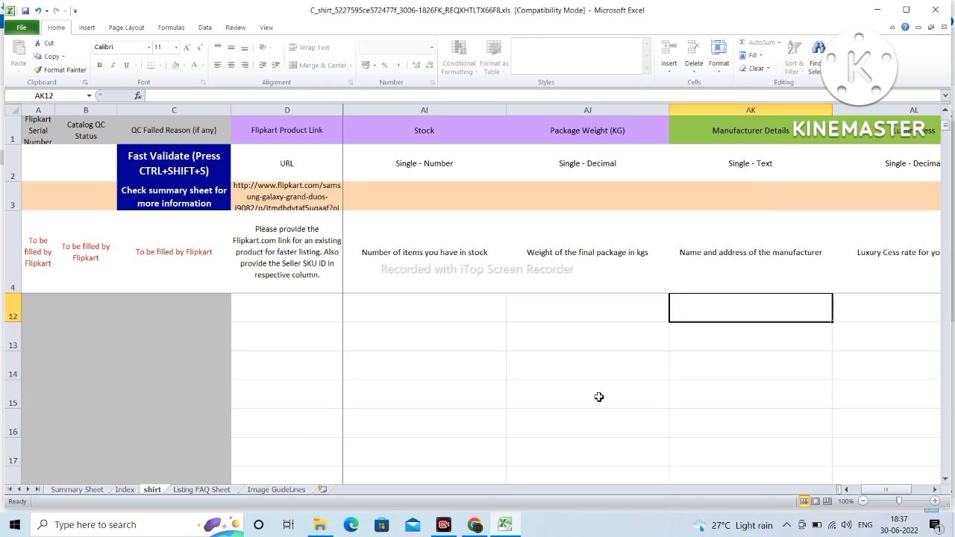
{"action": "key", "text": "Down"}
{"action": "key", "text": "Down"}
Step: Look over the Luxury Cess, Packer Details and Flipkart Plus columns and their descriptions
{"action": "key", "text": "Right"}
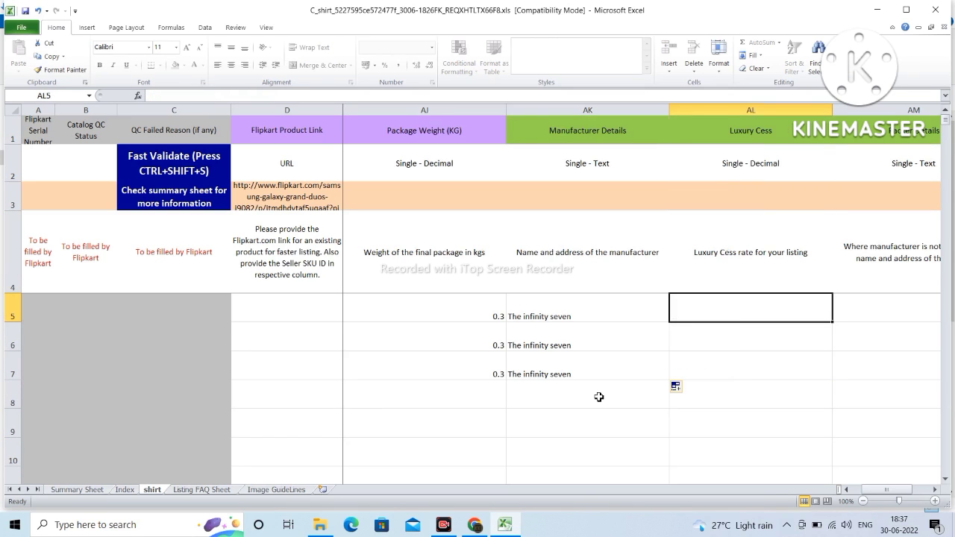
{"action": "key", "text": "Right"}
{"action": "key", "text": "Left"}
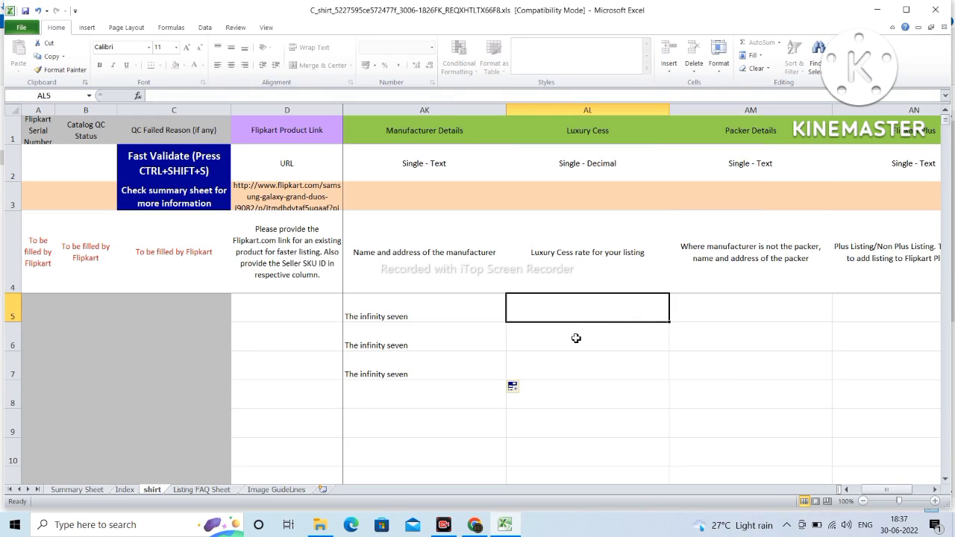
{"action": "left_click", "coordinate": [701, 322]}
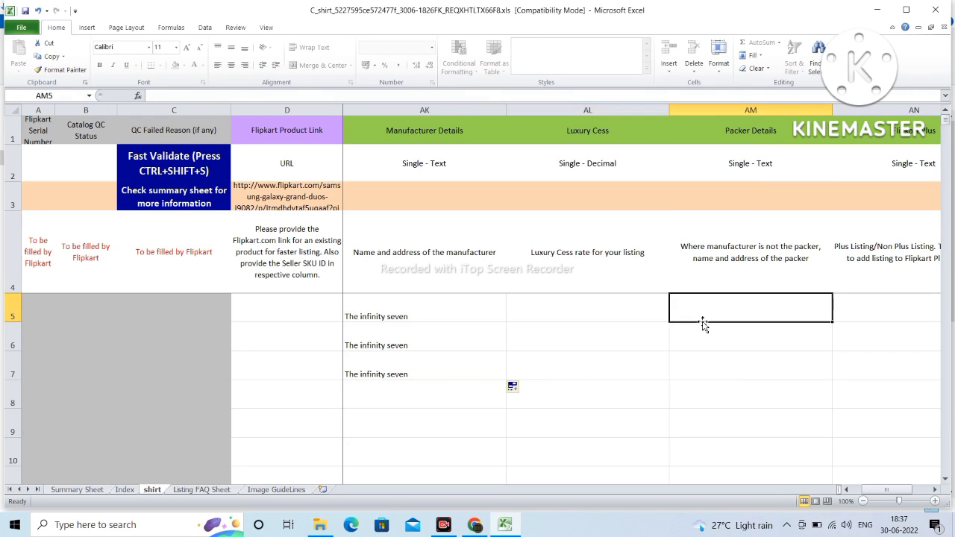
{"action": "key", "text": "Right"}
{"action": "left_click", "coordinate": [620, 309]}
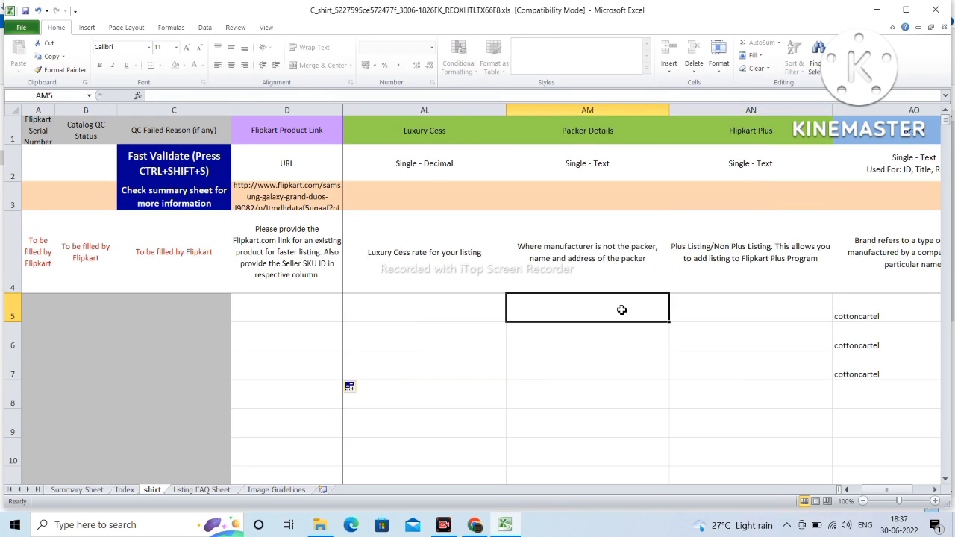
Step: Enter "The infinity seven" as the Packer Details in row 5 and copy it down to rows 6 and 7
{"action": "type", "text": "The infinity seven"}
{"action": "key", "text": "Return"}
{"action": "key", "text": "Up"}
{"action": "left_click_drag", "start_coordinate": [668, 322], "coordinate": [661, 371]}
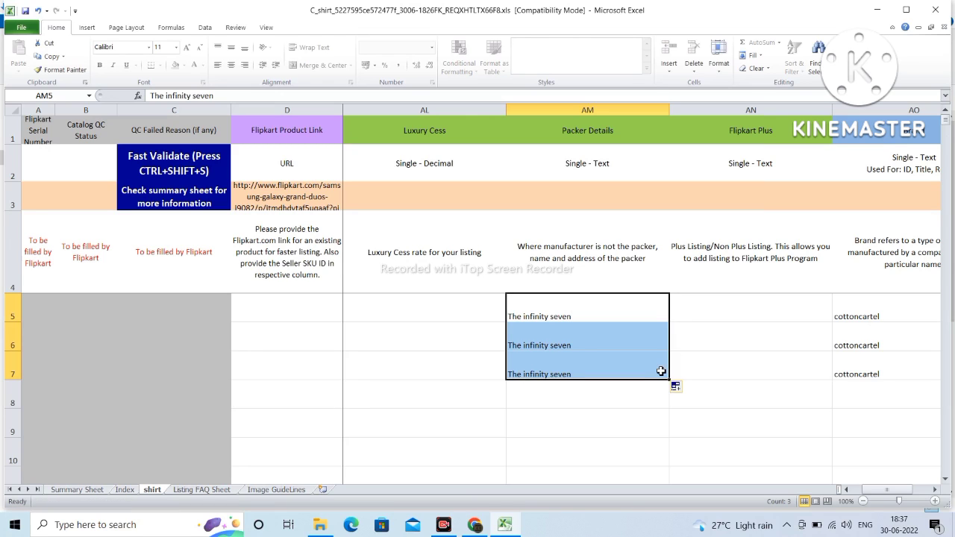
Step: Set Flipkart Plus to Plus Listing in row 5 and copy it down to rows 6 and 7
{"action": "left_click", "coordinate": [712, 315]}
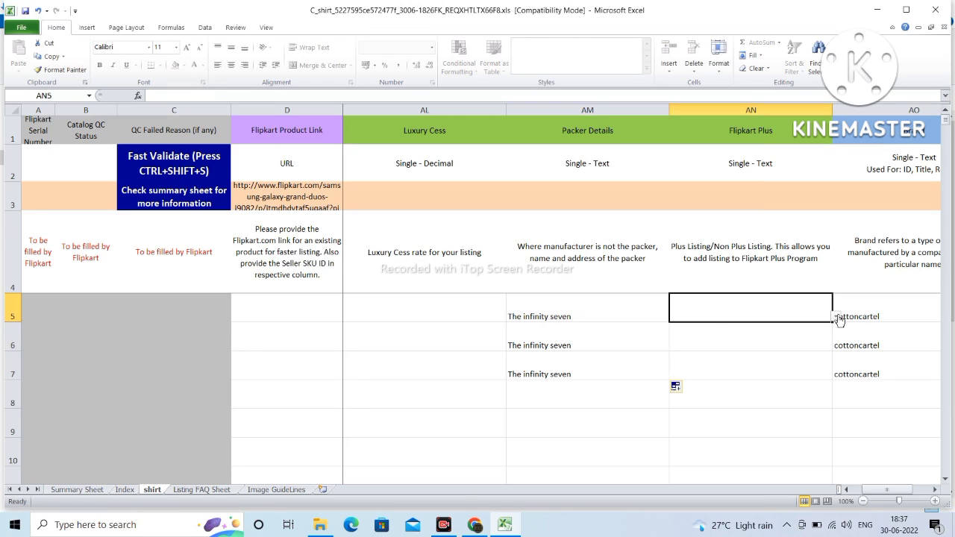
{"action": "left_click", "coordinate": [837, 317]}
{"action": "left_click", "coordinate": [751, 327]}
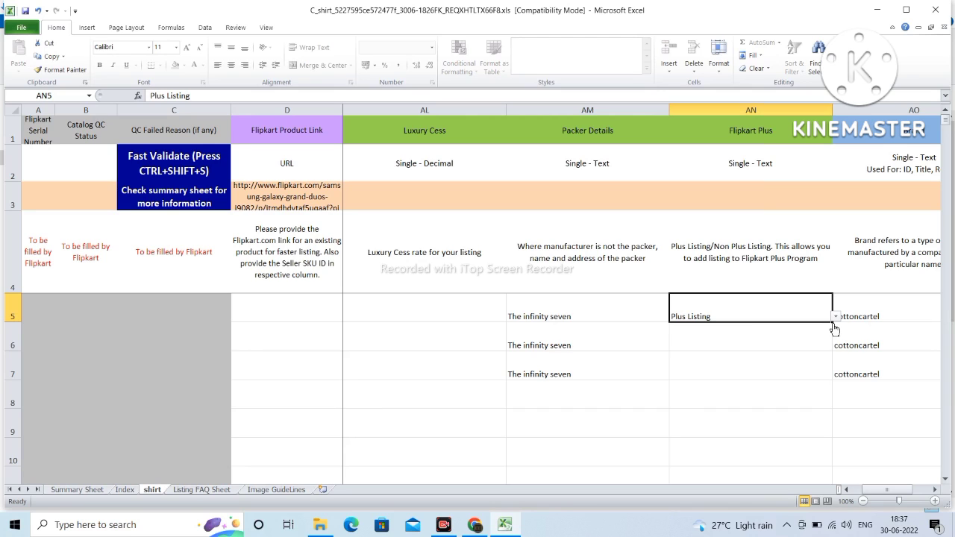
{"action": "left_click_drag", "start_coordinate": [833, 322], "coordinate": [823, 374]}
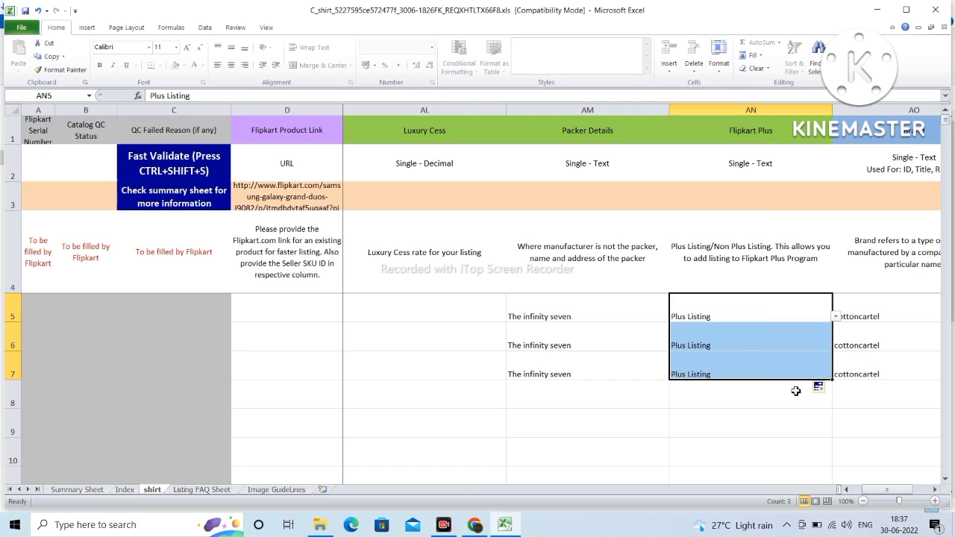
Step: Look over the Brand and Size columns, including the Size header's allowed-values link and the list of choices in row 5
{"action": "key", "text": "Right"}
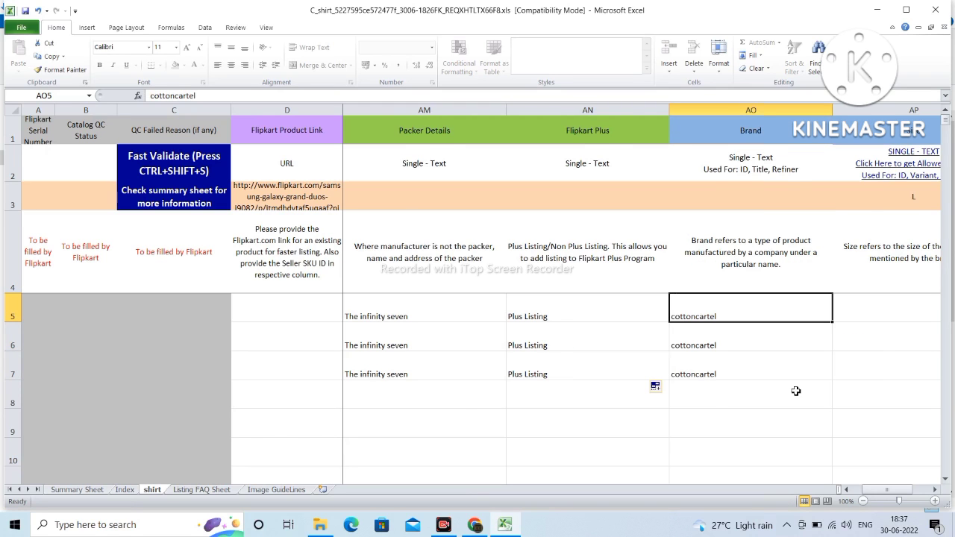
{"action": "key", "text": "Right"}
{"action": "key", "text": "Right"}
{"action": "key", "text": "Left"}
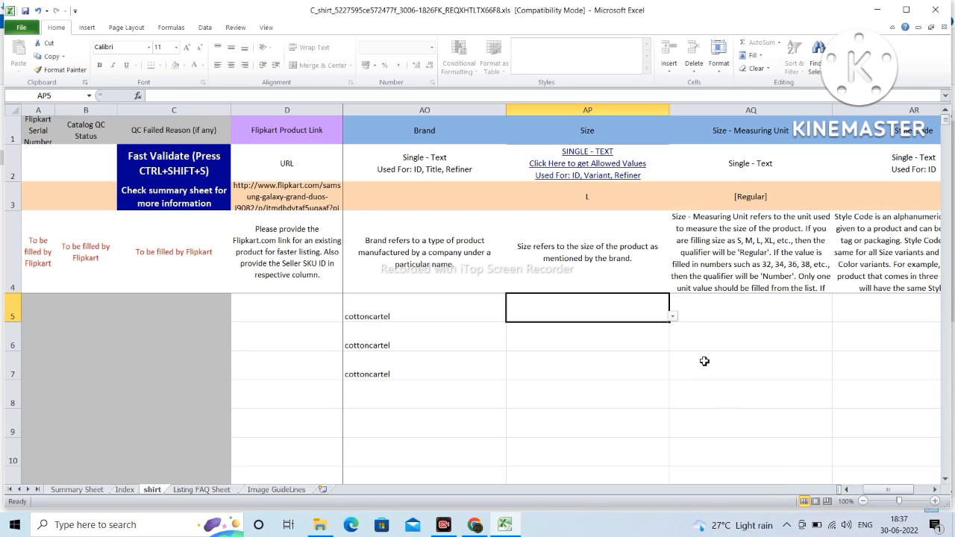
{"action": "left_click_drag", "start_coordinate": [648, 300], "coordinate": [689, 332]}
{"action": "mouse_move", "coordinate": [514, 137]}
{"action": "left_mouse_down"}
{"action": "mouse_move", "coordinate": [599, 207]}
{"action": "mouse_move", "coordinate": [660, 200]}
{"action": "left_mouse_up"}
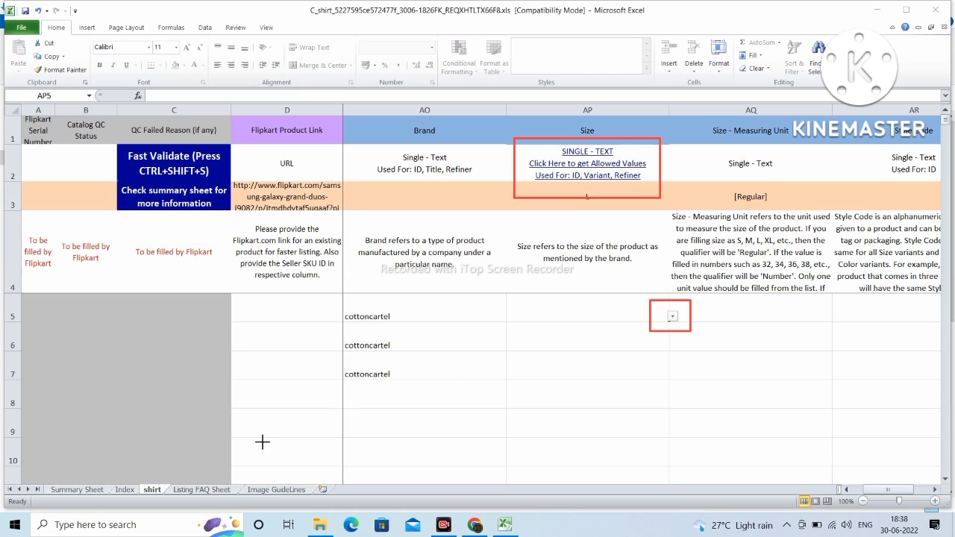
{"action": "mouse_move", "coordinate": [111, 477]}
{"action": "left_mouse_down"}
{"action": "mouse_move", "coordinate": [123, 498]}
{"action": "mouse_move", "coordinate": [139, 502]}
{"action": "left_mouse_up"}
{"action": "key", "text": "Escape"}
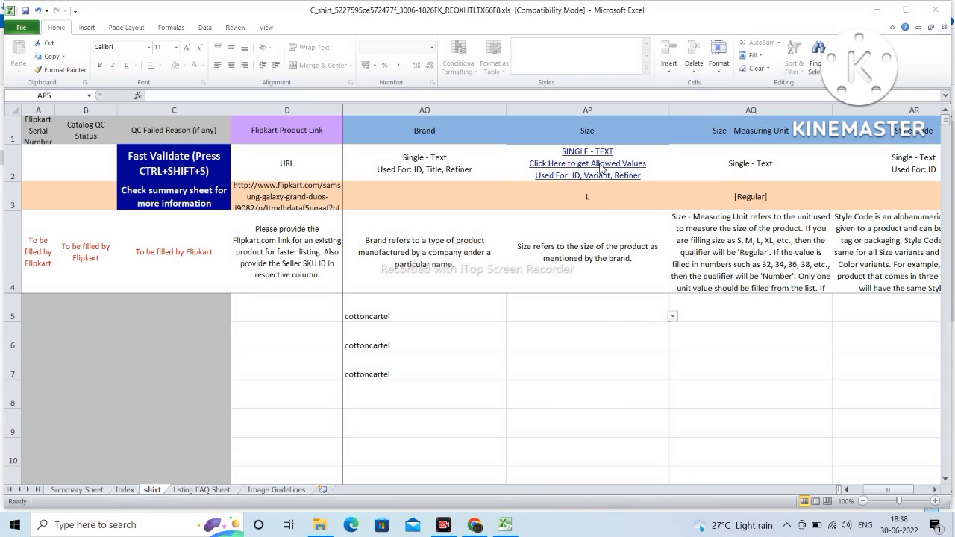
Step: Set the Size of the product in row 5 to M from the allowed values
{"action": "left_click", "coordinate": [670, 318]}
{"action": "left_click", "coordinate": [673, 317]}
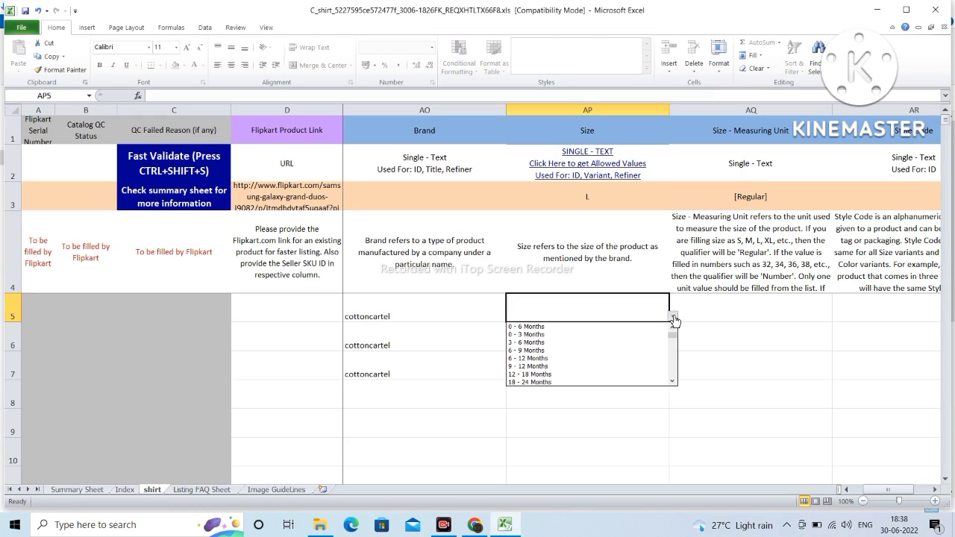
{"action": "left_click", "coordinate": [674, 371]}
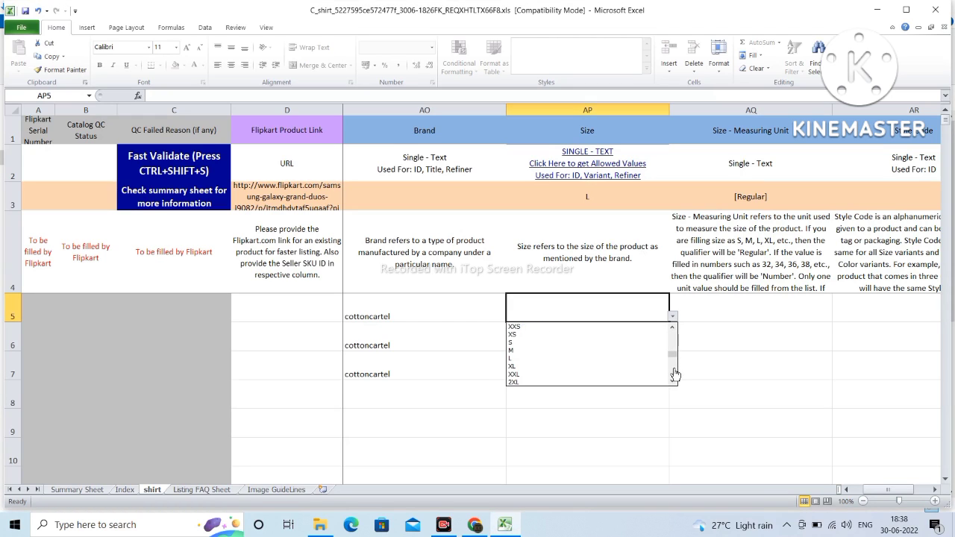
{"action": "left_click", "coordinate": [674, 374]}
{"action": "left_click", "coordinate": [674, 327]}
{"action": "left_click", "coordinate": [675, 327]}
{"action": "left_click", "coordinate": [674, 326]}
{"action": "left_click", "coordinate": [674, 326]}
{"action": "left_click", "coordinate": [674, 327]}
{"action": "left_click", "coordinate": [674, 327]}
{"action": "left_click", "coordinate": [674, 327]}
{"action": "left_click", "coordinate": [674, 326]}
{"action": "left_click", "coordinate": [674, 327]}
{"action": "left_click", "coordinate": [674, 328]}
{"action": "left_click", "coordinate": [674, 327]}
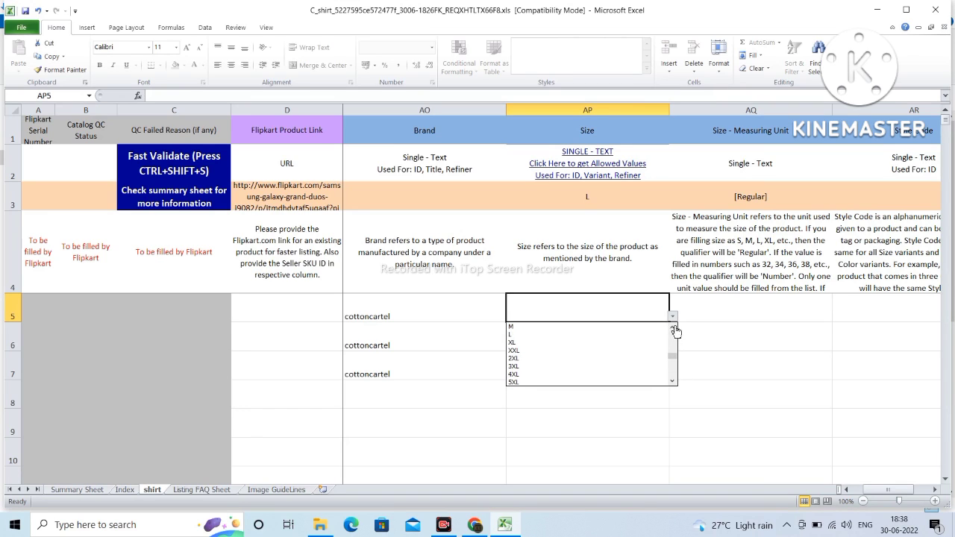
{"action": "left_click", "coordinate": [583, 328]}
Step: Set the Size of the product in row 6 to L from the allowed values
{"action": "left_click", "coordinate": [584, 336]}
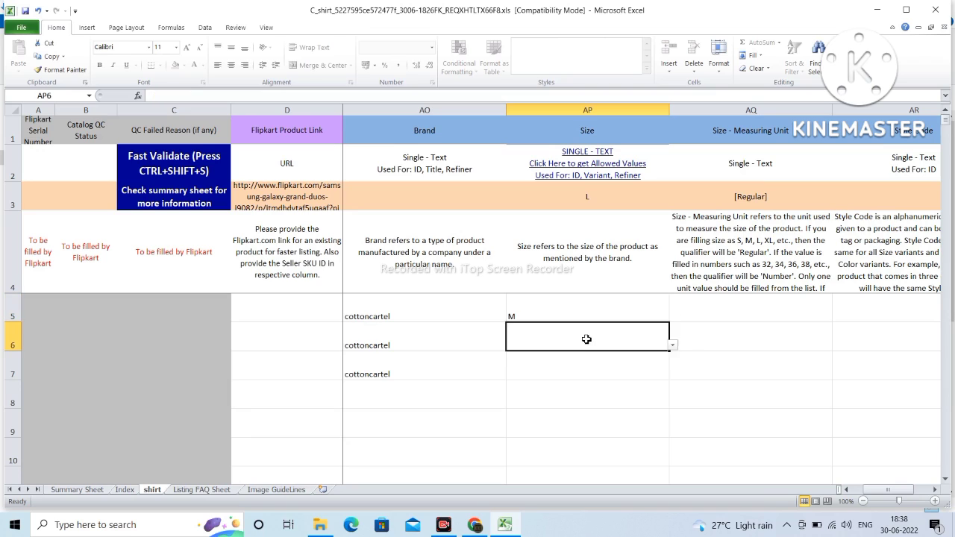
{"action": "left_click", "coordinate": [672, 344]}
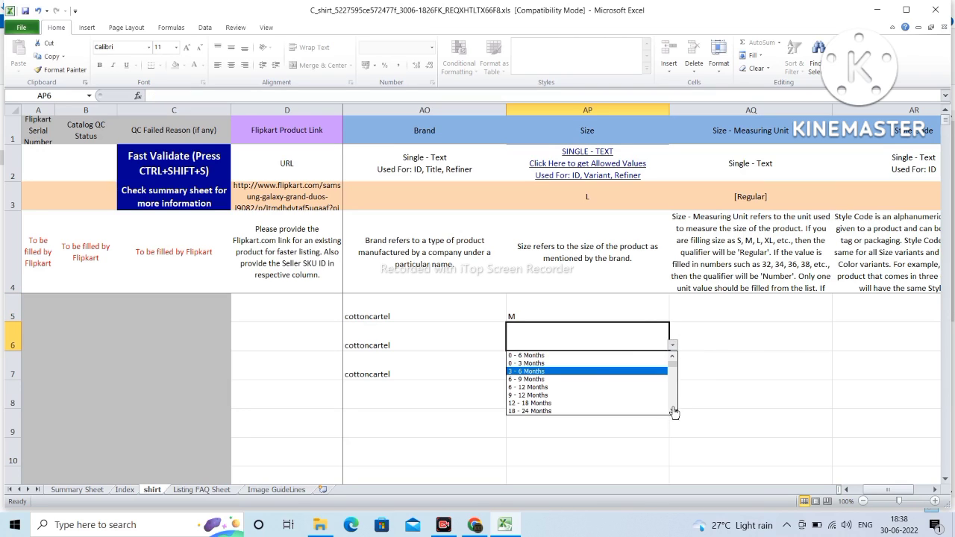
{"action": "left_click", "coordinate": [672, 409]}
{"action": "left_click", "coordinate": [672, 409]}
{"action": "left_click", "coordinate": [672, 409]}
{"action": "left_click", "coordinate": [672, 409]}
{"action": "left_click", "coordinate": [672, 409]}
{"action": "left_click", "coordinate": [672, 409]}
{"action": "left_click", "coordinate": [672, 409]}
{"action": "left_click", "coordinate": [672, 409]}
{"action": "left_click", "coordinate": [672, 410]}
{"action": "left_click", "coordinate": [672, 410]}
{"action": "left_click", "coordinate": [672, 410]}
{"action": "left_click", "coordinate": [625, 411]}
Step: Enter M as the Size of the product in row 7
{"action": "left_click", "coordinate": [599, 375]}
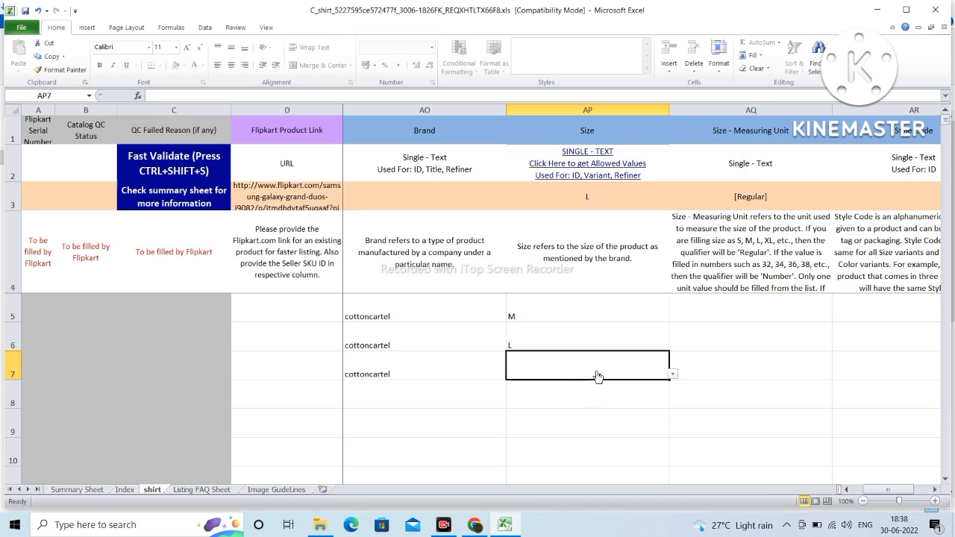
{"action": "type", "text": "M"}
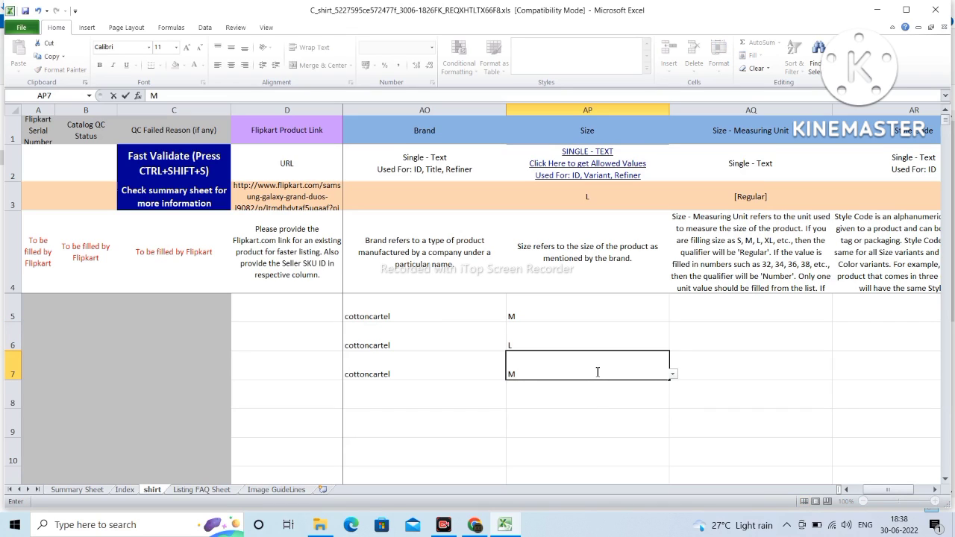
{"action": "key", "text": "Tab"}
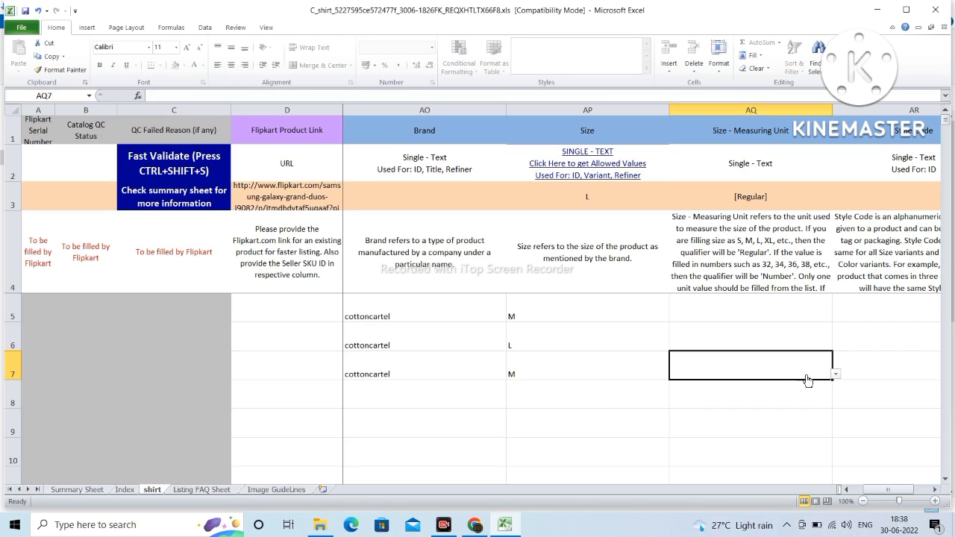
Step: Set Size - Measuring Unit to Regular in row 5 and copy it down to rows 6 and 7
{"action": "left_click", "coordinate": [779, 307]}
{"action": "left_click", "coordinate": [836, 317]}
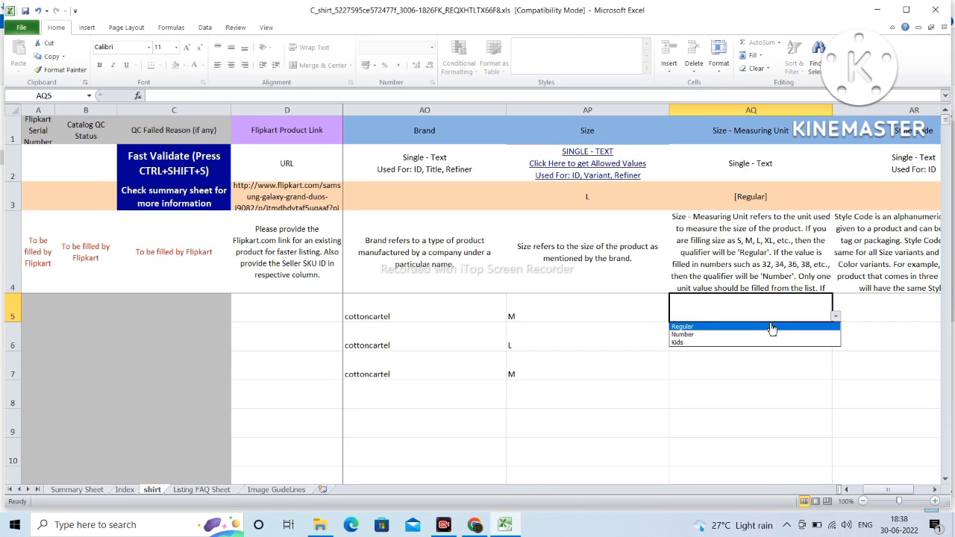
{"action": "left_click", "coordinate": [716, 327]}
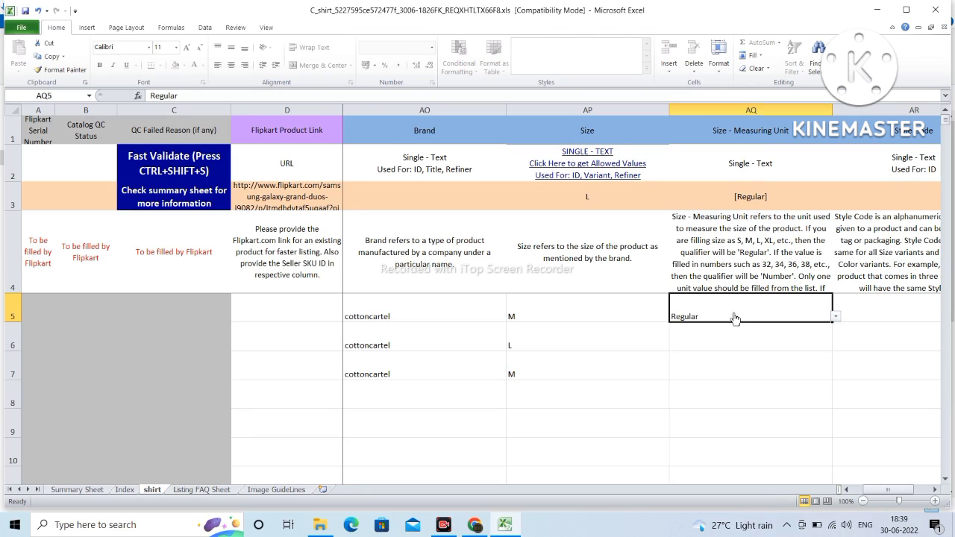
{"action": "left_click_drag", "start_coordinate": [833, 323], "coordinate": [833, 377]}
{"action": "left_click", "coordinate": [744, 403]}
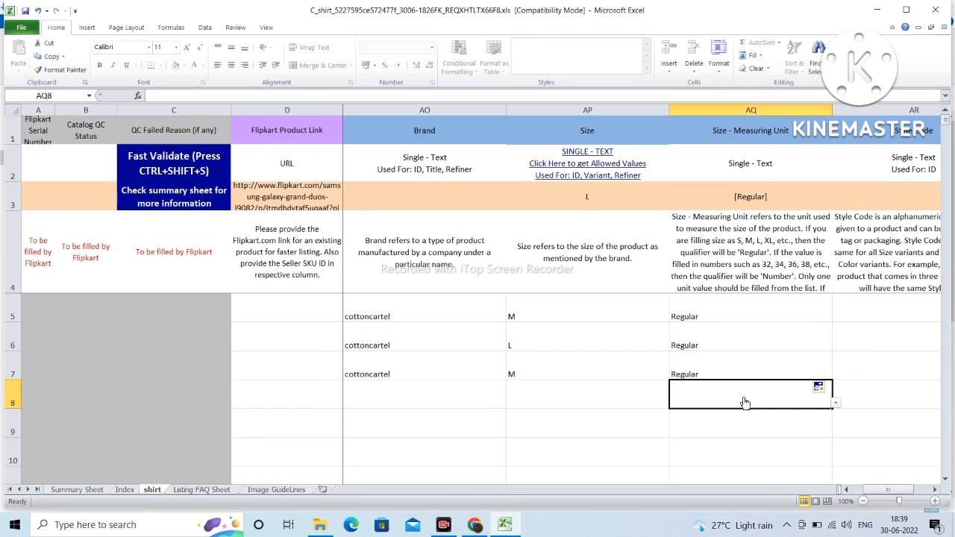
Step: Enter the Style Code PLAINPP1 in row 5 and copy it down to rows 6 and 7
{"action": "key", "text": "Right"}
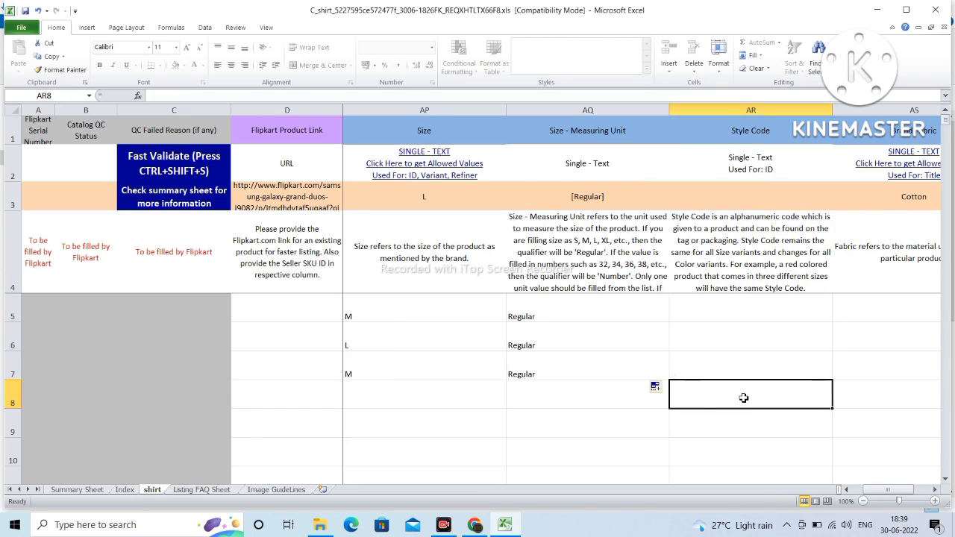
{"action": "left_click", "coordinate": [731, 310]}
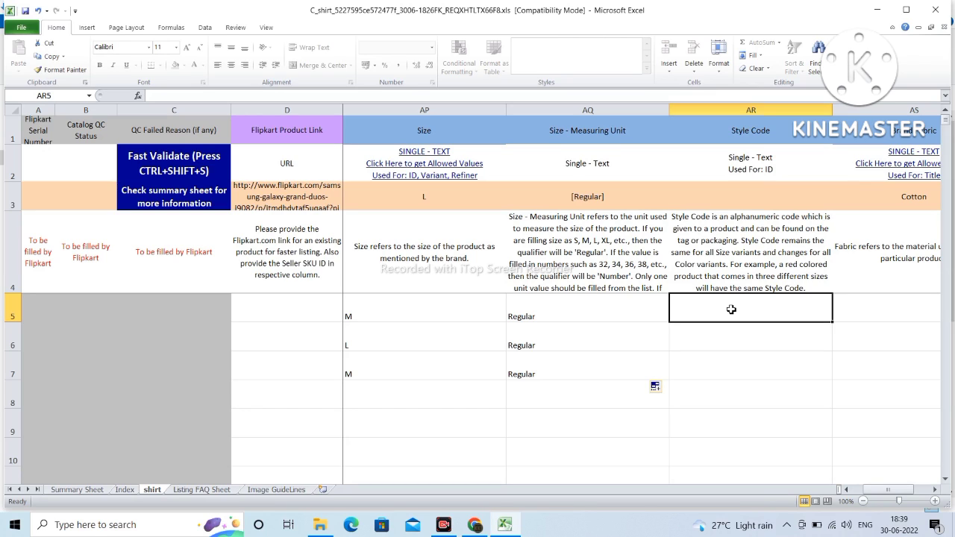
{"action": "type", "text": "PLAINPP1"}
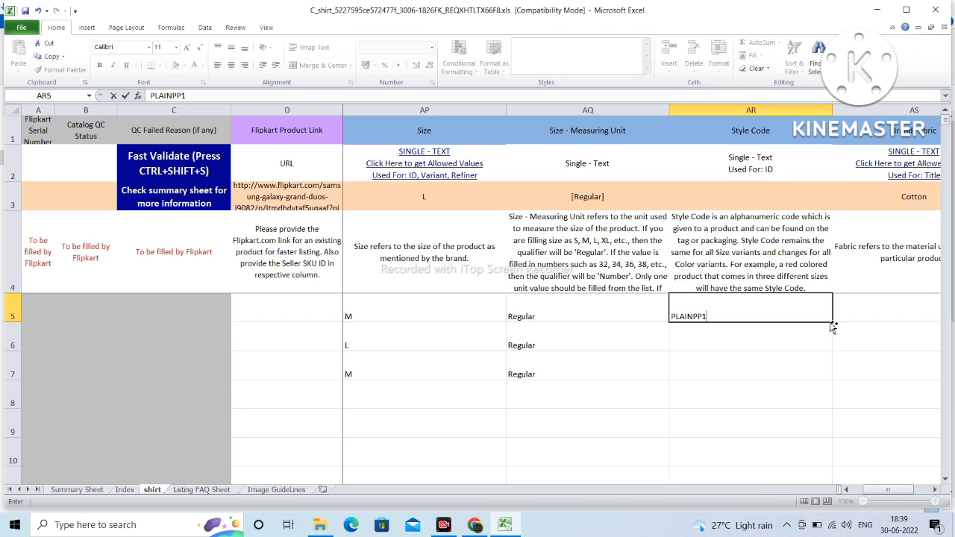
{"action": "left_click_drag", "start_coordinate": [833, 324], "coordinate": [829, 377]}
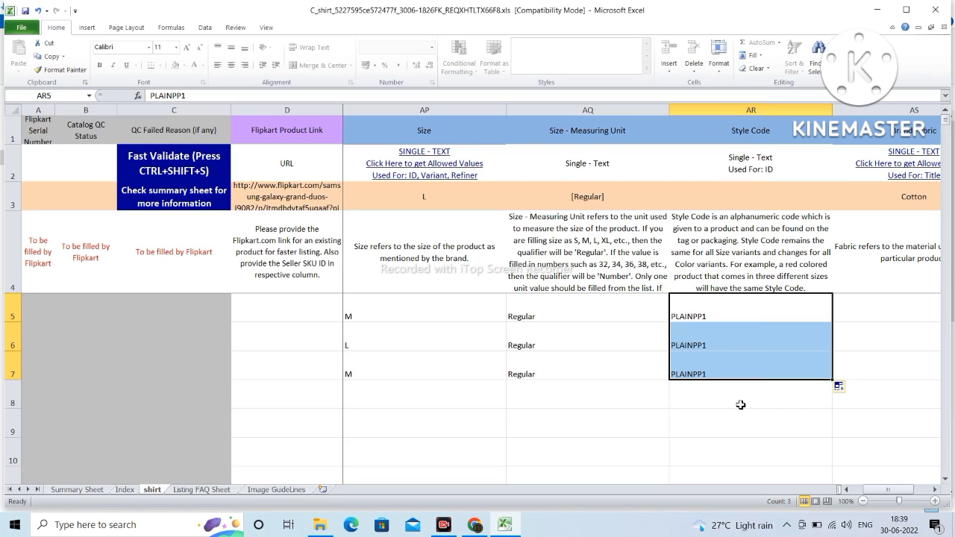
Step: Set Brand Fabric to Cotton Blend in row 5 and copy it down to rows 6 and 7
{"action": "key", "text": "Right"}
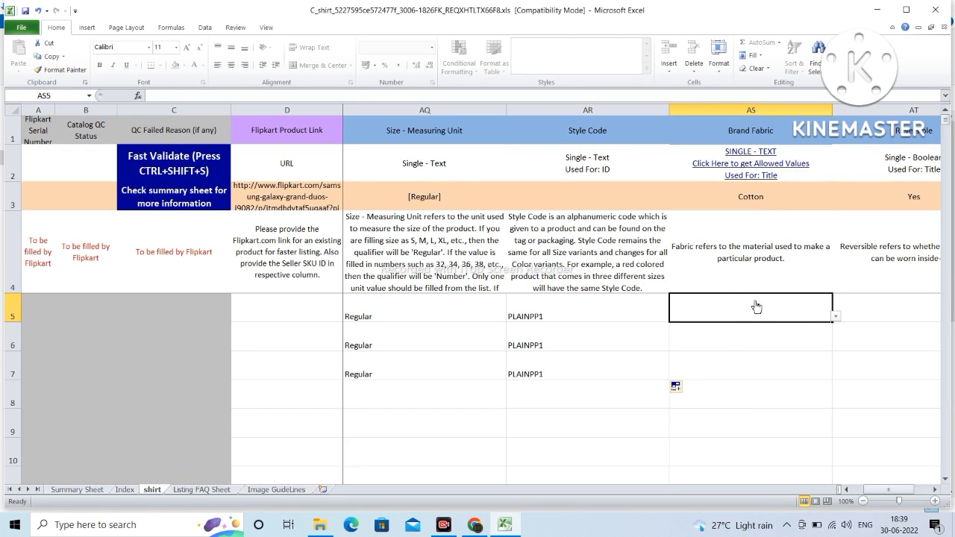
{"action": "left_click", "coordinate": [835, 316]}
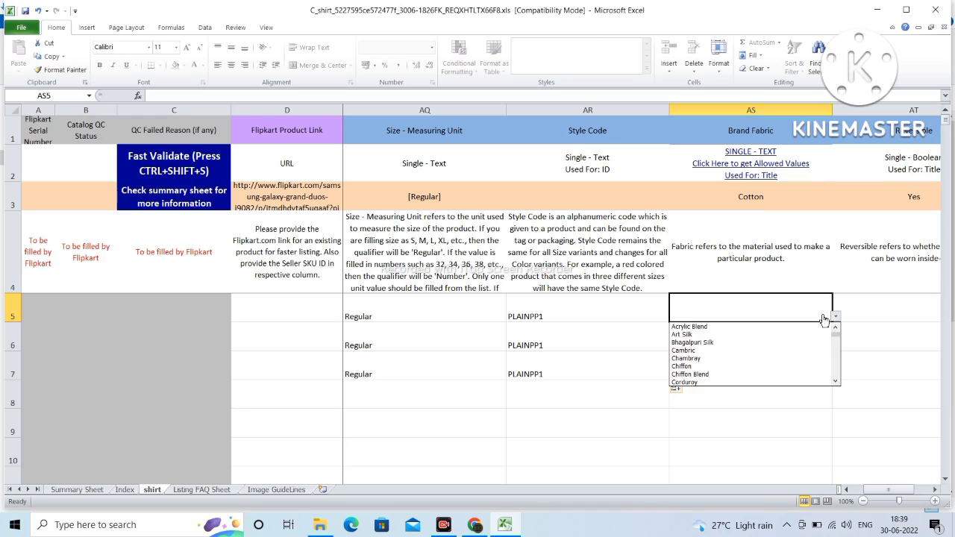
{"action": "left_click", "coordinate": [836, 381]}
{"action": "left_click", "coordinate": [835, 382]}
{"action": "left_click", "coordinate": [835, 382]}
{"action": "left_click", "coordinate": [836, 382]}
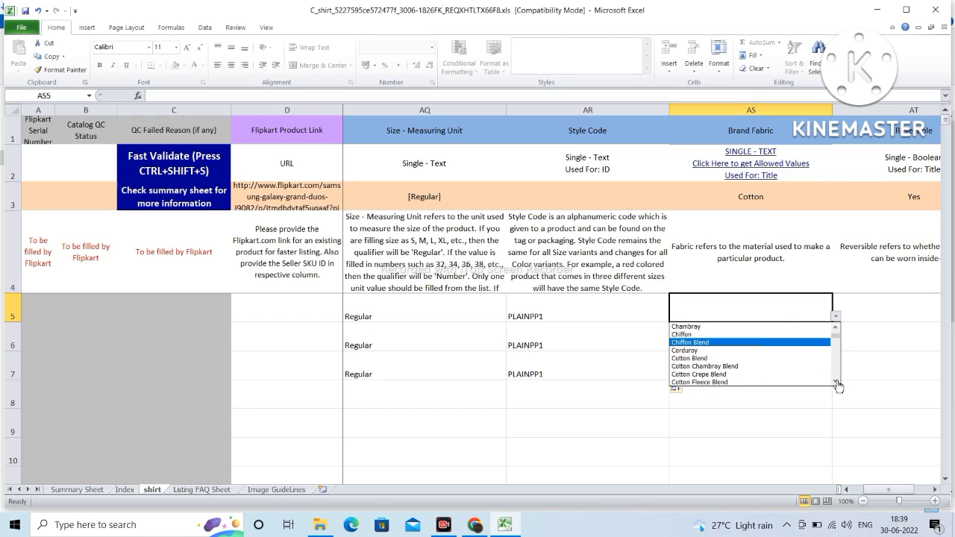
{"action": "left_click", "coordinate": [757, 359]}
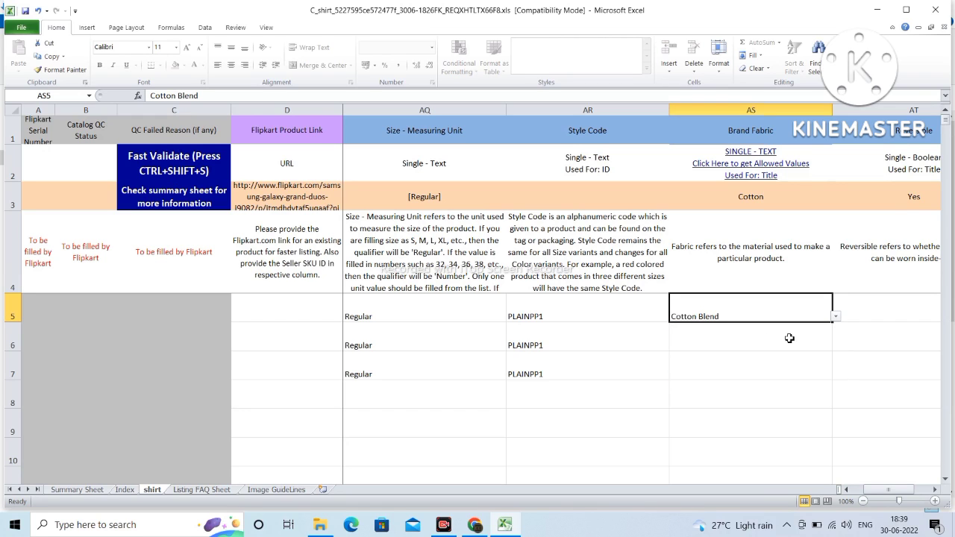
{"action": "left_click_drag", "start_coordinate": [833, 321], "coordinate": [825, 376]}
{"action": "left_click", "coordinate": [782, 395]}
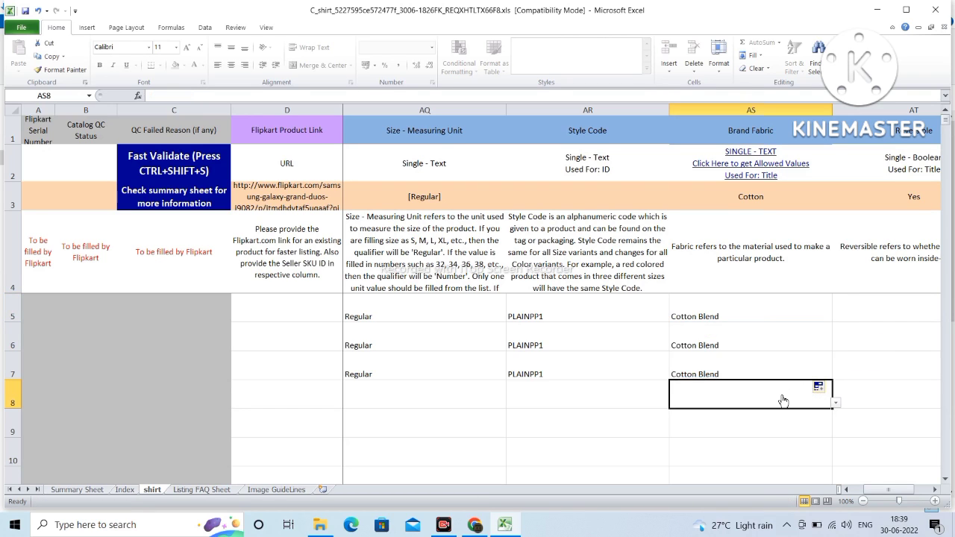
Step: Set Reversible to No in row 5 and copy it down to rows 6 and 7
{"action": "key", "text": "Right"}
{"action": "key", "text": "Right"}
{"action": "key", "text": "Left"}
{"action": "key", "text": "Up"}
{"action": "key", "text": "Up"}
{"action": "key", "text": "Up"}
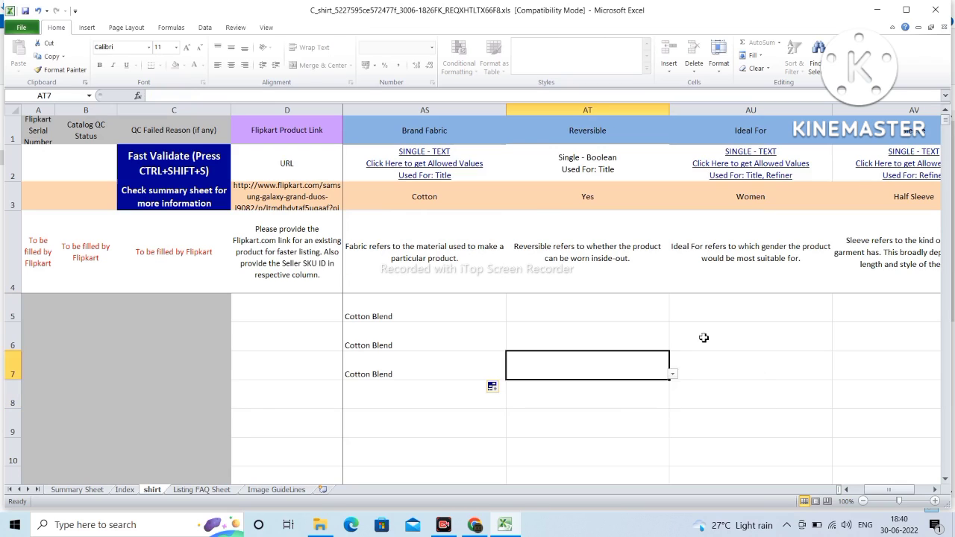
{"action": "key", "text": "alt+Down"}
{"action": "left_click", "coordinate": [593, 334]}
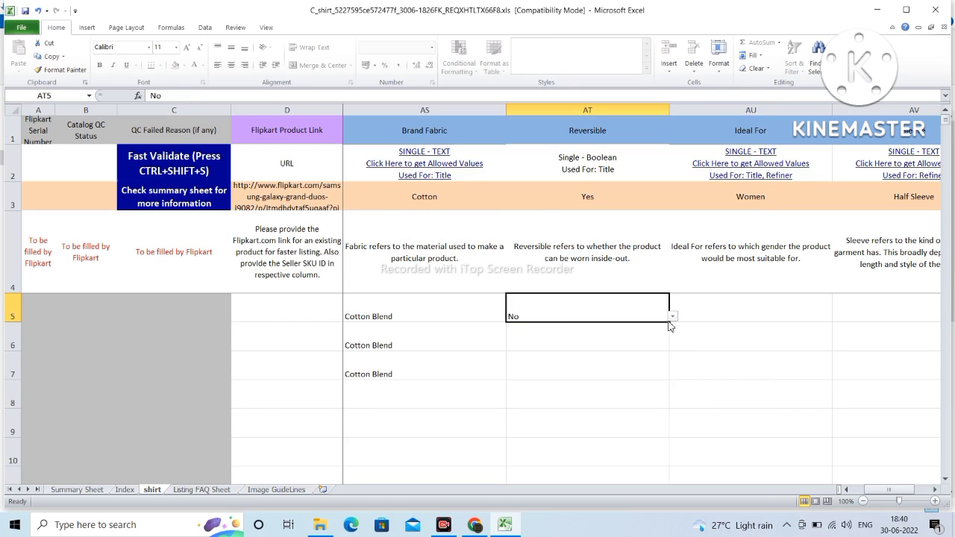
{"action": "left_click_drag", "start_coordinate": [669, 321], "coordinate": [655, 371]}
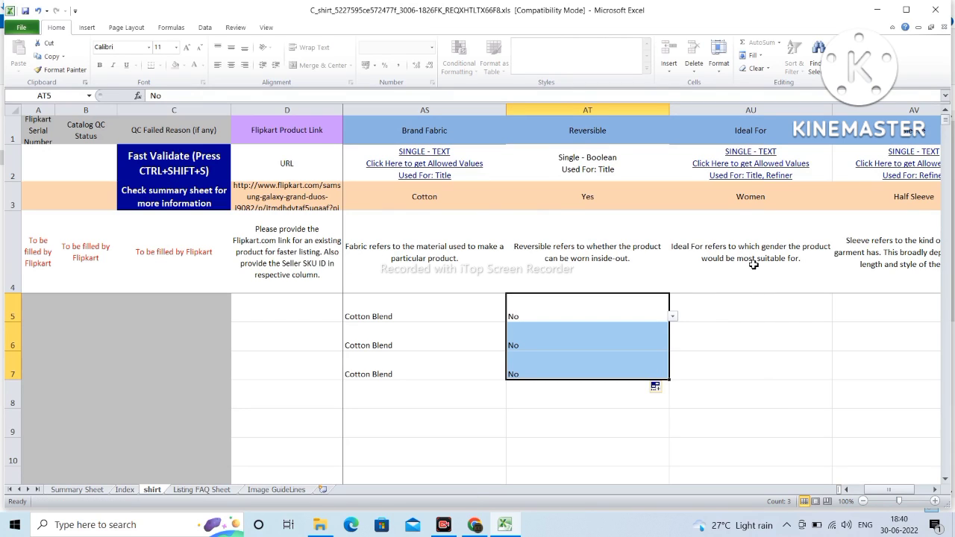
Step: Copy Men from the allowed Ideal For values into row 5 of the shirt sheet and fill it down to rows 6 and 7
{"action": "left_click", "coordinate": [770, 174]}
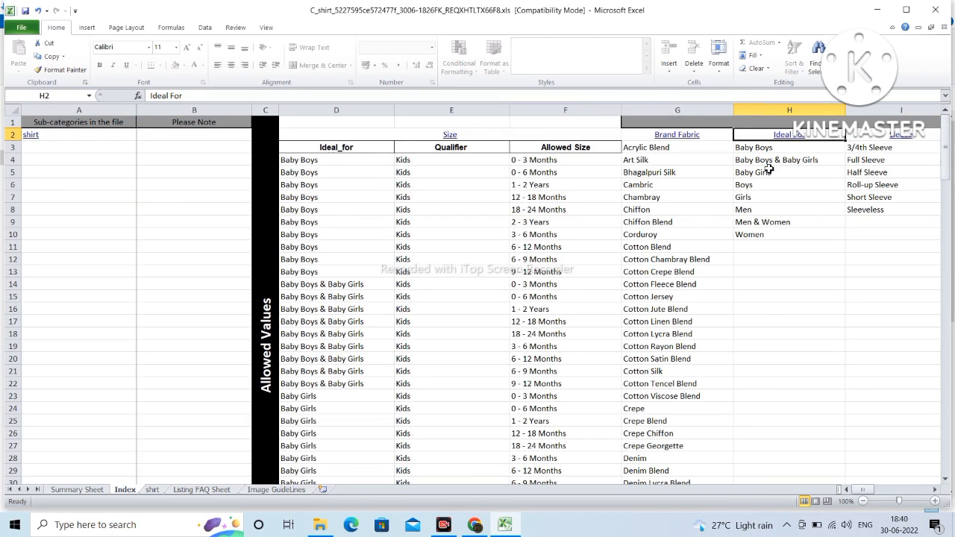
{"action": "left_click", "coordinate": [755, 211]}
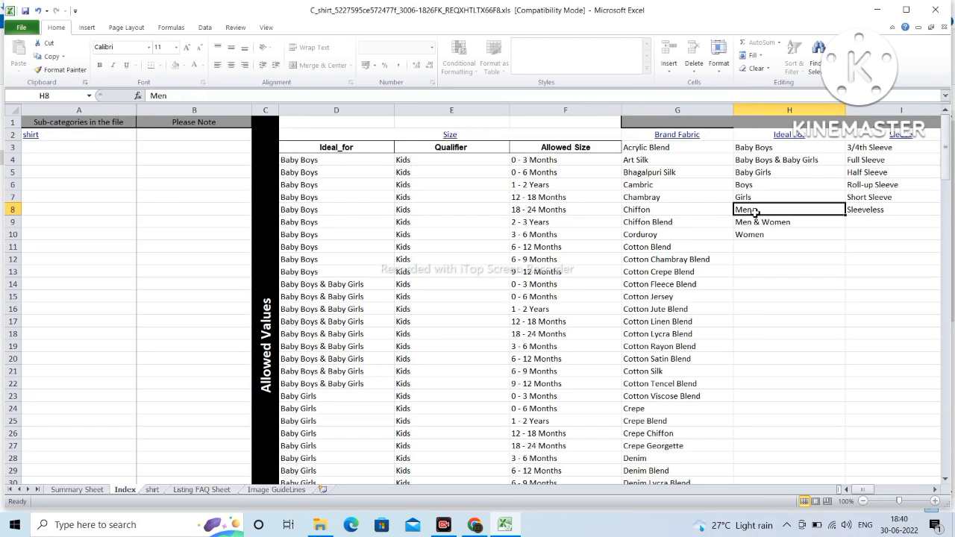
{"action": "right_click", "coordinate": [755, 209]}
{"action": "left_click", "coordinate": [776, 227]}
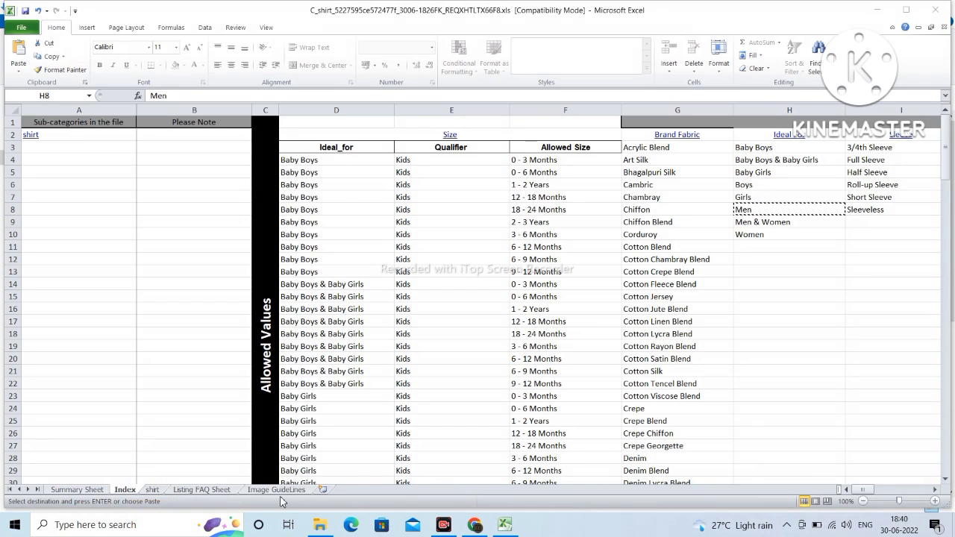
{"action": "left_click", "coordinate": [149, 493]}
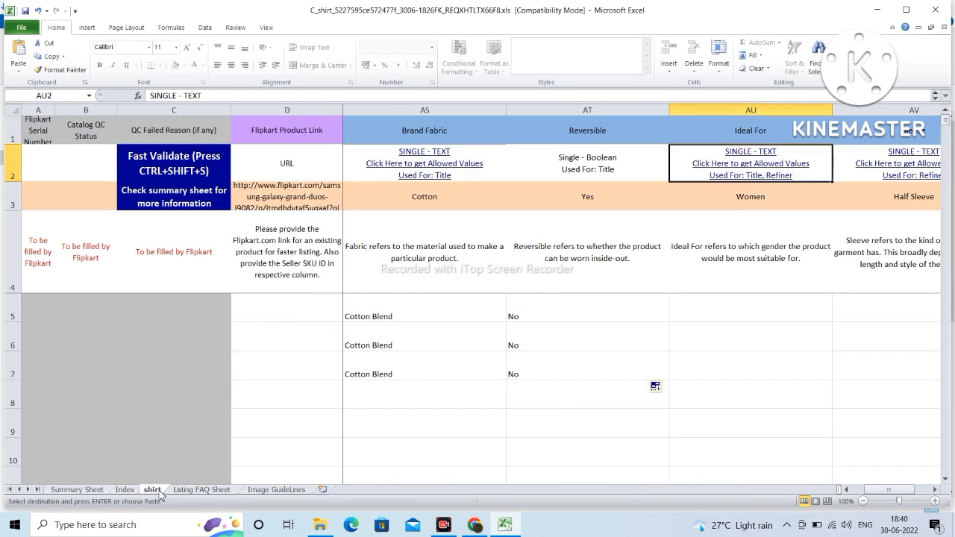
{"action": "right_click", "coordinate": [709, 318]}
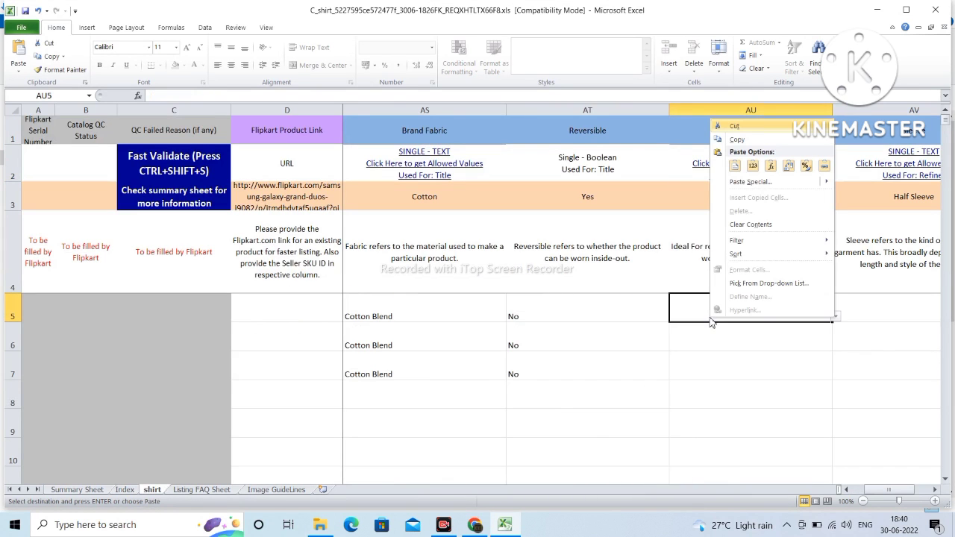
{"action": "left_click", "coordinate": [735, 166]}
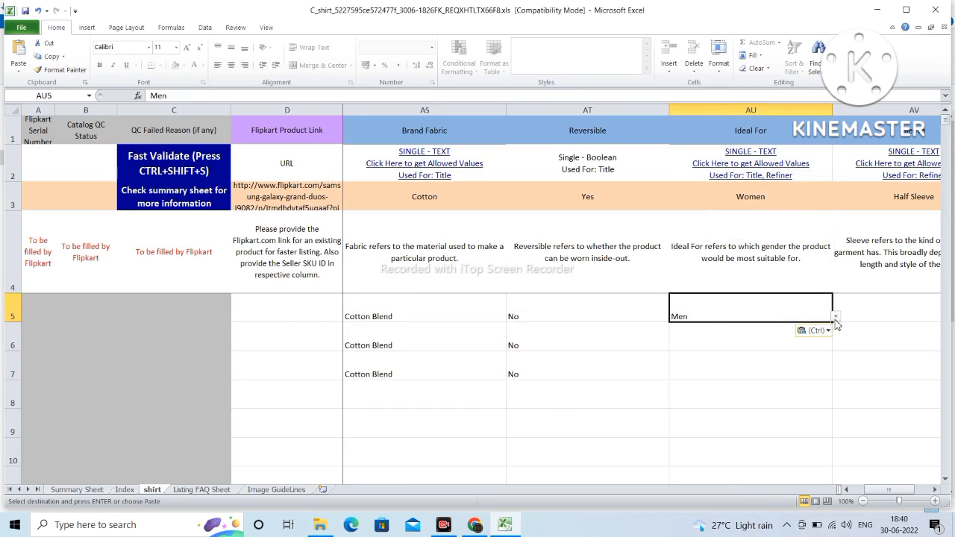
{"action": "left_click_drag", "start_coordinate": [833, 322], "coordinate": [828, 370]}
{"action": "left_click", "coordinate": [782, 395]}
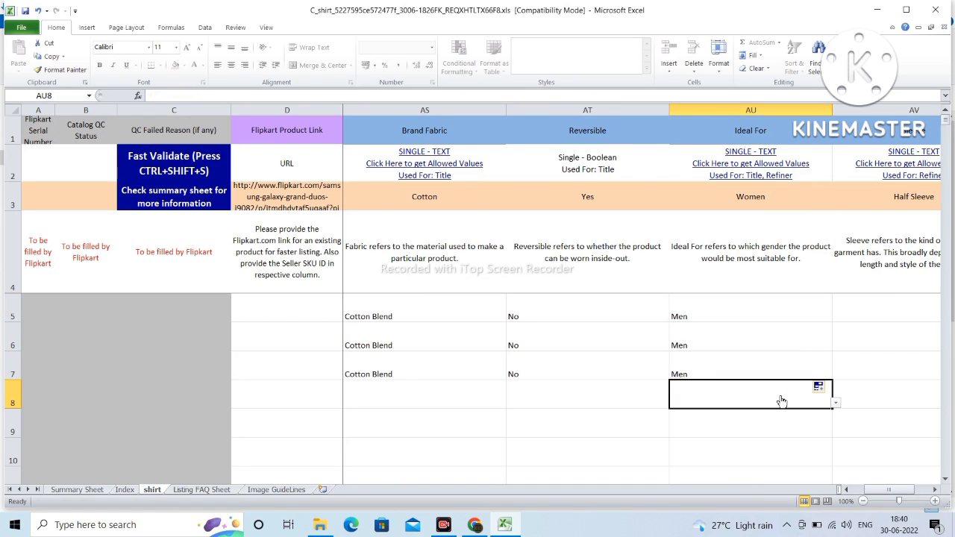
Step: Set Sleeve to Full Sleeve in row 5 and copy it down to rows 6 and 7
{"action": "key", "text": "Right"}
{"action": "key", "text": "Right"}
{"action": "left_click", "coordinate": [606, 316]}
{"action": "left_click", "coordinate": [672, 317]}
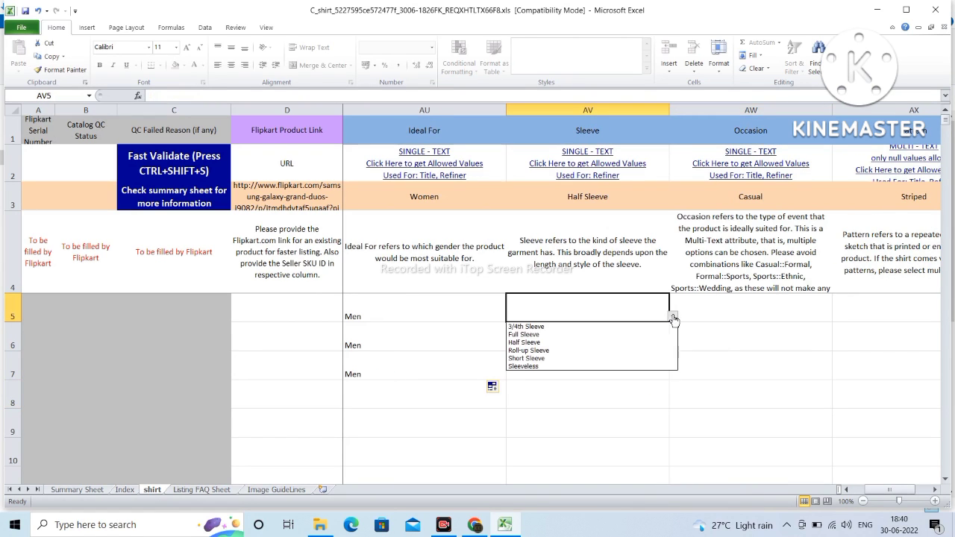
{"action": "left_click", "coordinate": [590, 329]}
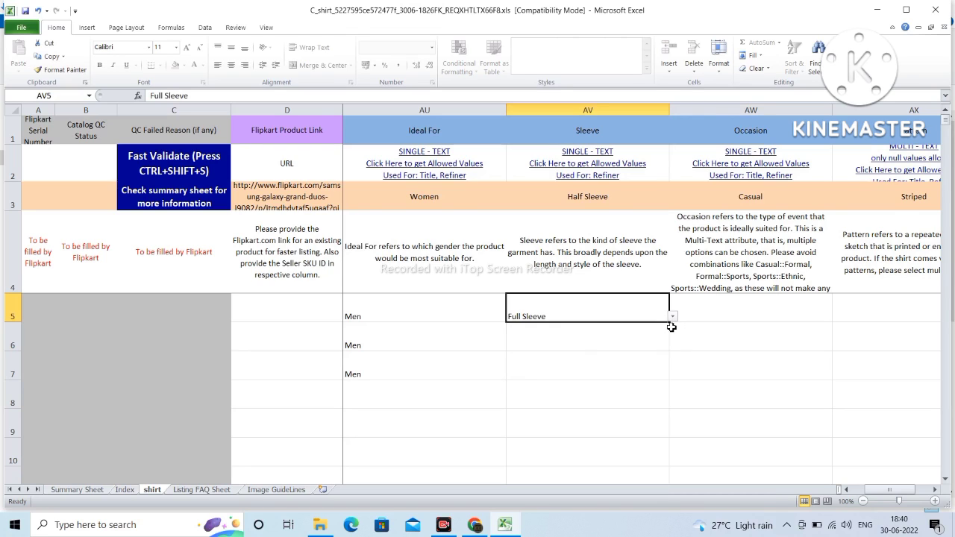
{"action": "left_click_drag", "start_coordinate": [671, 324], "coordinate": [649, 372]}
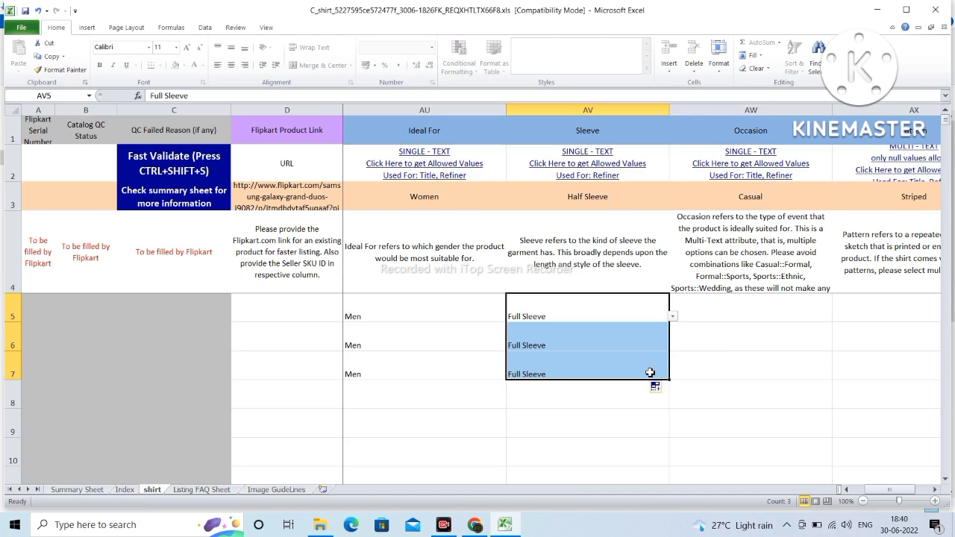
Step: Set Occasion to Formal in row 5 and copy it down to rows 6 and 7
{"action": "left_click", "coordinate": [721, 314]}
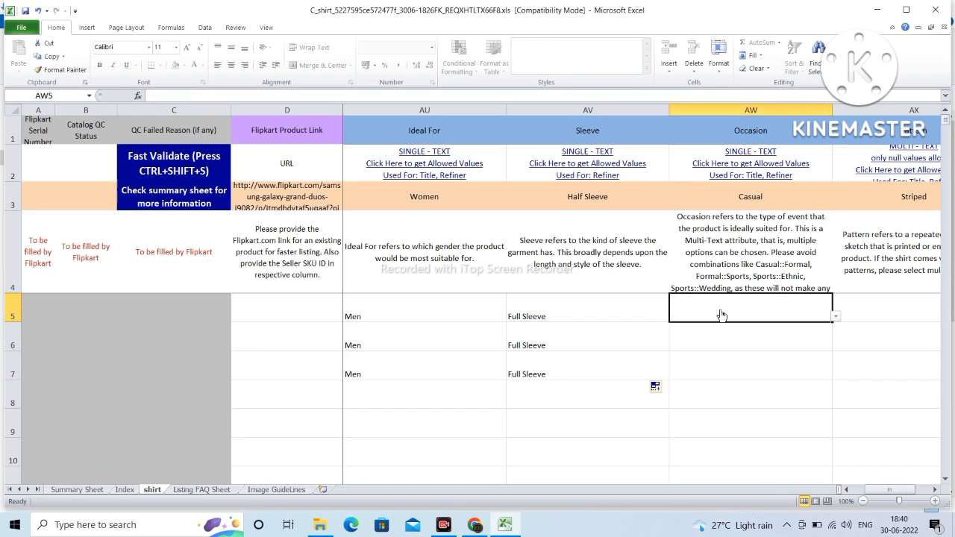
{"action": "scroll", "coordinate": [721, 315], "scroll_direction": "right", "scroll_amount": 1}
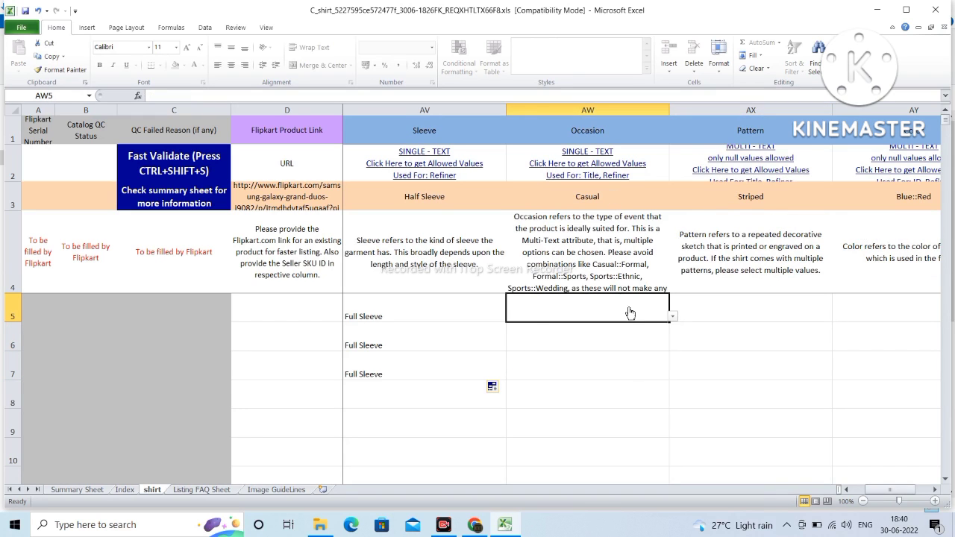
{"action": "key", "text": "alt+Down"}
{"action": "left_click", "coordinate": [595, 334]}
{"action": "key", "text": "alt+Down"}
{"action": "left_click", "coordinate": [561, 351]}
{"action": "key", "text": "alt+Down"}
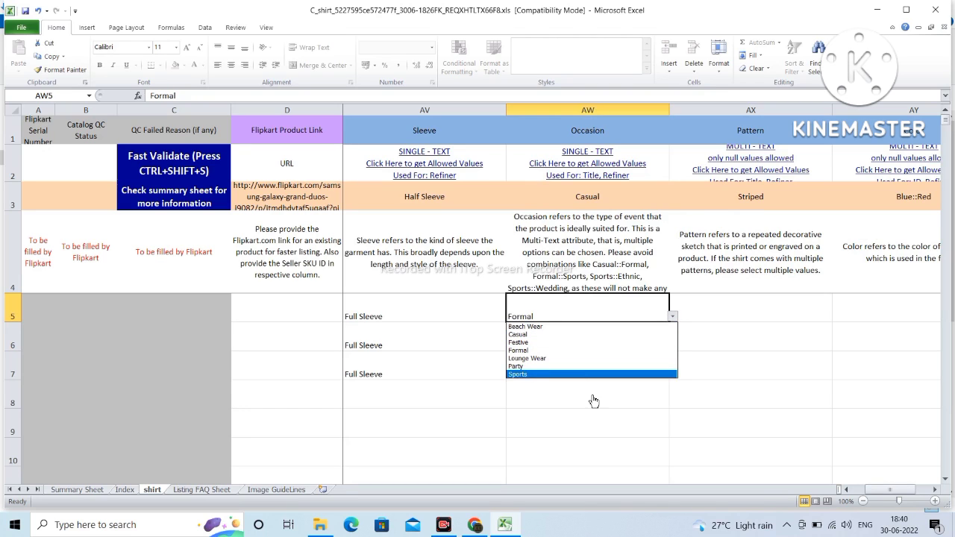
{"action": "key", "text": "Escape"}
{"action": "left_click_drag", "start_coordinate": [669, 323], "coordinate": [657, 377]}
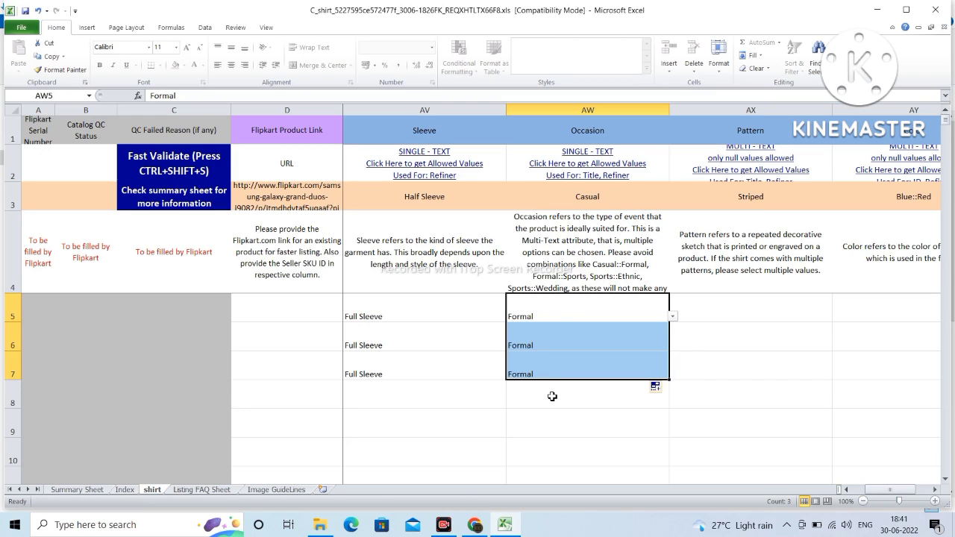
Step: Look up the allowed Pattern values on the Index sheet and copy Solid
{"action": "left_click", "coordinate": [727, 317]}
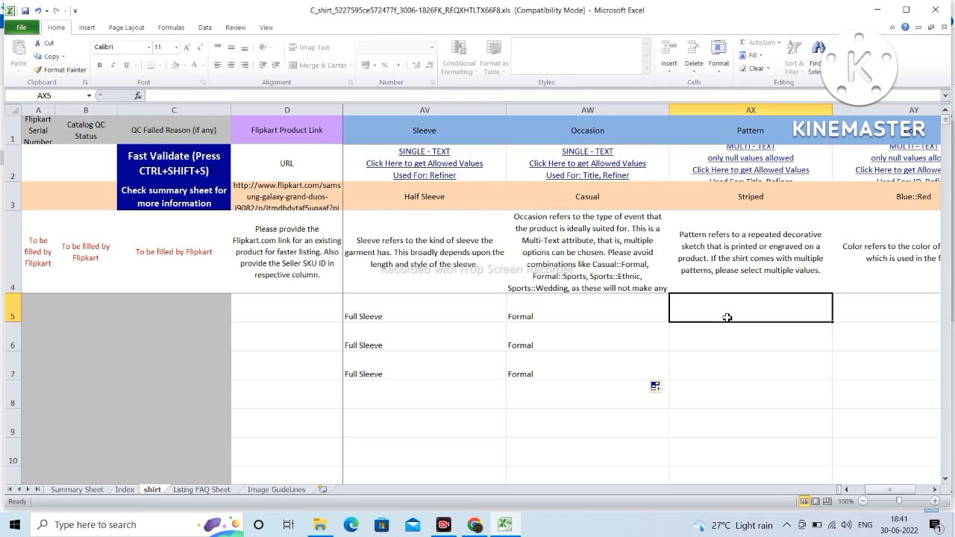
{"action": "key", "text": "Right"}
{"action": "left_click", "coordinate": [640, 309]}
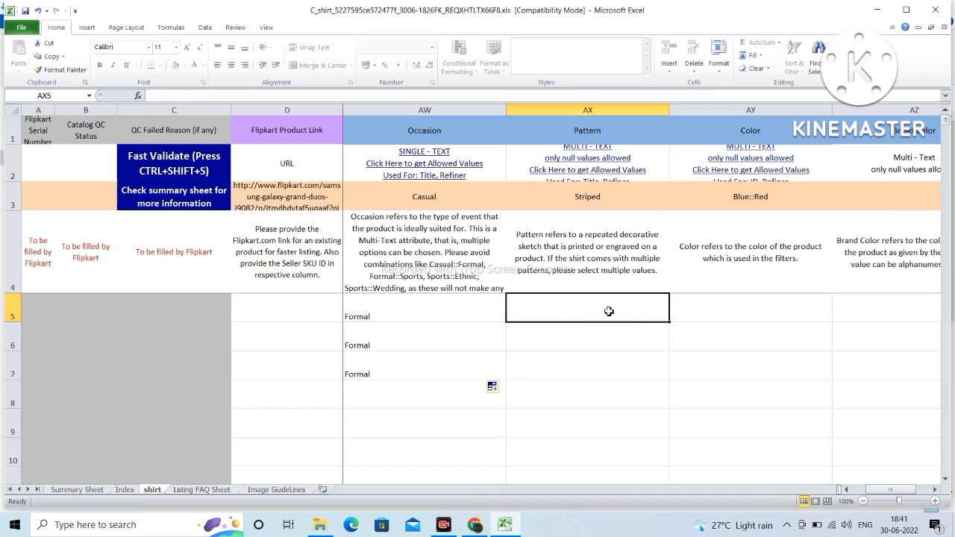
{"action": "left_click", "coordinate": [586, 168]}
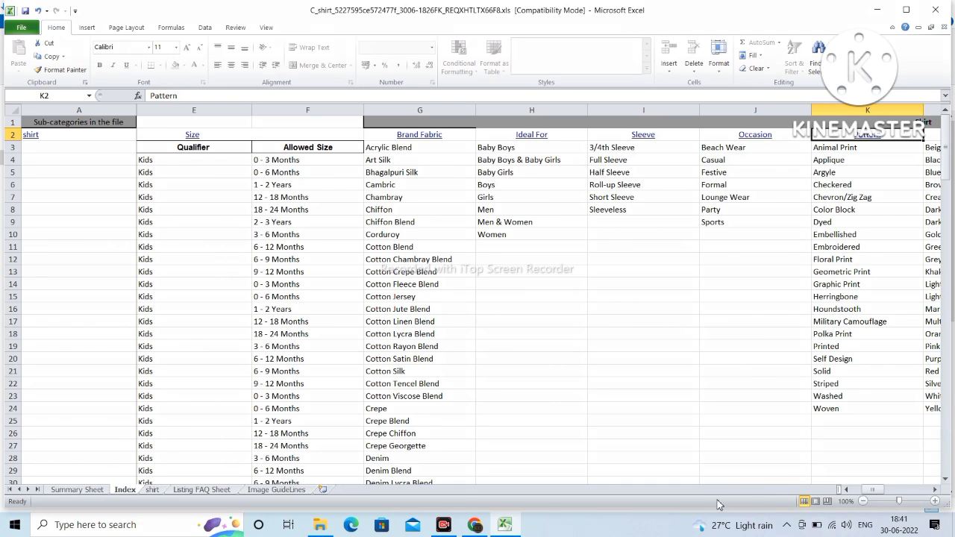
{"action": "mouse_move", "coordinate": [817, 109]}
{"action": "left_mouse_down"}
{"action": "mouse_move", "coordinate": [823, 335]}
{"action": "mouse_move", "coordinate": [914, 431]}
{"action": "left_mouse_up"}
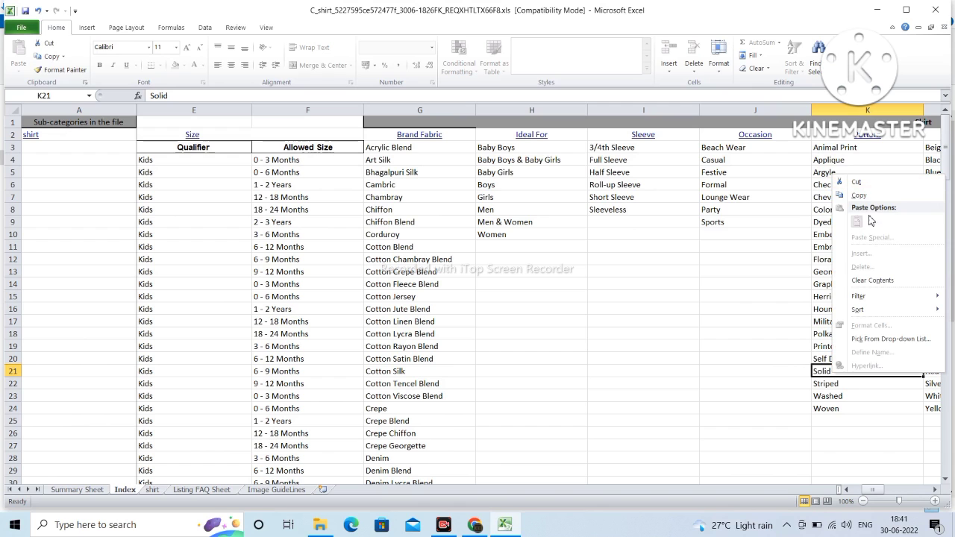
{"action": "left_click", "coordinate": [858, 195]}
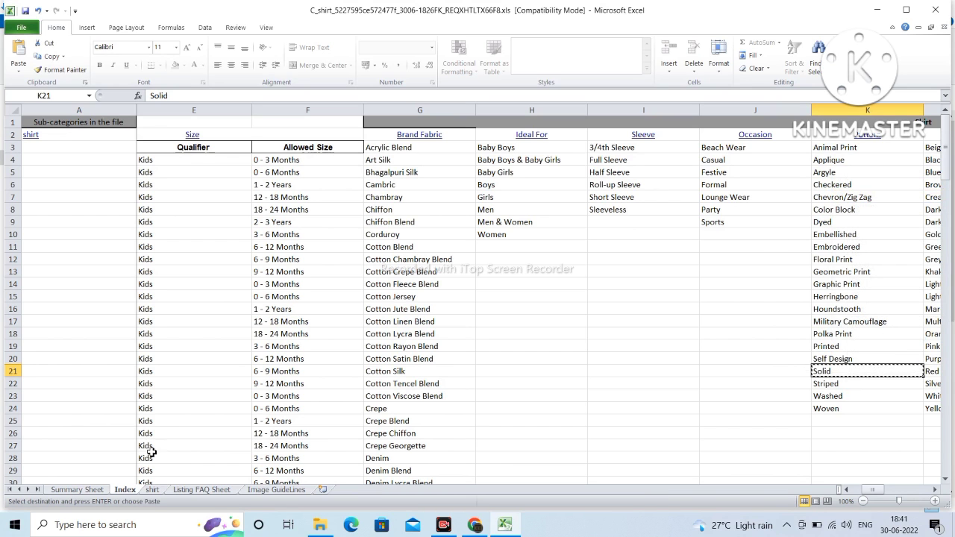
Step: Paste the copied value Solid into the shirt sheet's Pattern column for rows 5, 6 and 7
{"action": "left_click", "coordinate": [152, 490]}
{"action": "right_click", "coordinate": [552, 311]}
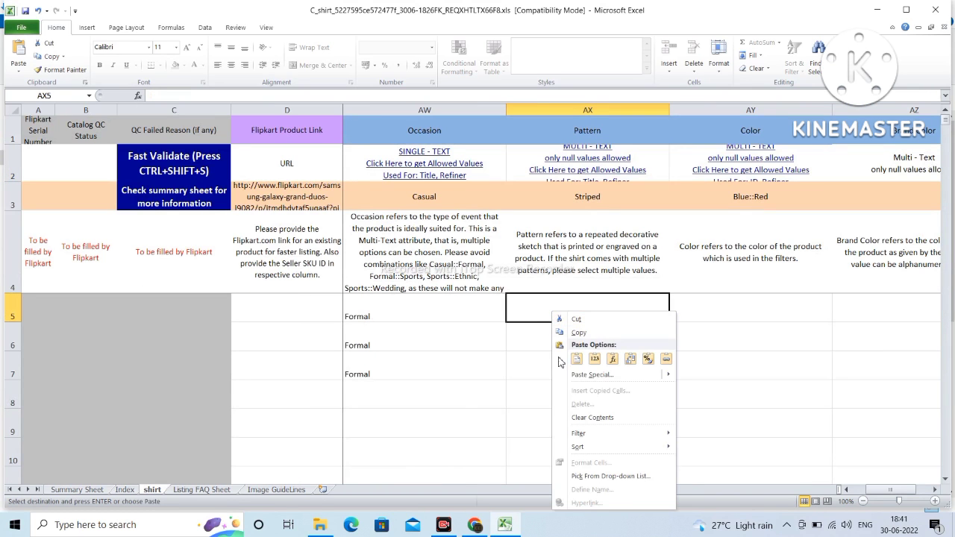
{"action": "left_click", "coordinate": [572, 357]}
{"action": "right_click", "coordinate": [543, 340]}
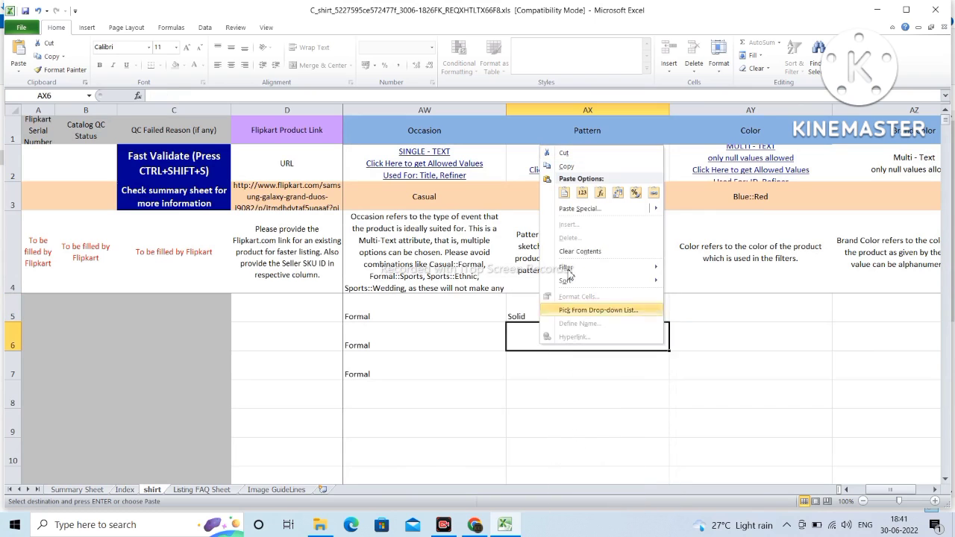
{"action": "left_click", "coordinate": [565, 193]}
{"action": "right_click", "coordinate": [534, 363]}
{"action": "left_click", "coordinate": [556, 214]}
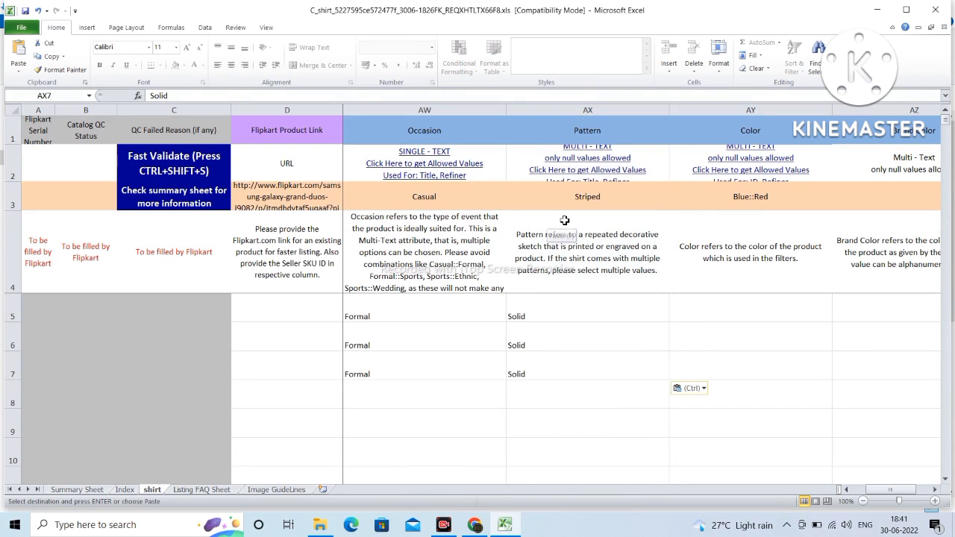
Step: Copy Red from the allowed Color values on the Index sheet into the Color cell of row 5
{"action": "left_click", "coordinate": [723, 316]}
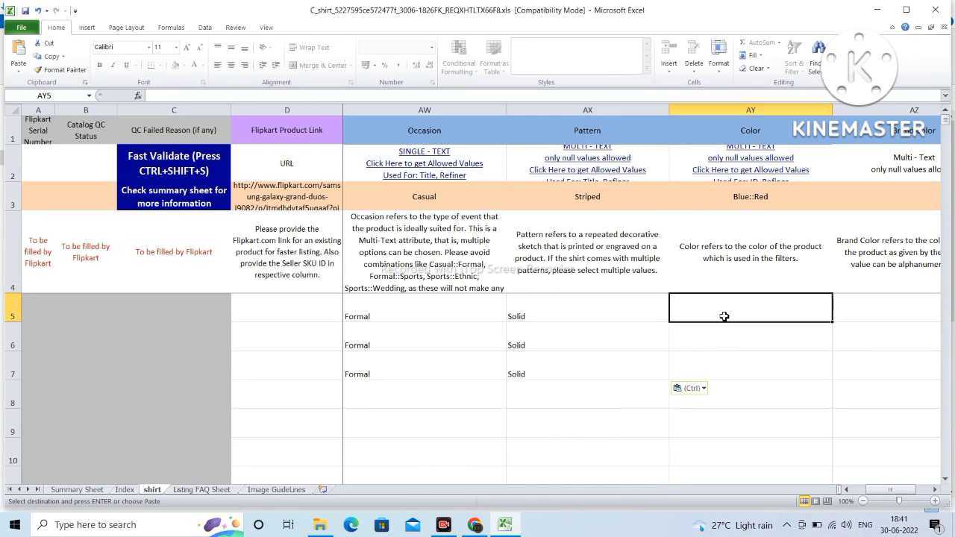
{"action": "left_click", "coordinate": [746, 167]}
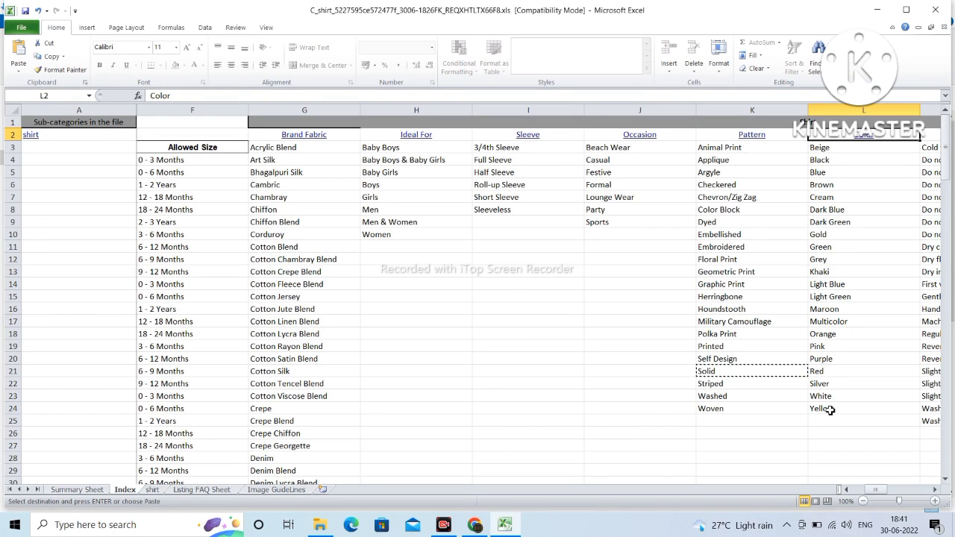
{"action": "right_click", "coordinate": [830, 375]}
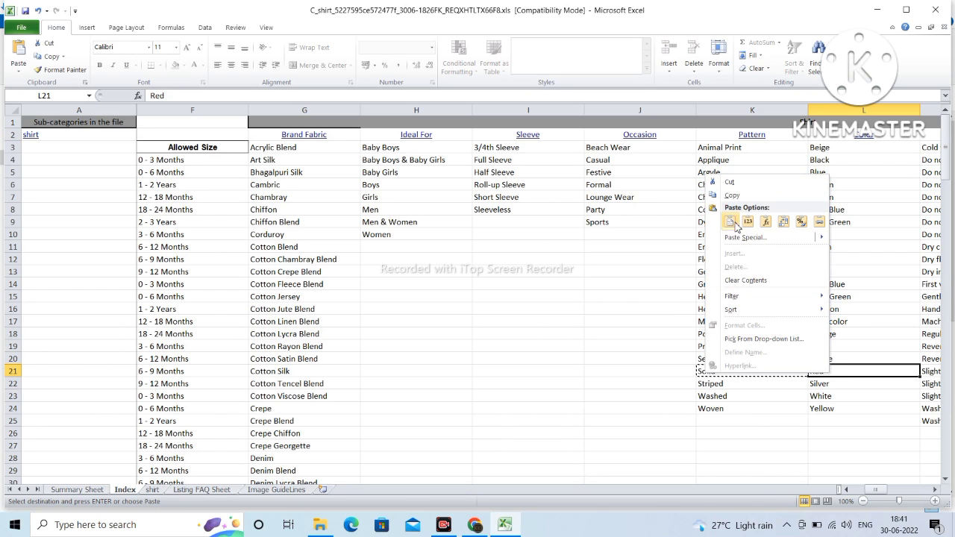
{"action": "left_click", "coordinate": [734, 197]}
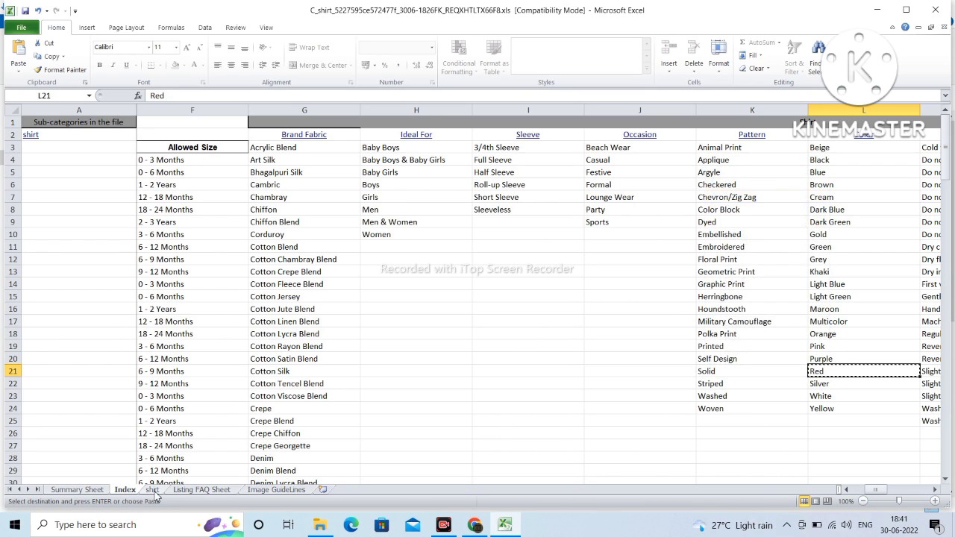
{"action": "left_click", "coordinate": [153, 491]}
{"action": "right_click", "coordinate": [721, 305]}
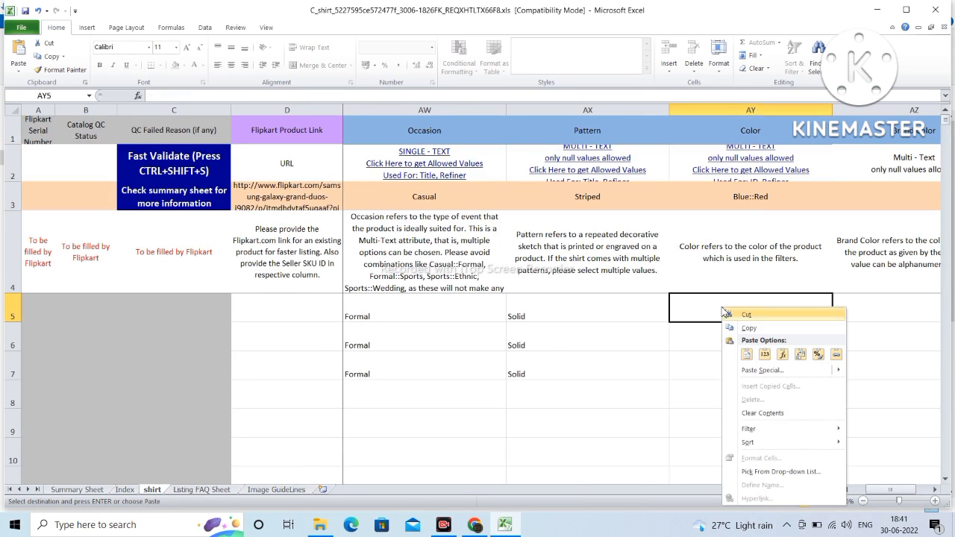
{"action": "left_click", "coordinate": [746, 354]}
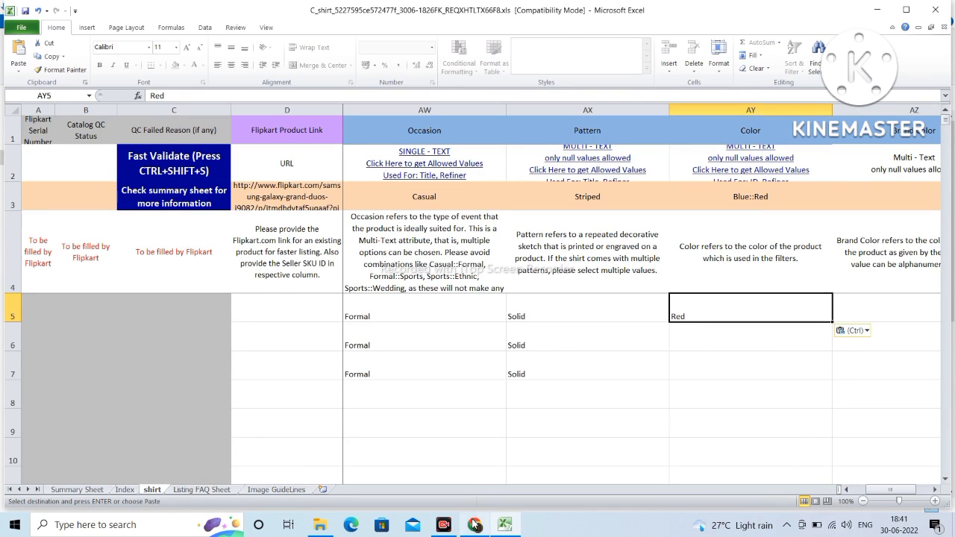
Step: Examine the shirt colours in the photos of the Desktop folder kc copy in File Explorer and return to row 6's Color cell in Excel
{"action": "left_click", "coordinate": [697, 345]}
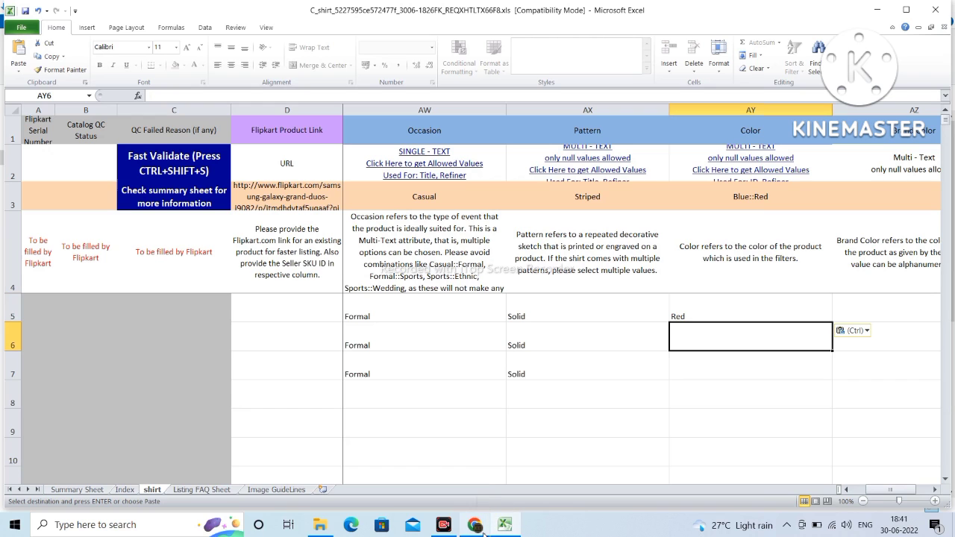
{"action": "left_click", "coordinate": [318, 526]}
{"action": "left_click", "coordinate": [37, 143]}
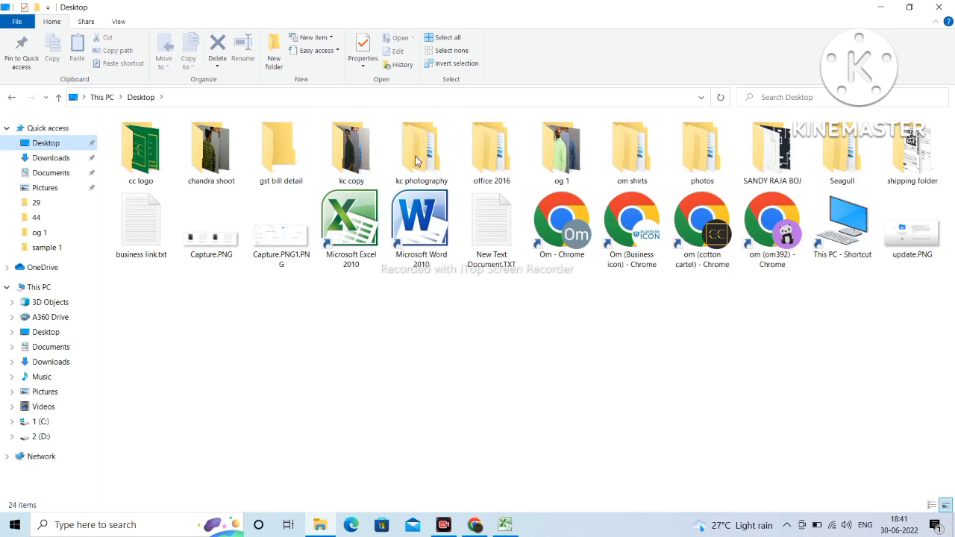
{"action": "double_click", "coordinate": [353, 172]}
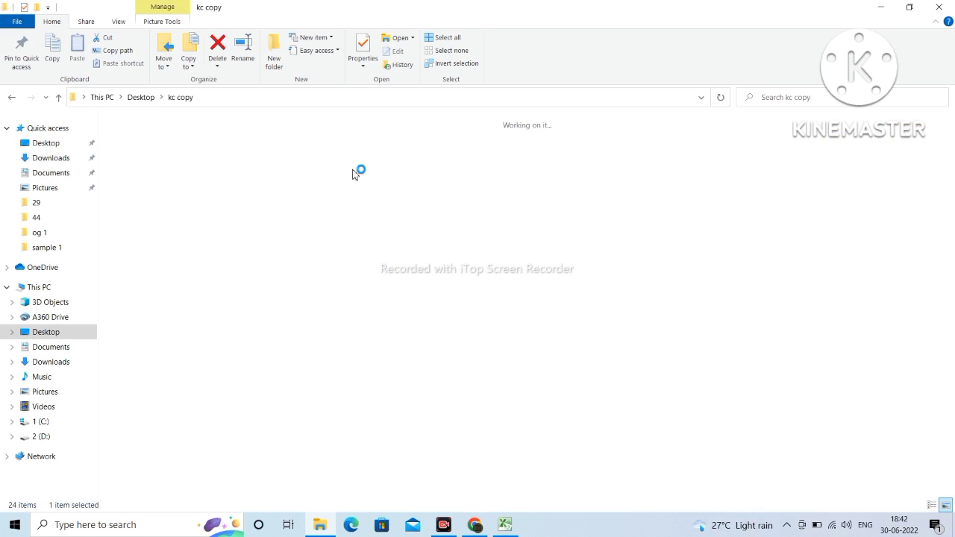
{"action": "scroll", "coordinate": [422, 239], "scroll_direction": "down", "scroll_amount": 10}
{"action": "scroll", "coordinate": [422, 238], "scroll_direction": "down", "scroll_amount": 5}
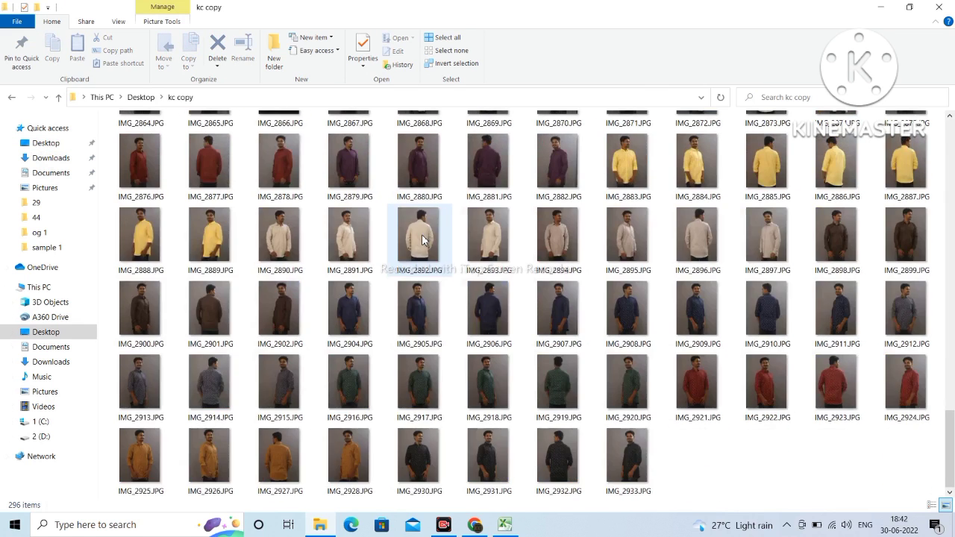
{"action": "key", "text": "alt+Tab"}
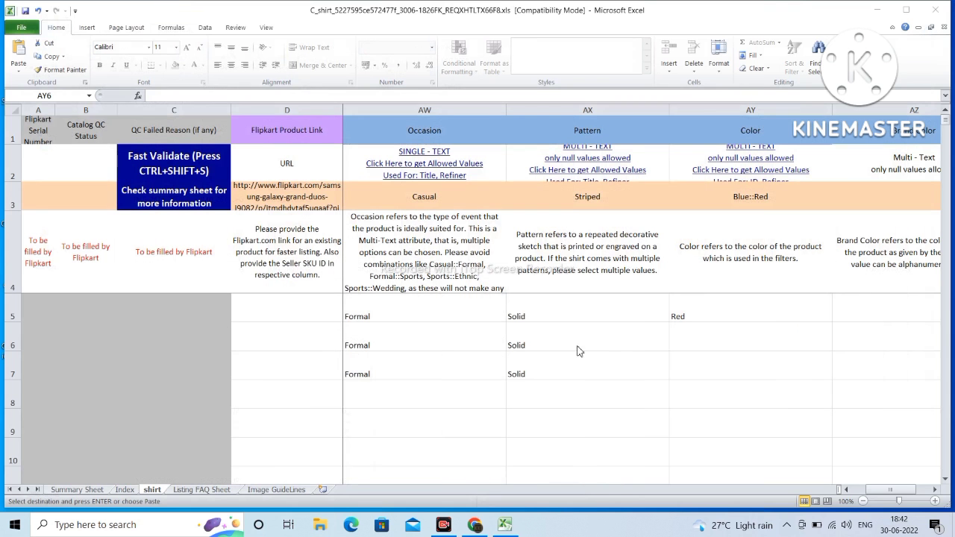
{"action": "left_click", "coordinate": [728, 336]}
{"action": "key", "text": "ctrl+v"}
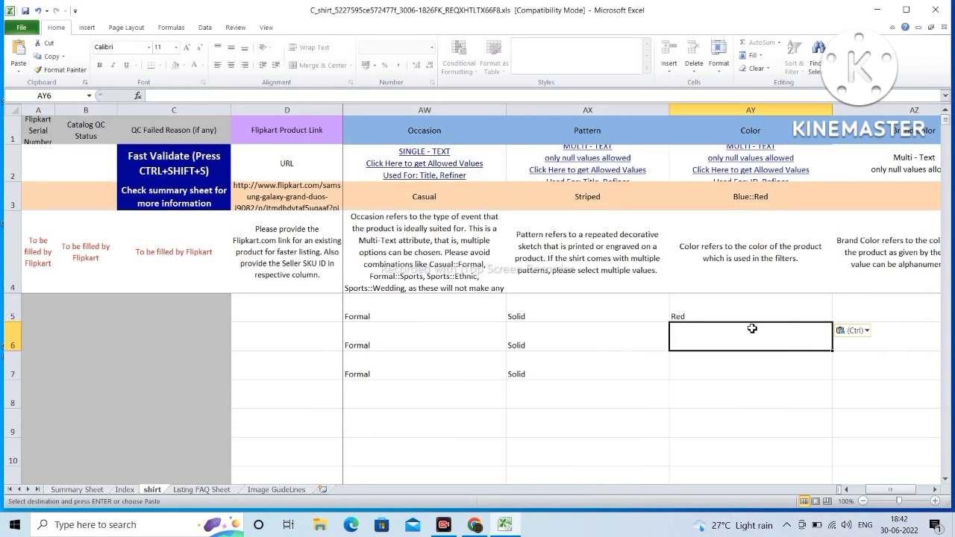
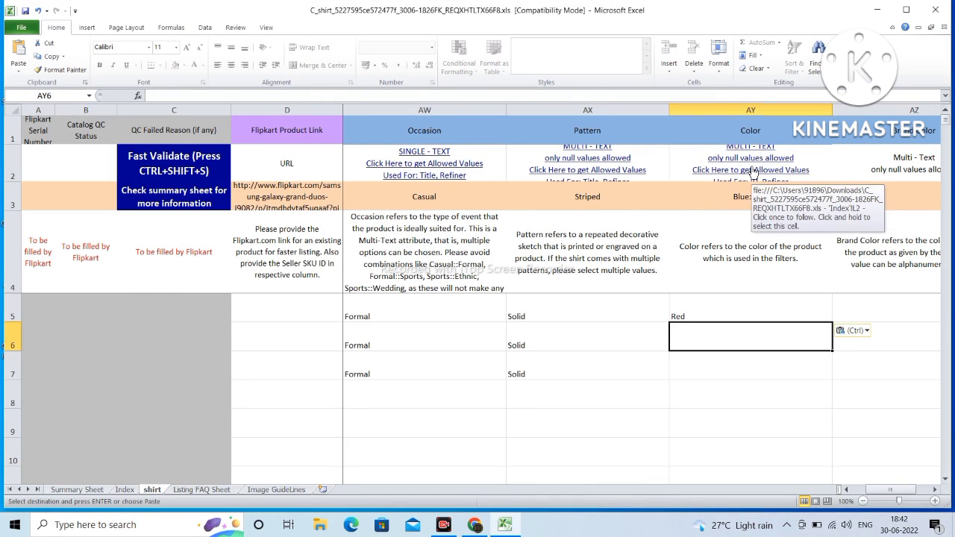
Step: Copy Cream from the allowed Color values on the Index sheet into the shirt sheet's Color cells of rows 6 and 7
{"action": "left_click", "coordinate": [753, 169]}
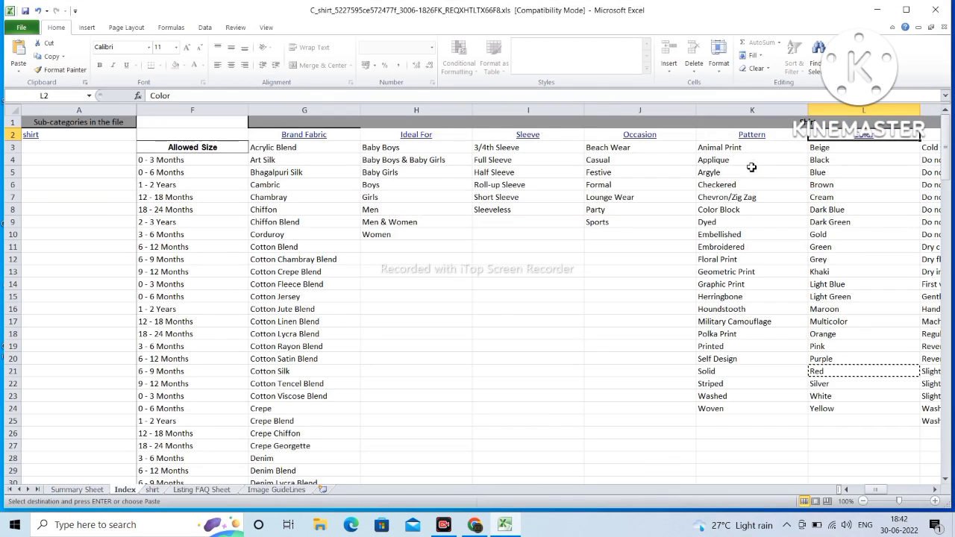
{"action": "right_click", "coordinate": [828, 199]}
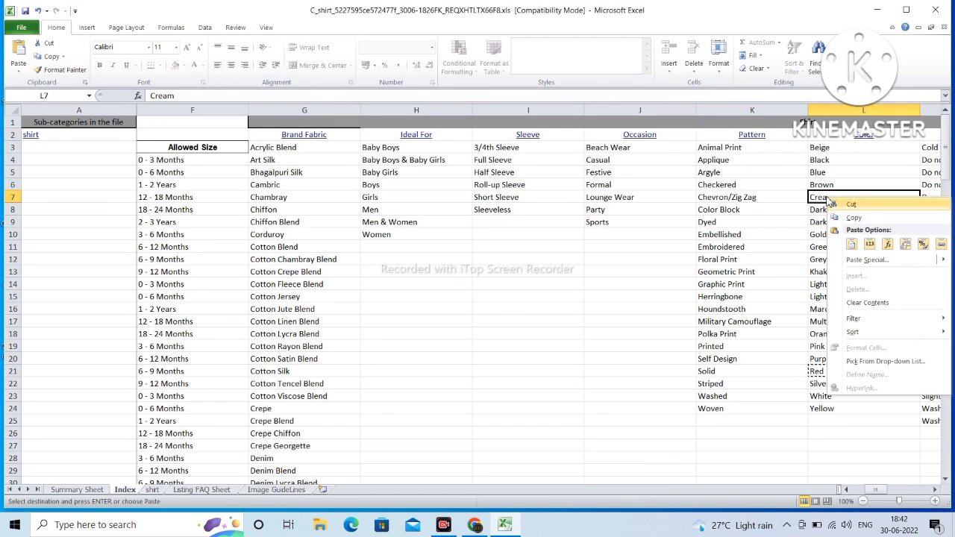
{"action": "left_click", "coordinate": [853, 217]}
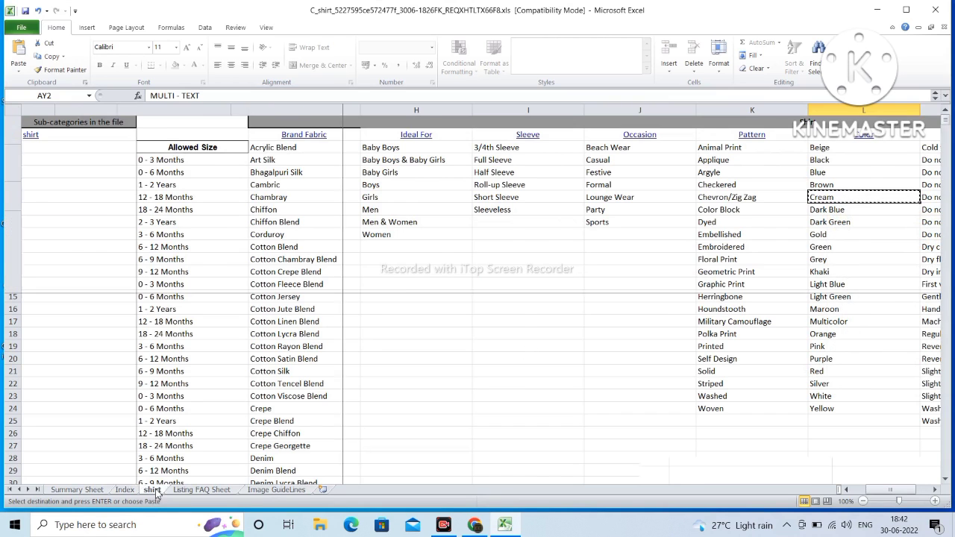
{"action": "left_click", "coordinate": [152, 489]}
{"action": "left_click", "coordinate": [742, 337]}
{"action": "right_click", "coordinate": [742, 337]}
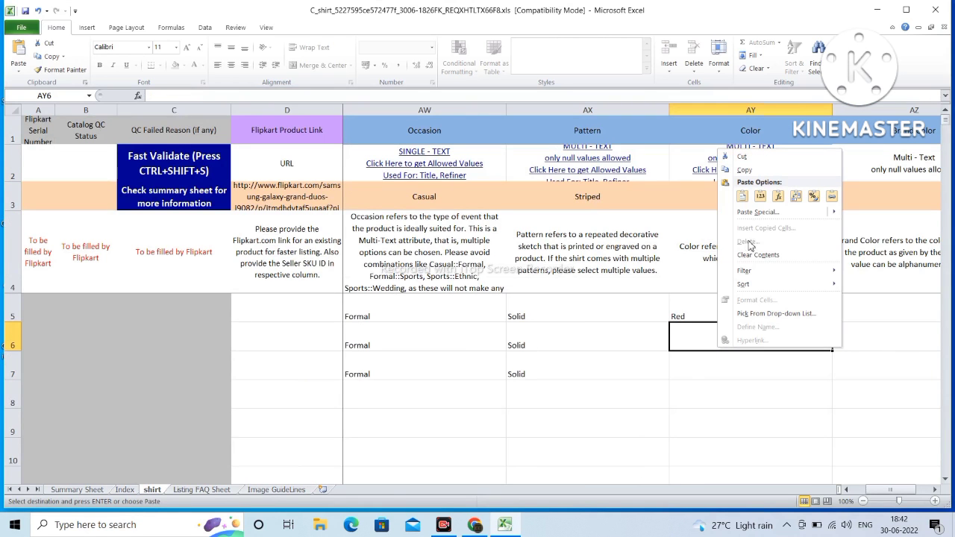
{"action": "left_click", "coordinate": [743, 196]}
{"action": "right_click", "coordinate": [699, 373]}
{"action": "left_click", "coordinate": [724, 223]}
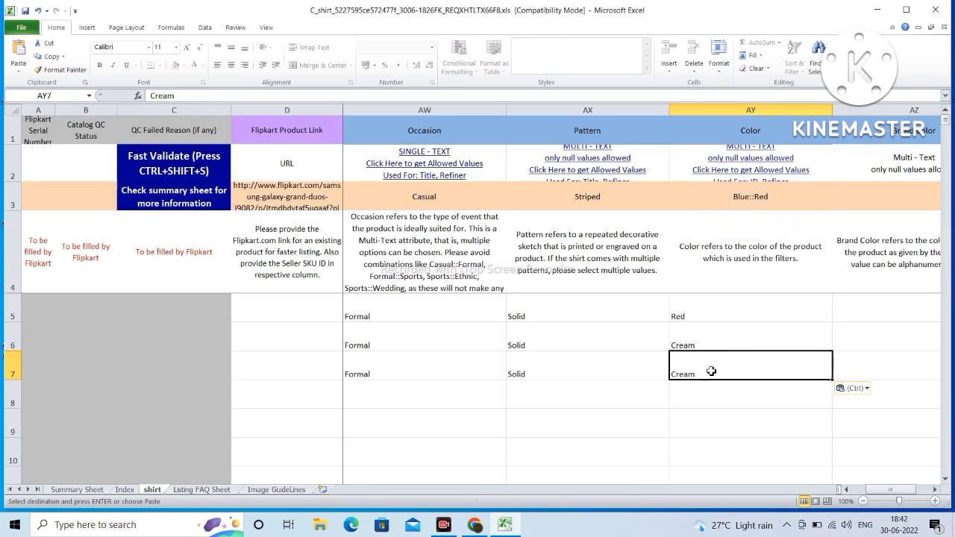
Step: Paste the copied value Cream into the Brand Color cells of rows 7 and 6
{"action": "key", "text": "Right"}
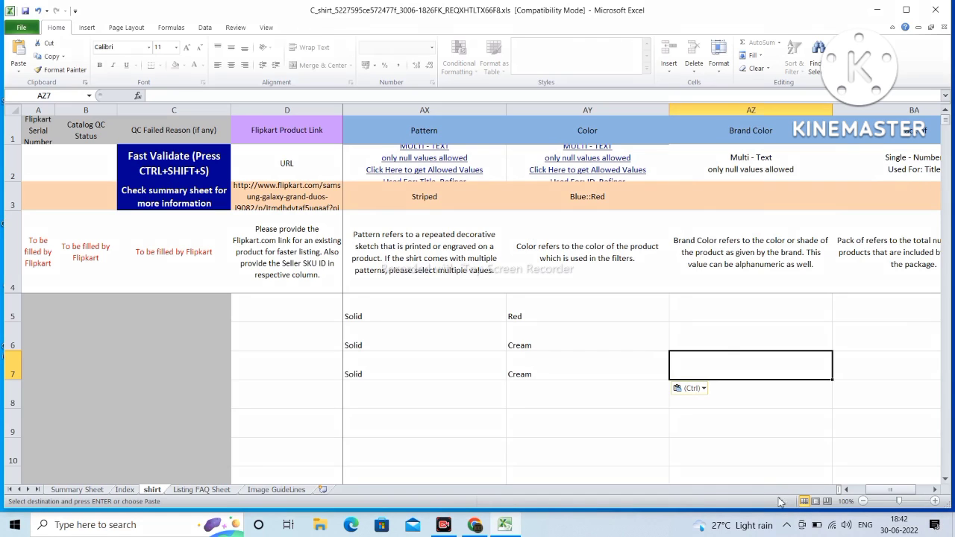
{"action": "left_click_drag", "start_coordinate": [512, 132], "coordinate": [663, 194]}
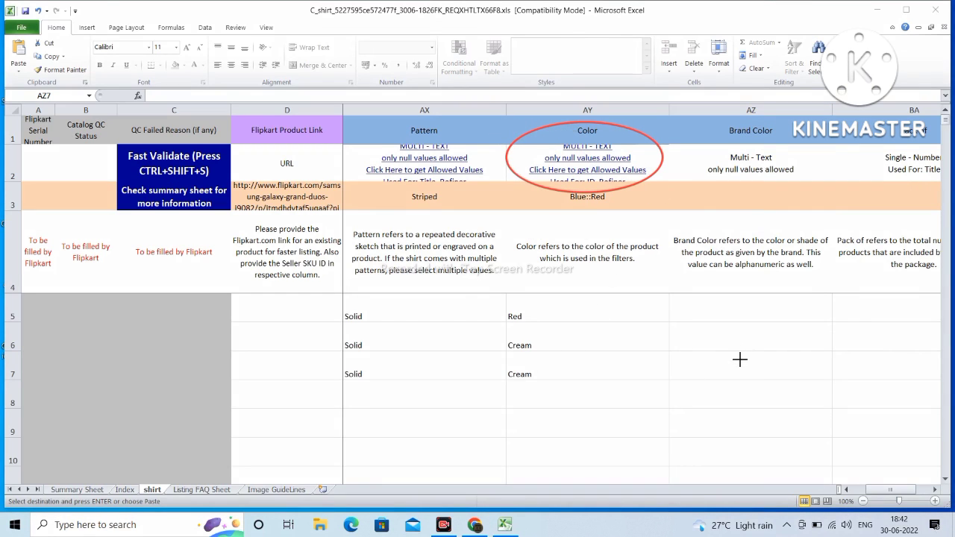
{"action": "key", "text": "Escape"}
{"action": "left_click", "coordinate": [714, 370]}
{"action": "right_click", "coordinate": [722, 370]}
{"action": "left_click", "coordinate": [747, 220]}
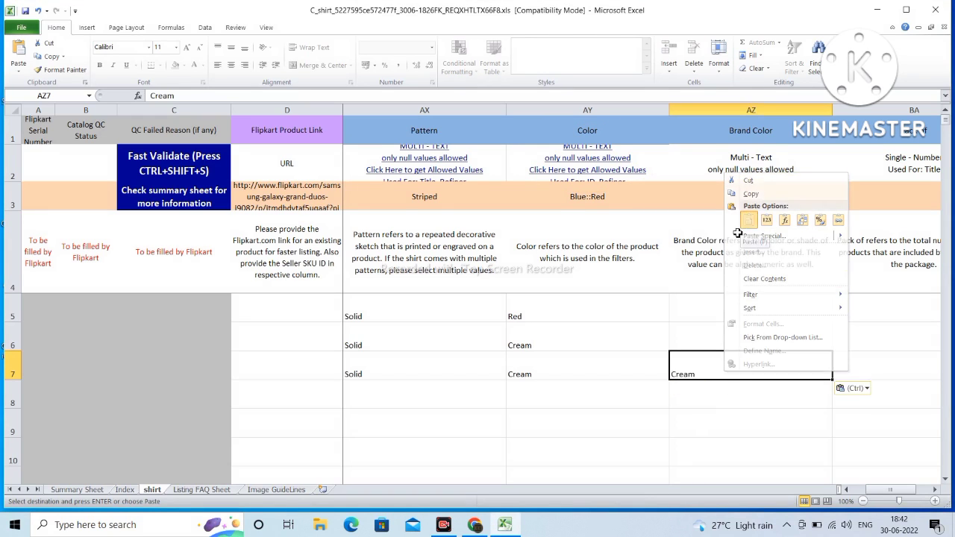
{"action": "right_click", "coordinate": [708, 338]}
{"action": "left_click", "coordinate": [732, 186]}
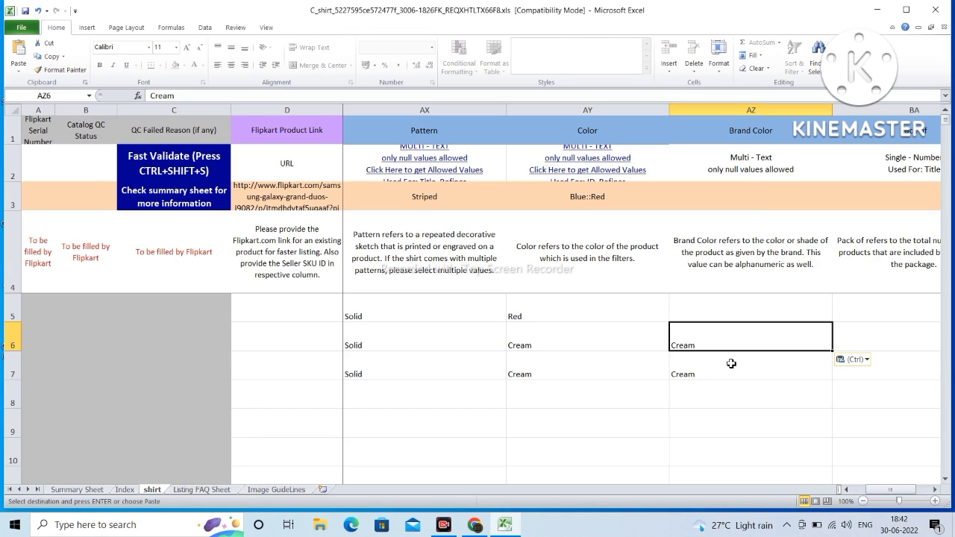
Step: Copy Red from the allowed Color values on the Index sheet into the Brand Color cell of row 5
{"action": "right_click", "coordinate": [698, 315]}
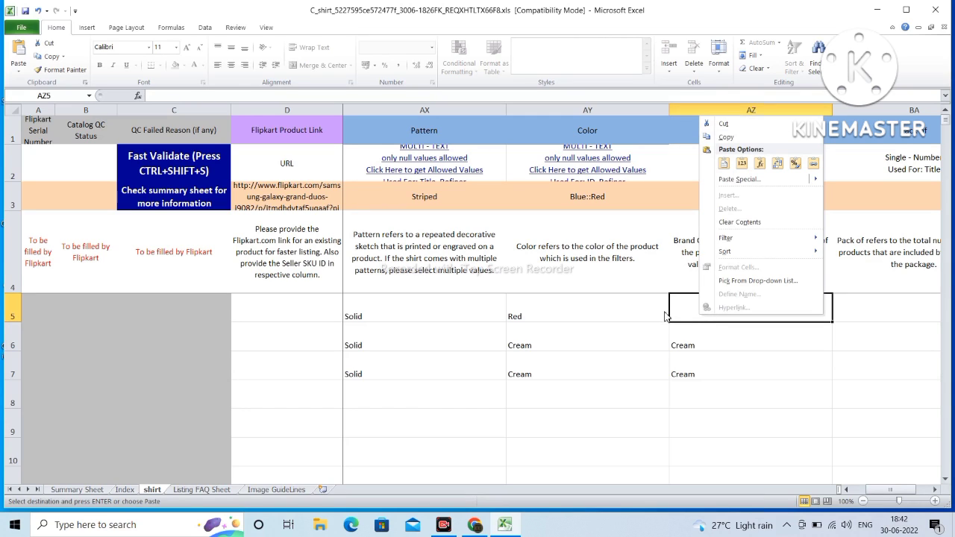
{"action": "left_click", "coordinate": [588, 161]}
{"action": "left_click", "coordinate": [602, 164]}
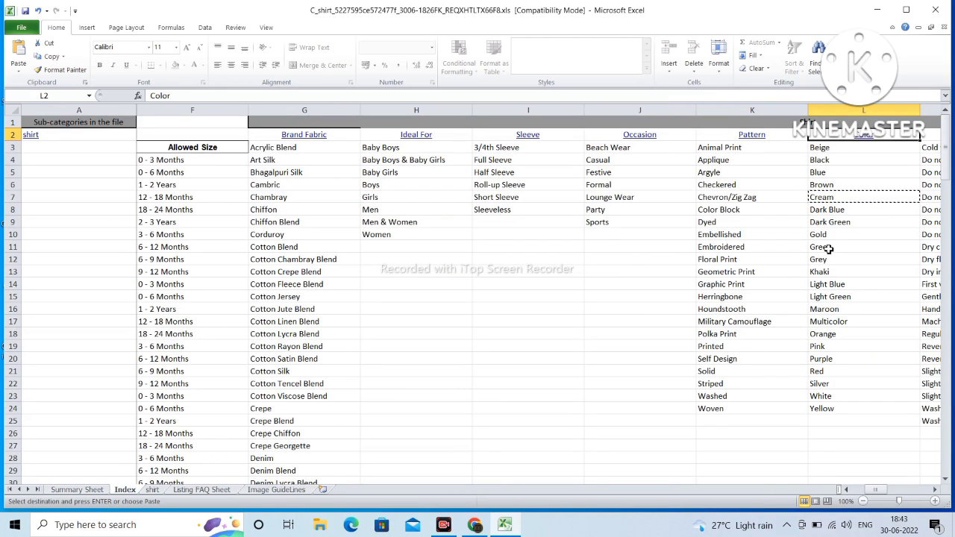
{"action": "right_click", "coordinate": [821, 373]}
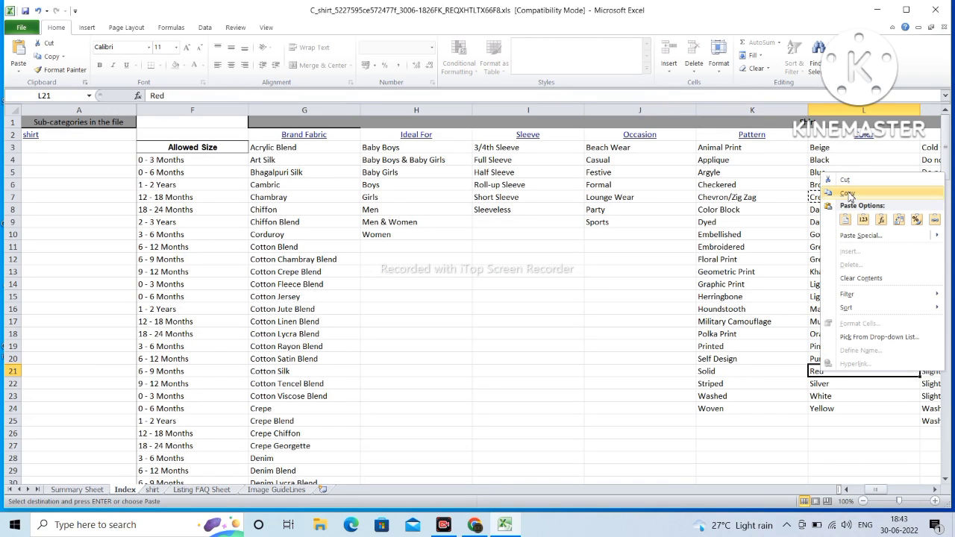
{"action": "left_click", "coordinate": [847, 194]}
{"action": "left_click", "coordinate": [152, 490]}
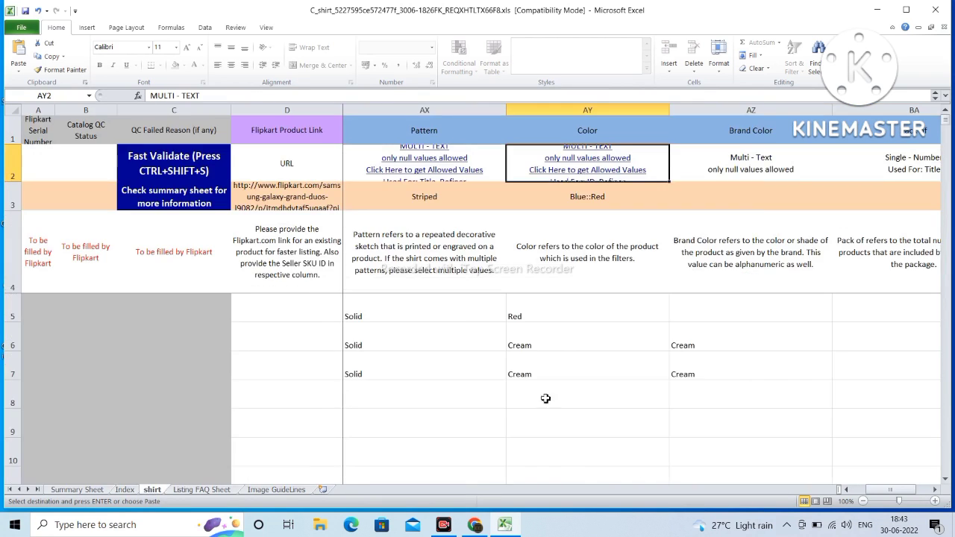
{"action": "right_click", "coordinate": [703, 310]}
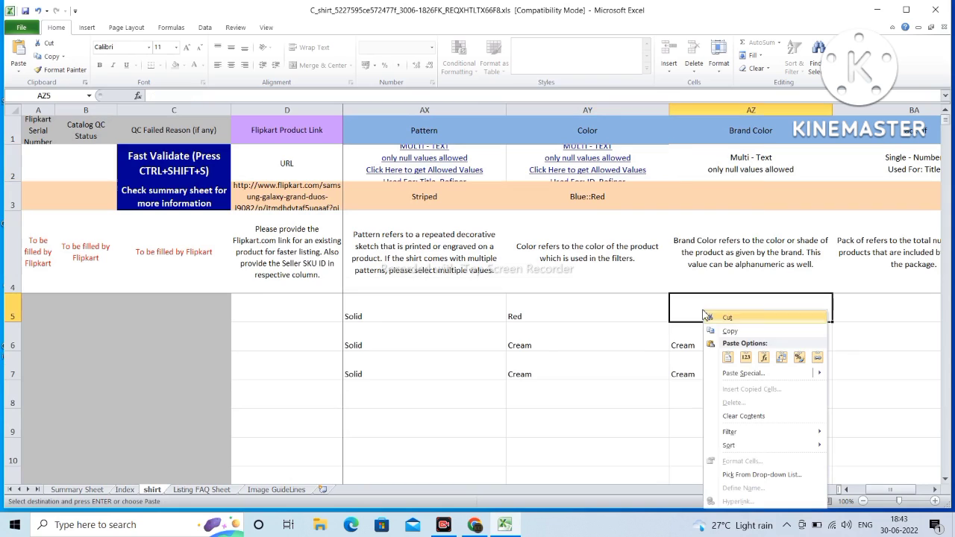
{"action": "left_click", "coordinate": [727, 359]}
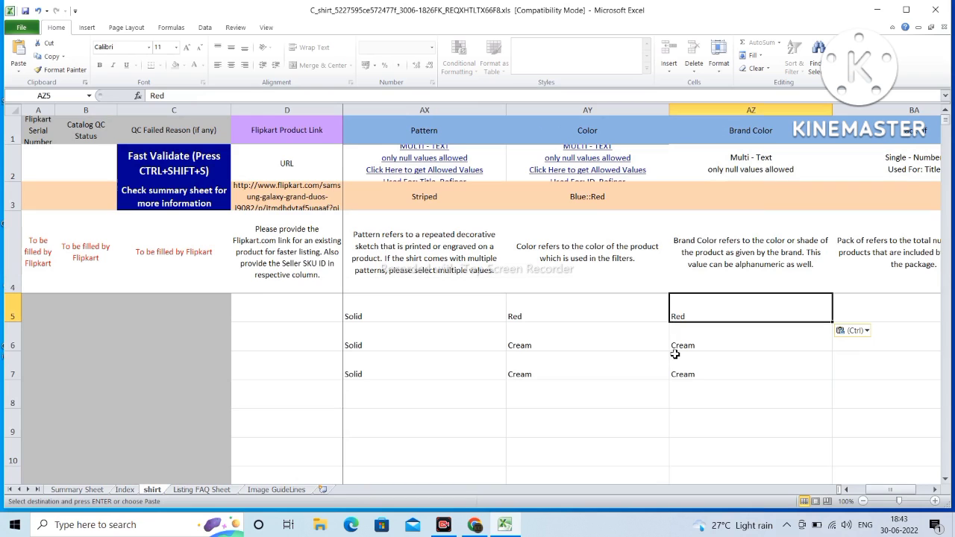
Step: Enter 1 in the Pack of column for rows 5, 6 and 7
{"action": "left_click", "coordinate": [729, 368]}
{"action": "key", "text": "Right"}
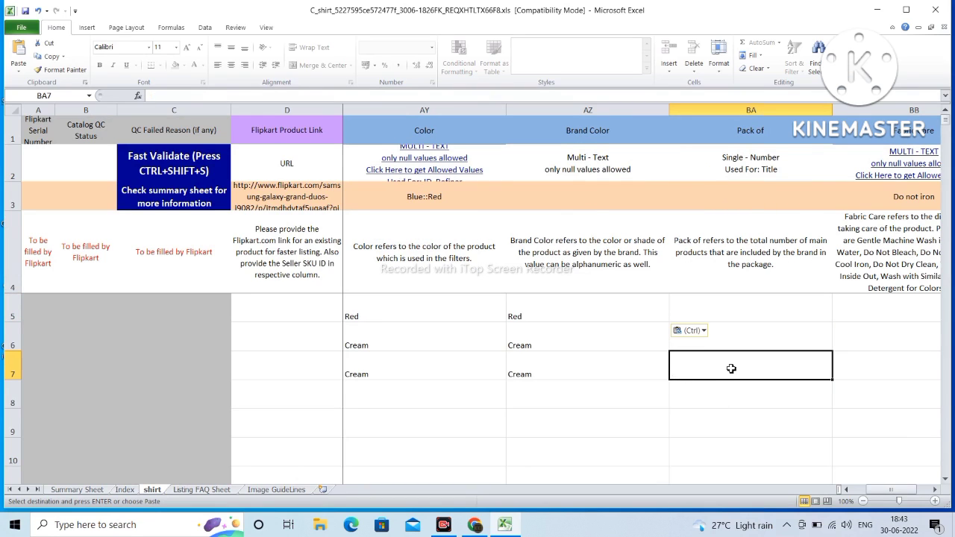
{"action": "left_click", "coordinate": [728, 317]}
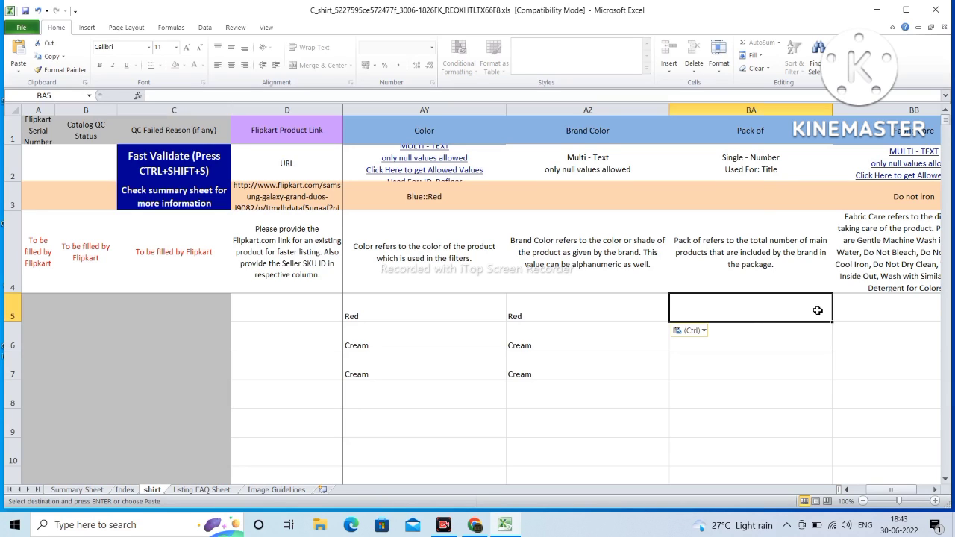
{"action": "type", "text": "1"}
{"action": "key", "text": "Return"}
{"action": "type", "text": "1"}
{"action": "key", "text": "Return"}
{"action": "type", "text": "1"}
{"action": "key", "text": "Return"}
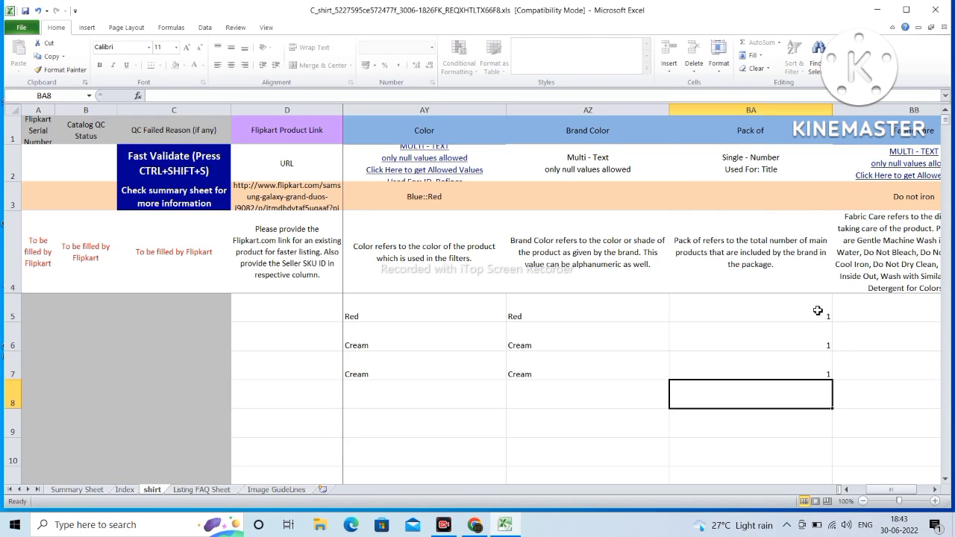
Step: Look up the allowed Fabric Care values on the Index sheet and copy Gentle Machine Wash
{"action": "key", "text": "Right"}
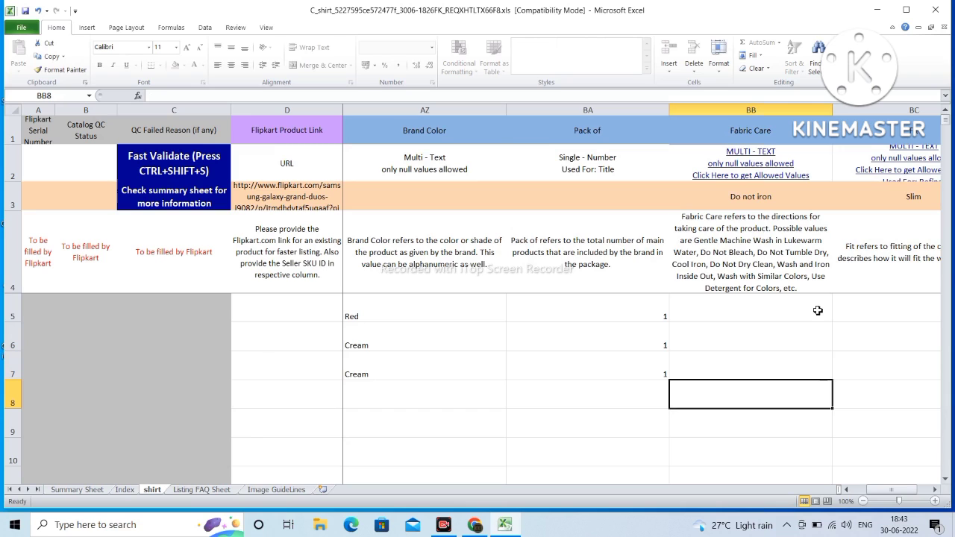
{"action": "key", "text": "Up"}
{"action": "key", "text": "Up"}
{"action": "key", "text": "Right"}
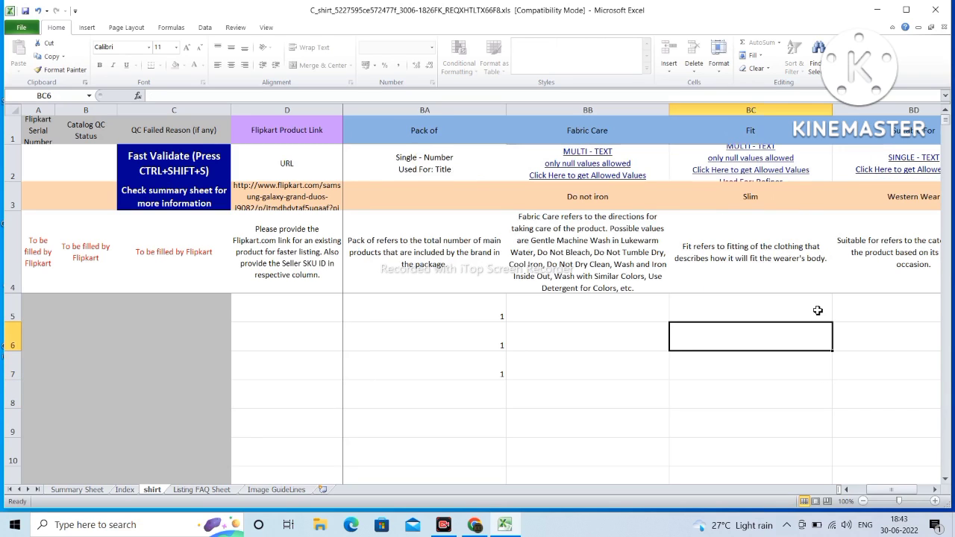
{"action": "key", "text": "Left"}
{"action": "key", "text": "Up"}
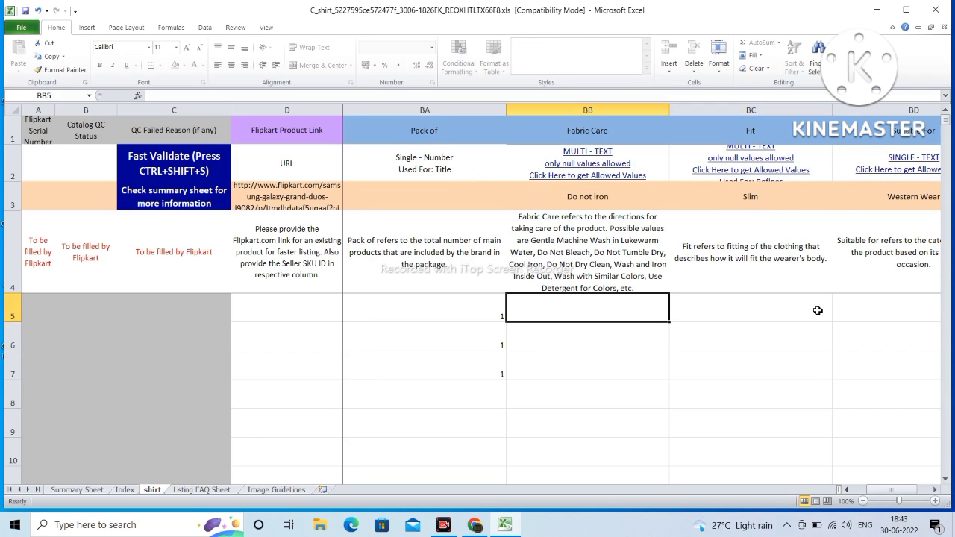
{"action": "left_click", "coordinate": [598, 164]}
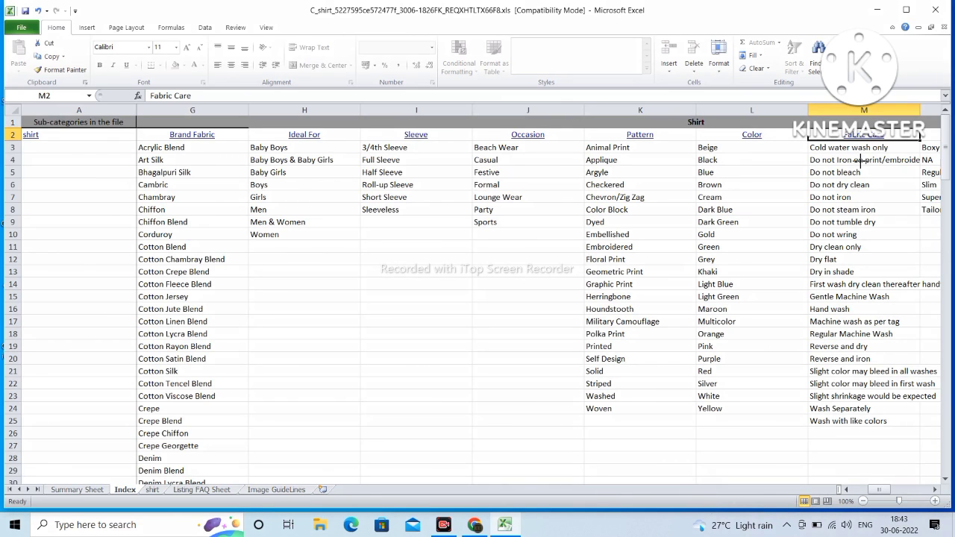
{"action": "mouse_move", "coordinate": [818, 110]}
{"action": "left_mouse_down"}
{"action": "mouse_move", "coordinate": [855, 463]}
{"action": "mouse_move", "coordinate": [916, 441]}
{"action": "left_mouse_up"}
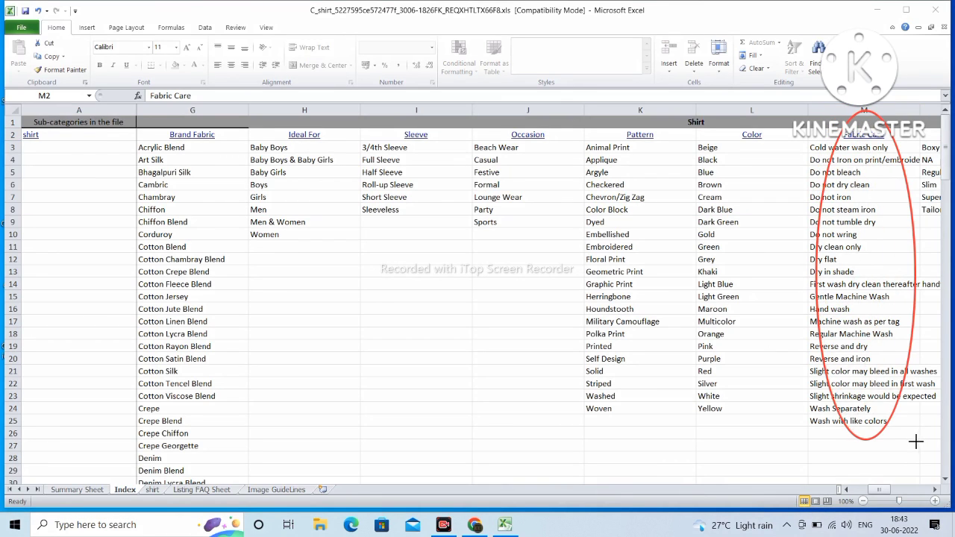
{"action": "right_click", "coordinate": [869, 296]}
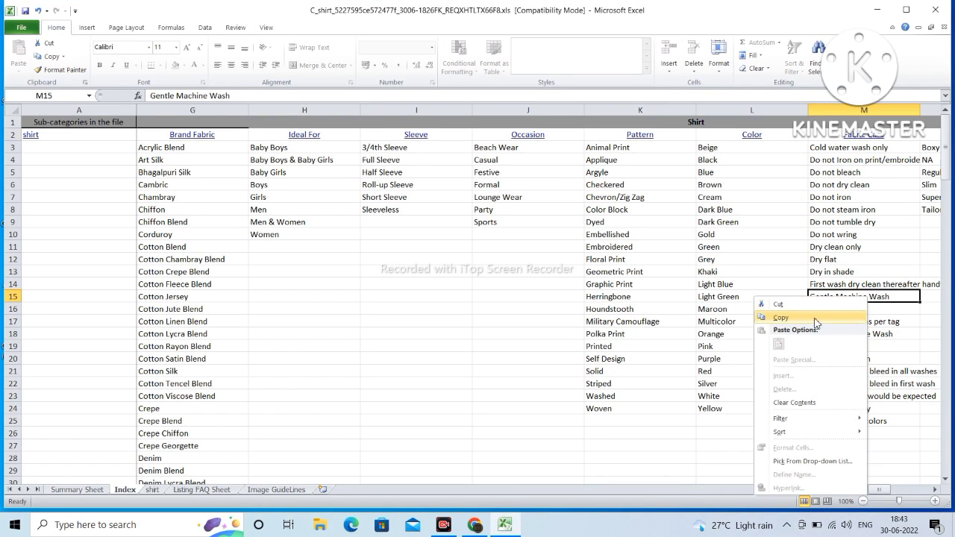
{"action": "left_click", "coordinate": [798, 319]}
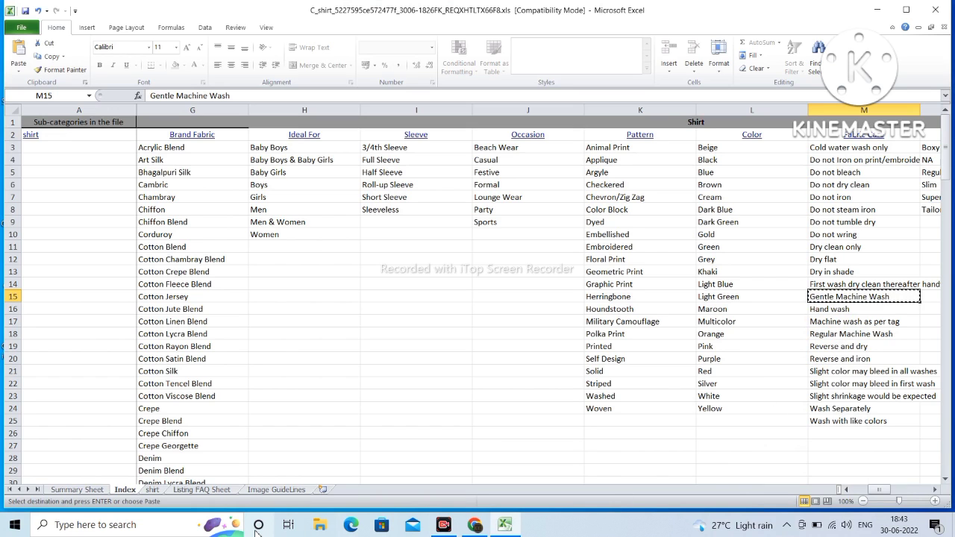
Step: Paste Gentle Machine Wash into the shirt sheet's Fabric Care cell of row 5 and fill it down to row 7
{"action": "left_click", "coordinate": [160, 492]}
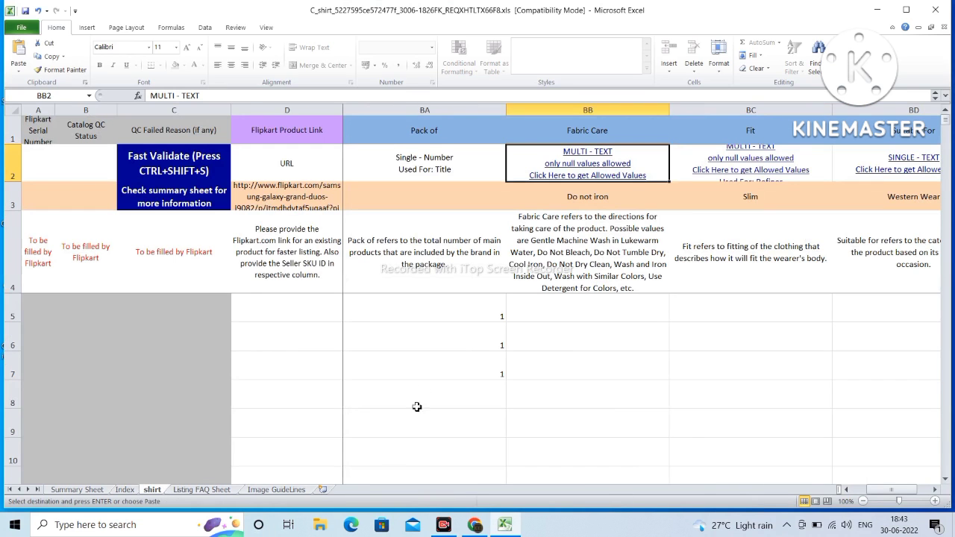
{"action": "right_click", "coordinate": [574, 314]}
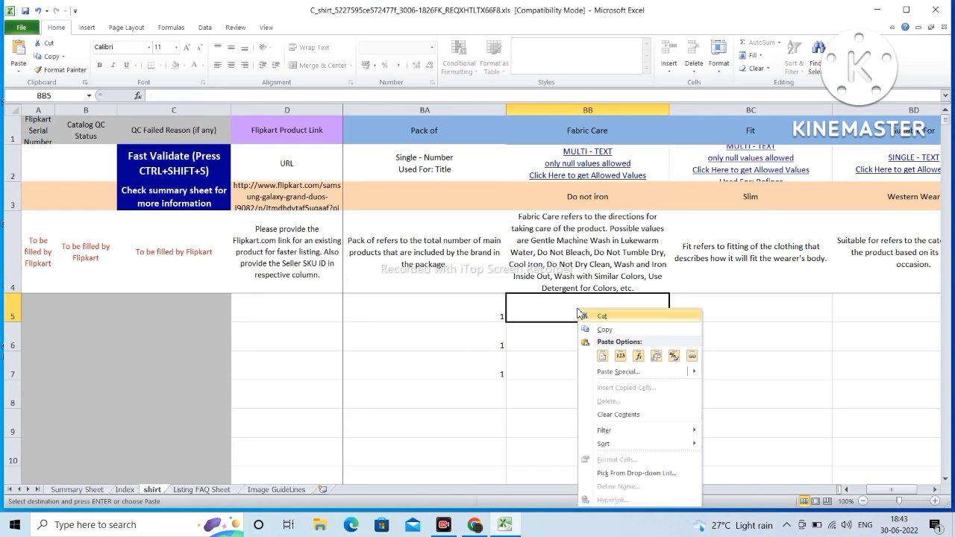
{"action": "left_click", "coordinate": [601, 356]}
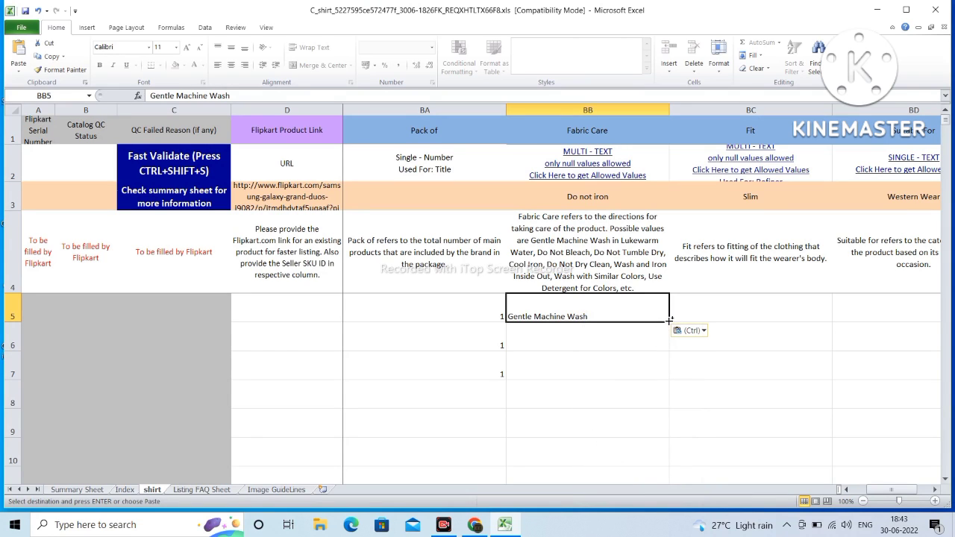
{"action": "left_click_drag", "start_coordinate": [669, 322], "coordinate": [690, 377]}
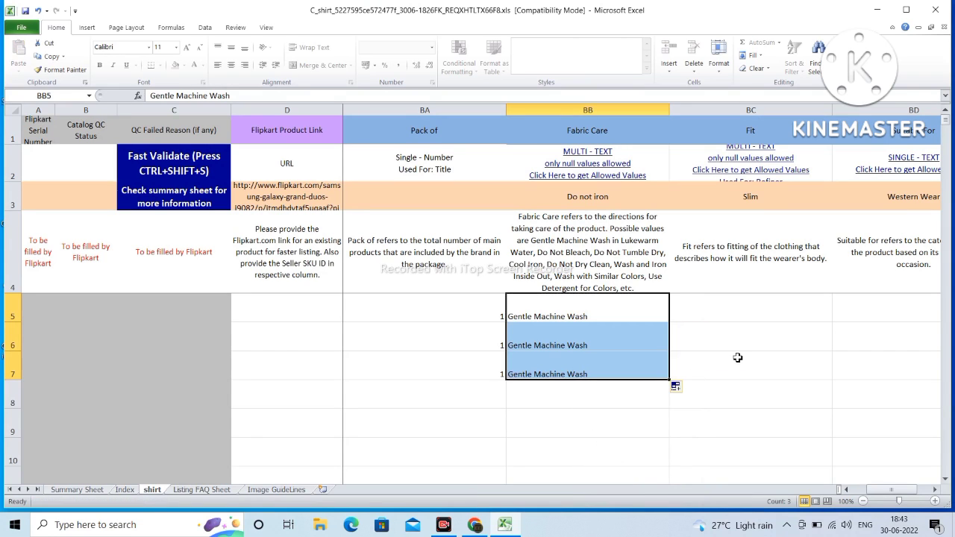
Step: Copy Regular from the allowed Fit values on the Index sheet into the shirt sheet's Fit cell of row 5
{"action": "left_click", "coordinate": [749, 314]}
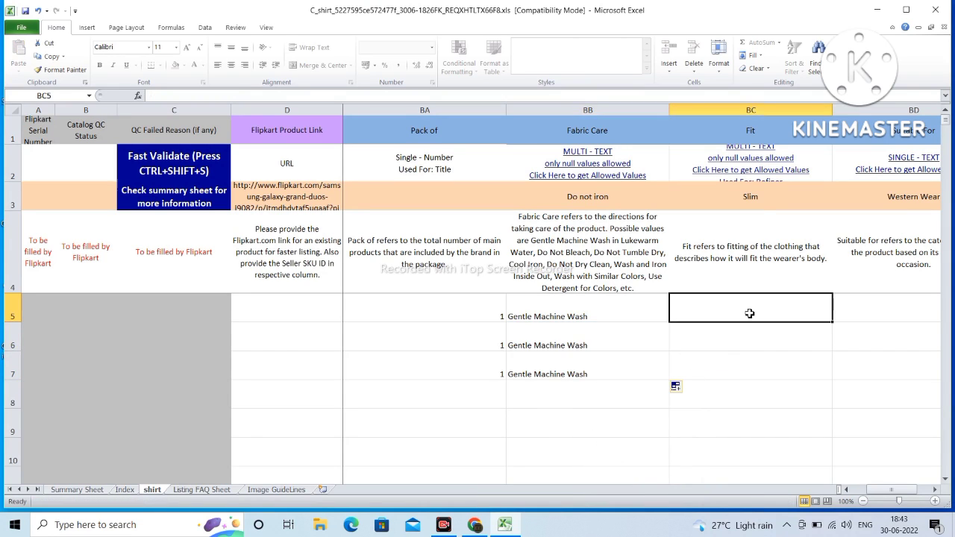
{"action": "left_click", "coordinate": [750, 163]}
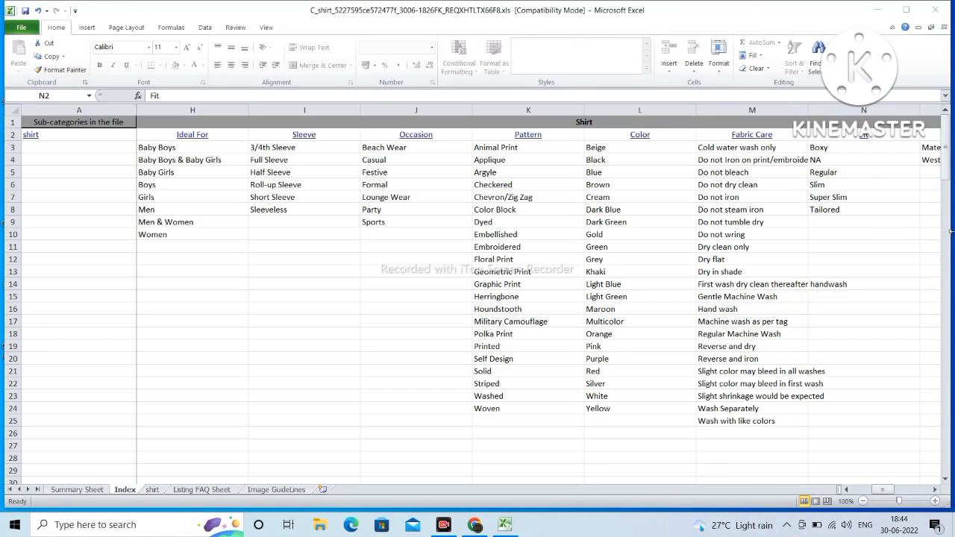
{"action": "right_click", "coordinate": [829, 173]}
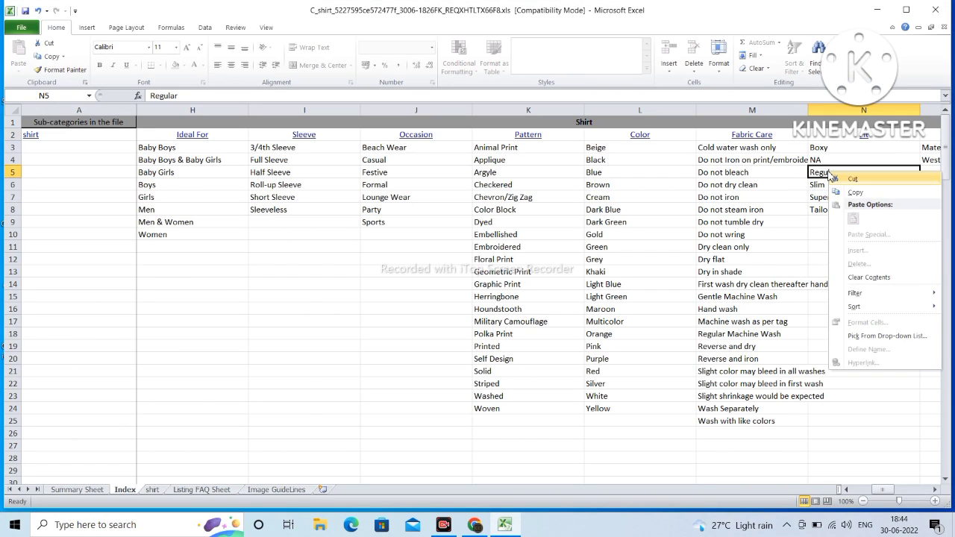
{"action": "left_click", "coordinate": [855, 192]}
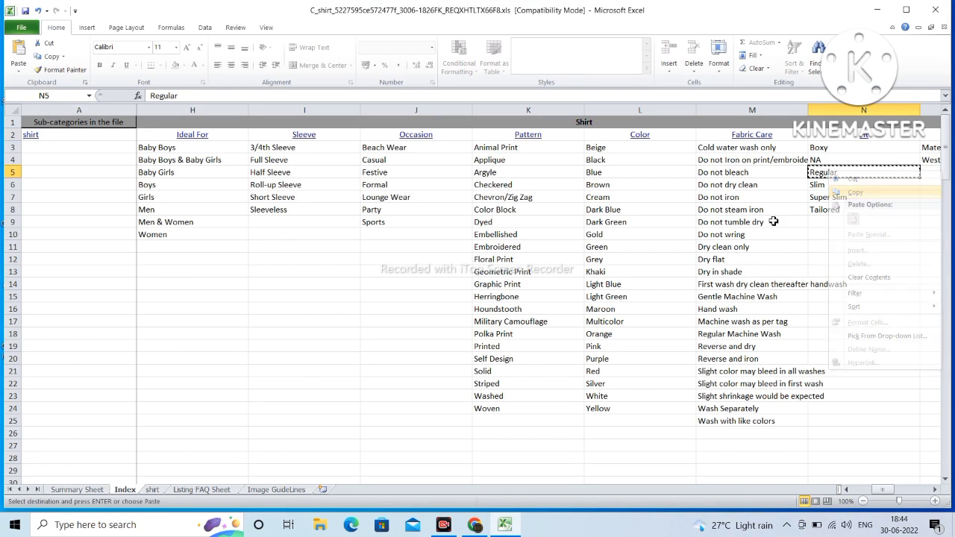
{"action": "left_click", "coordinate": [154, 492]}
{"action": "right_click", "coordinate": [710, 300]}
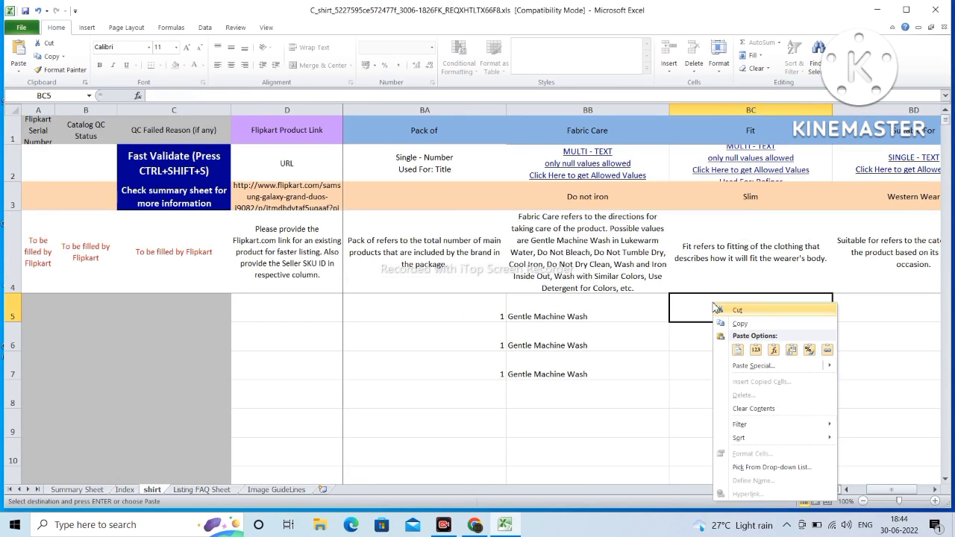
{"action": "left_click", "coordinate": [737, 351]}
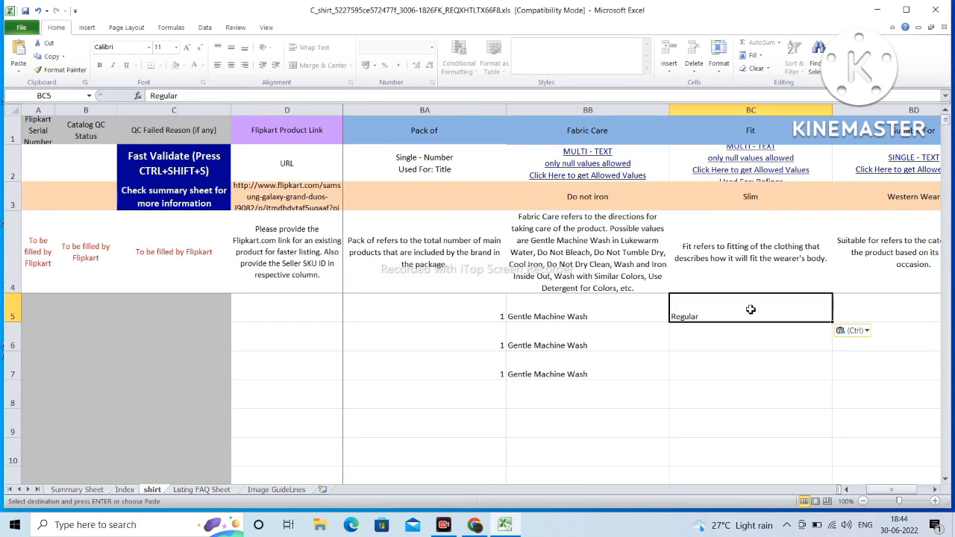
Step: Fill Regular down the Fit column to row 7 and set Suitable For to Western Wear in rows 5 to 7
{"action": "left_click_drag", "start_coordinate": [831, 322], "coordinate": [831, 378]}
{"action": "left_click", "coordinate": [749, 398]}
{"action": "key", "text": "Right"}
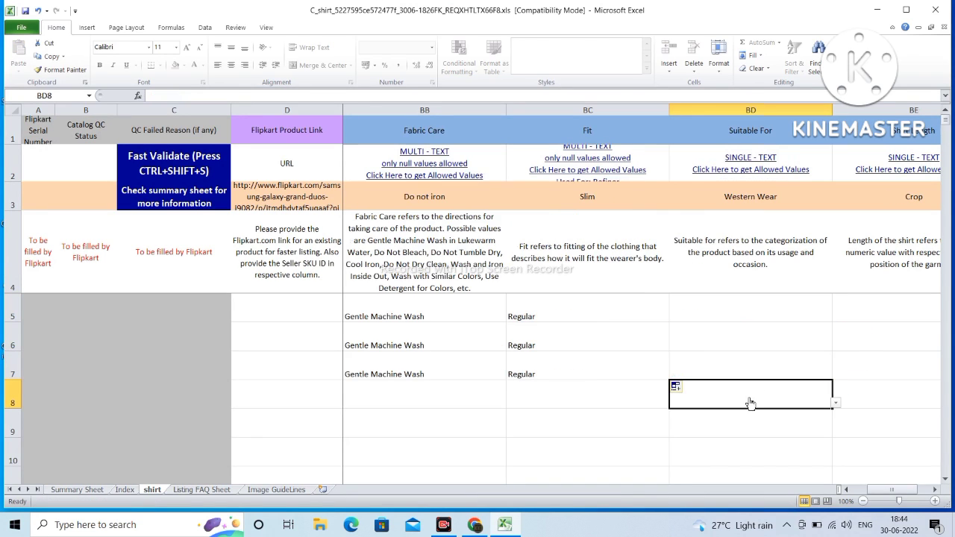
{"action": "key", "text": "Up"}
{"action": "key", "text": "Up"}
{"action": "key", "text": "Up"}
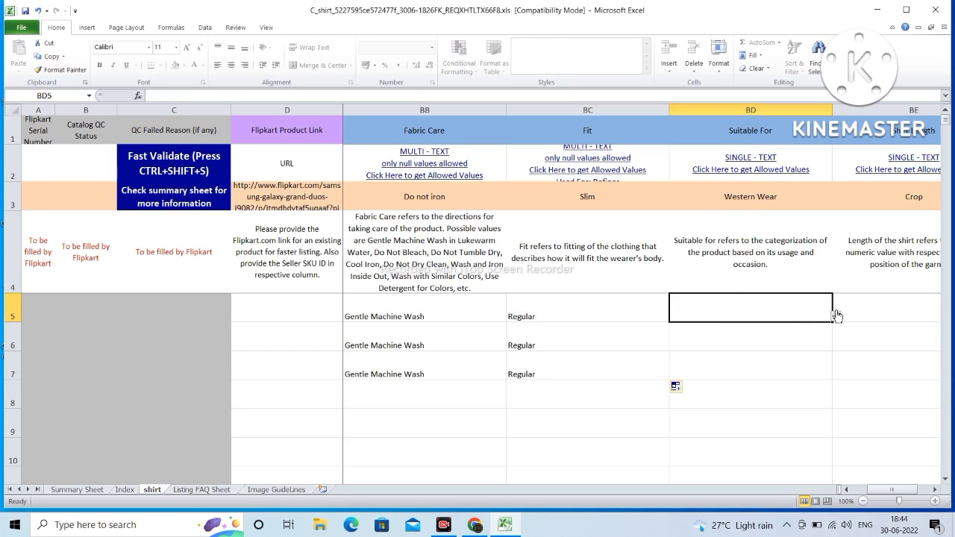
{"action": "left_click", "coordinate": [836, 317]}
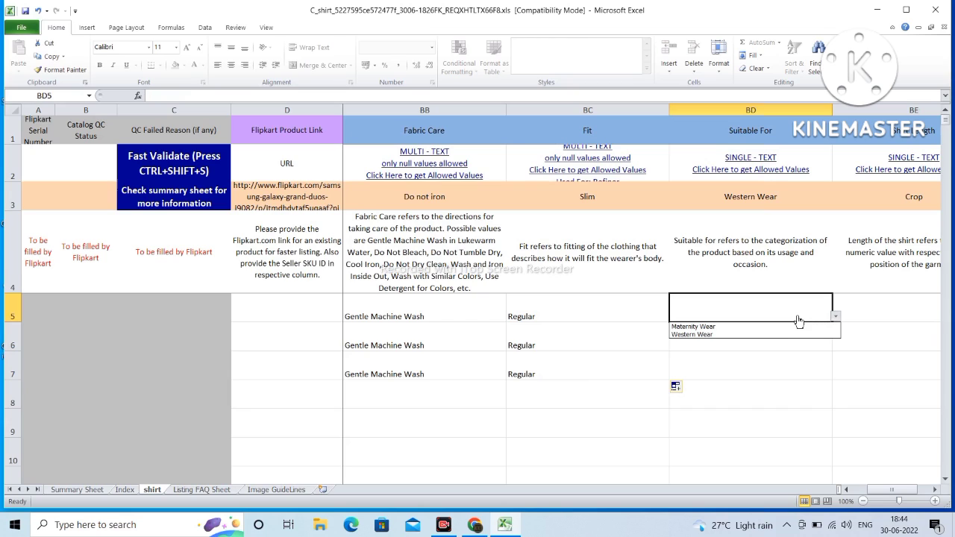
{"action": "left_click", "coordinate": [738, 334]}
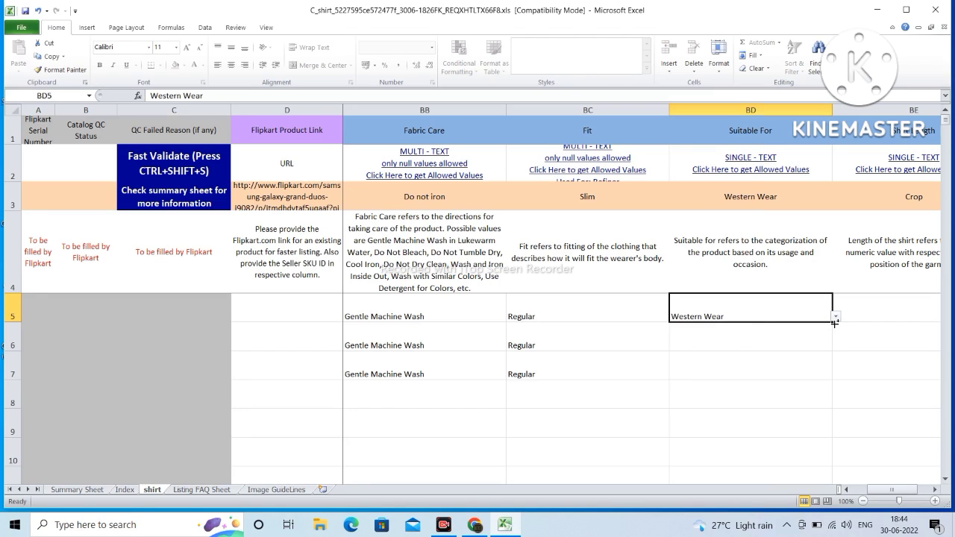
{"action": "left_click_drag", "start_coordinate": [834, 321], "coordinate": [816, 371]}
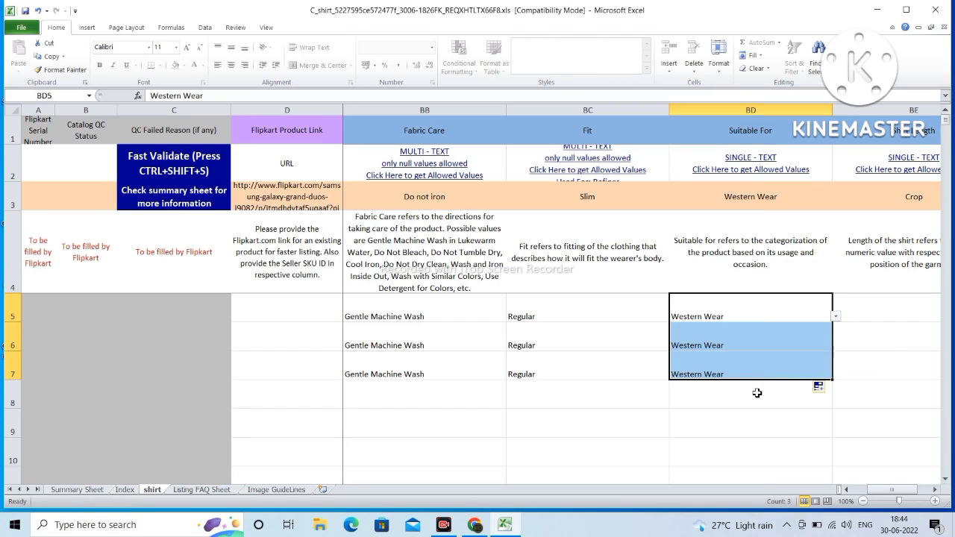
Step: Set Shirt Length to Long in row 5 and fill it down to row 7
{"action": "key", "text": "Right"}
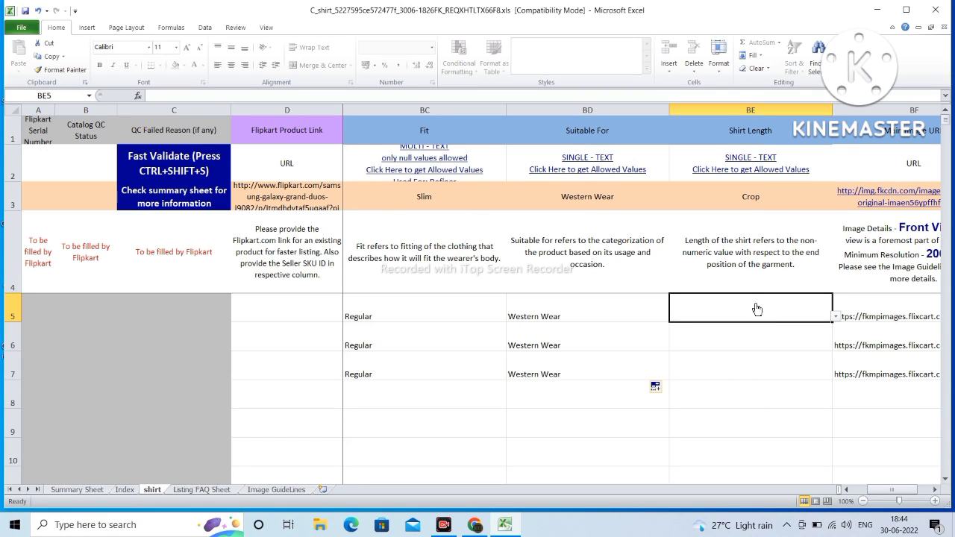
{"action": "key", "text": "alt+Down"}
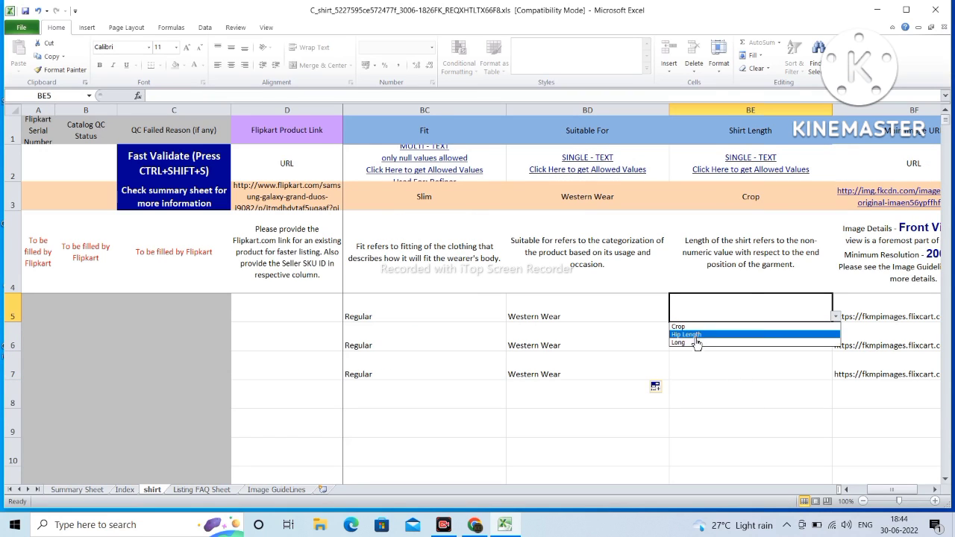
{"action": "left_click", "coordinate": [700, 343]}
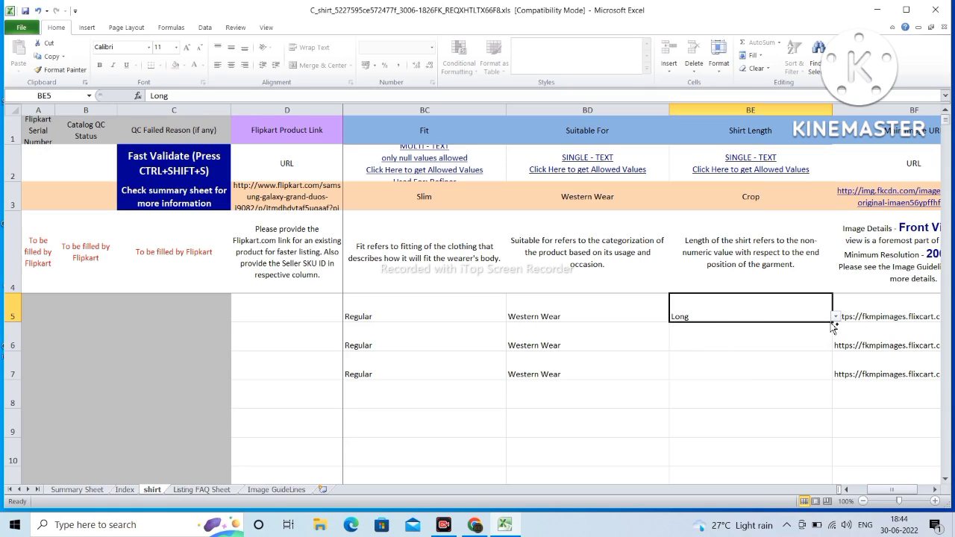
{"action": "left_click_drag", "start_coordinate": [831, 323], "coordinate": [821, 376]}
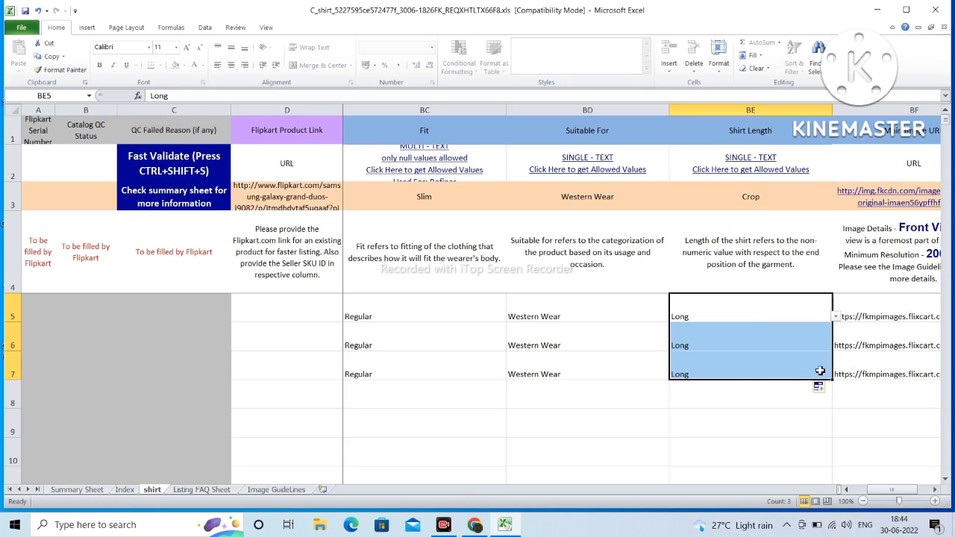
{"action": "left_click", "coordinate": [782, 391]}
{"action": "left_click", "coordinate": [784, 356]}
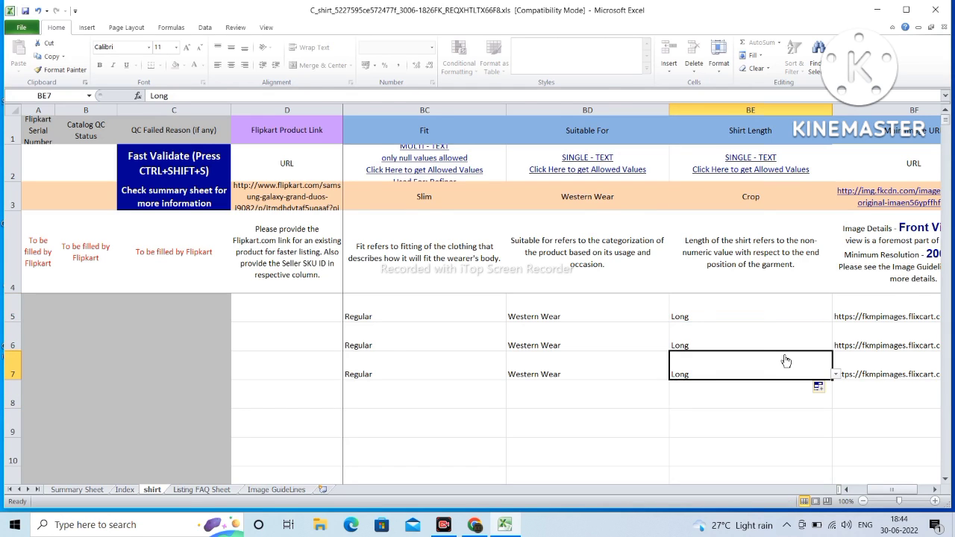
Step: Check the image URL columns for rows 5 to 7 as far as Other Image URL 5, and return to the Fabric Care column
{"action": "key", "text": "Right"}
{"action": "key", "text": "Right"}
{"action": "key", "text": "Right"}
{"action": "key", "text": "Right"}
{"action": "key", "text": "Right"}
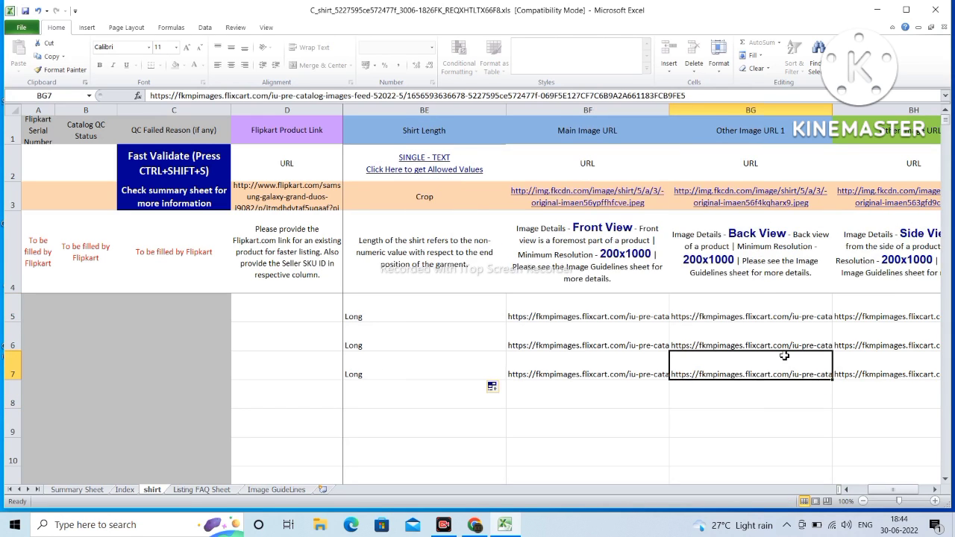
{"action": "key", "text": "Right"}
{"action": "key", "text": "Right"}
{"action": "key", "text": "Right"}
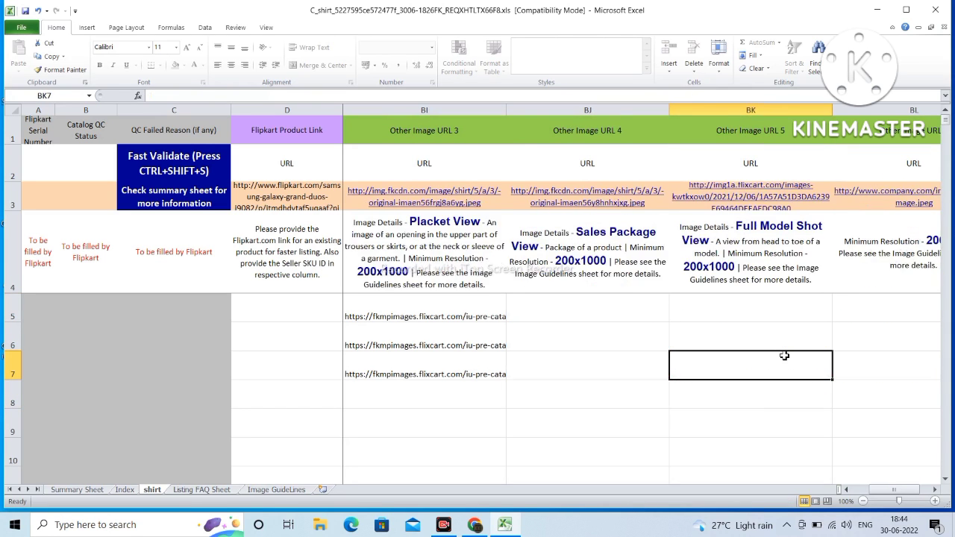
{"action": "key", "text": "Left"}
{"action": "key", "text": "Left"}
{"action": "key", "text": "Left"}
{"action": "key", "text": "Left"}
{"action": "key", "text": "Left"}
{"action": "key", "text": "Left"}
{"action": "key", "text": "Left"}
{"action": "key", "text": "Left"}
{"action": "key", "text": "Left"}
{"action": "key", "text": "Left"}
{"action": "key", "text": "Left"}
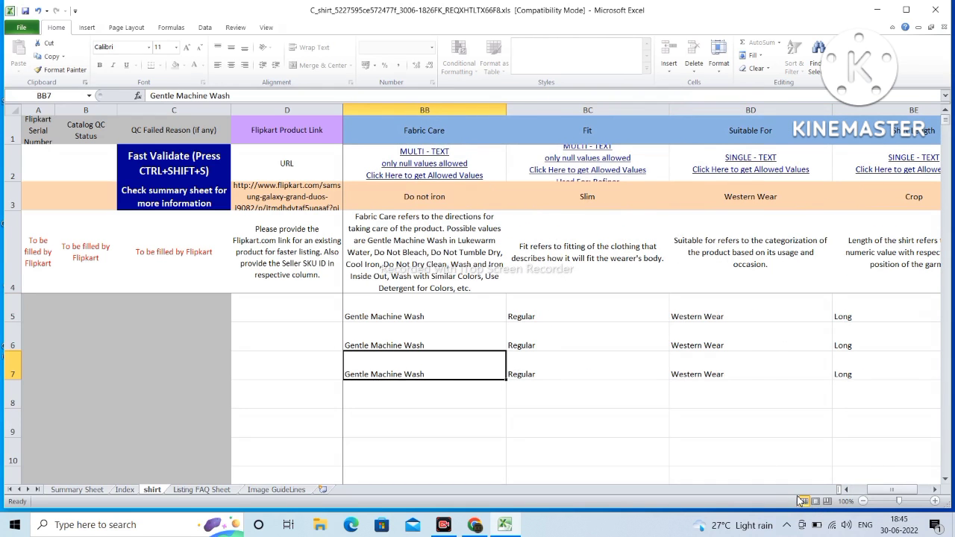
Step: Look through the blue header columns from Fabric Care and the green header columns up to Trend AW 16, the sheet's last column
{"action": "left_click_drag", "start_coordinate": [341, 92], "coordinate": [951, 160]}
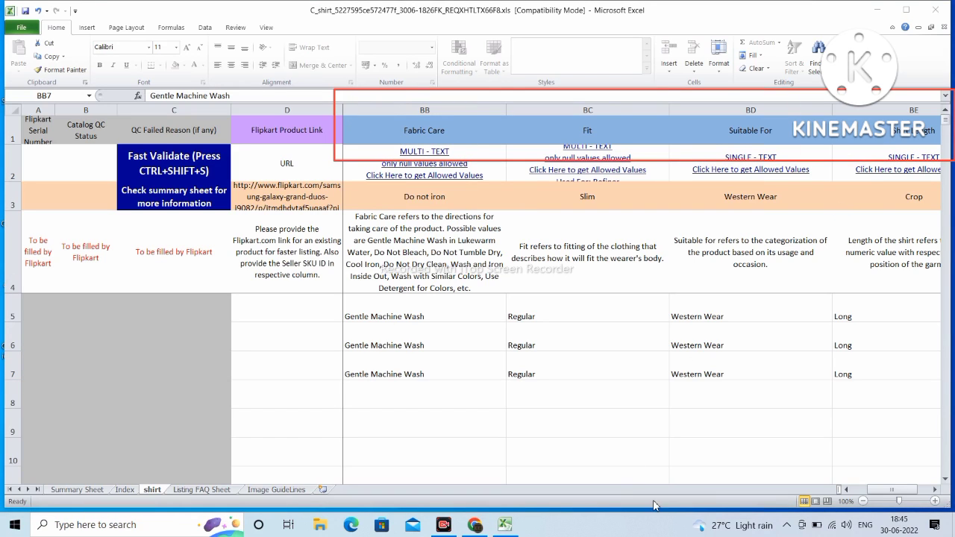
{"action": "key", "text": "Right"}
{"action": "key", "text": "Right"}
{"action": "key", "text": "Right"}
{"action": "key", "text": "Right"}
{"action": "key", "text": "Right"}
{"action": "key", "text": "Right"}
{"action": "key", "text": "Right"}
{"action": "key", "text": "Right"}
{"action": "key", "text": "Right"}
{"action": "key", "text": "Right"}
{"action": "key", "text": "Right"}
{"action": "key", "text": "Right"}
{"action": "key", "text": "Right"}
{"action": "key", "text": "Right"}
{"action": "key", "text": "Right"}
{"action": "key", "text": "Right"}
{"action": "key", "text": "Right"}
{"action": "key", "text": "Right"}
{"action": "key", "text": "Right"}
{"action": "key", "text": "Right"}
{"action": "key", "text": "Right"}
{"action": "key", "text": "Right"}
{"action": "key", "text": "Right"}
{"action": "key", "text": "Right"}
{"action": "key", "text": "Right"}
{"action": "key", "text": "Right"}
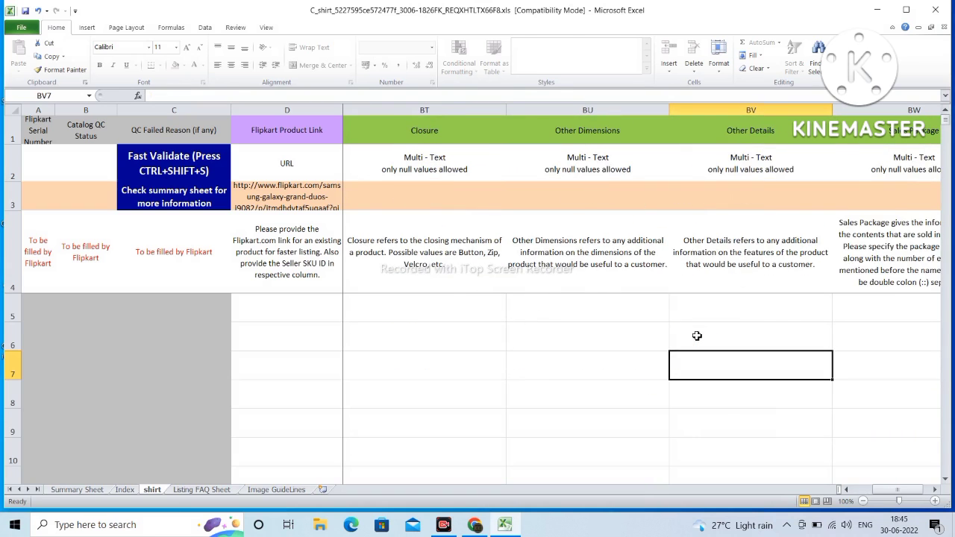
{"action": "key", "text": "Right"}
{"action": "key", "text": "Right"}
{"action": "key", "text": "Right"}
{"action": "key", "text": "Right"}
{"action": "key", "text": "Right"}
{"action": "key", "text": "Right"}
{"action": "key", "text": "Right"}
{"action": "key", "text": "Right"}
{"action": "key", "text": "Right"}
{"action": "key", "text": "Right"}
{"action": "key", "text": "Right"}
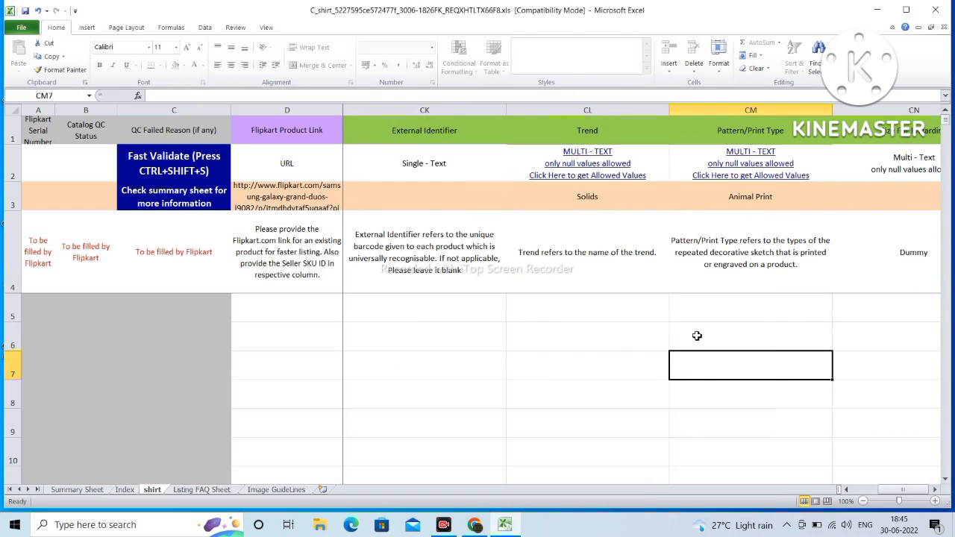
{"action": "key", "text": "Right"}
{"action": "key", "text": "Right"}
{"action": "key", "text": "Right"}
{"action": "key", "text": "Right"}
{"action": "key", "text": "Right"}
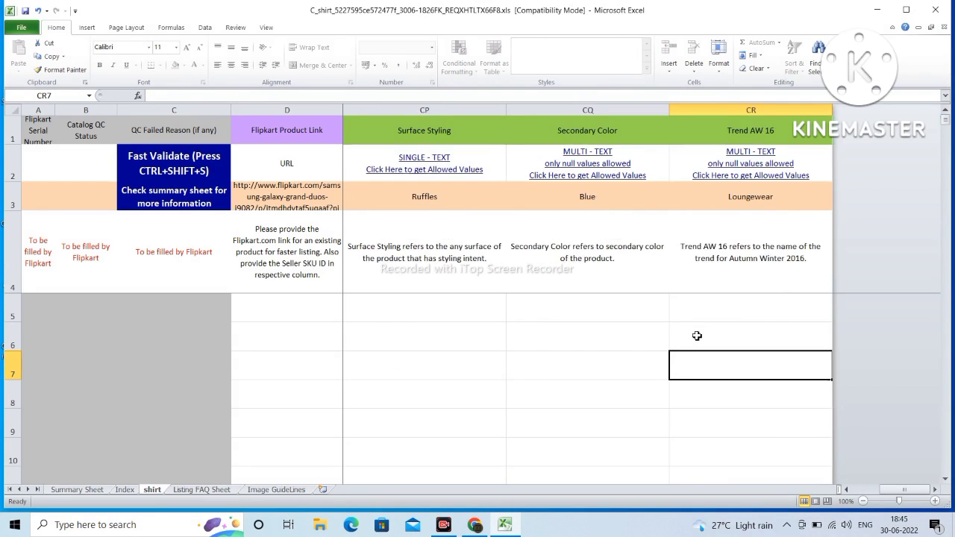
Step: Go back through the green header columns from Trend AW 16 to Shirt Length to see which are left blank
{"action": "key", "text": "Left"}
{"action": "key", "text": "Left"}
{"action": "key", "text": "Left"}
{"action": "key", "text": "Left"}
{"action": "key", "text": "Left"}
{"action": "key", "text": "Left"}
{"action": "key", "text": "Left"}
{"action": "key", "text": "Left"}
{"action": "key", "text": "Left"}
{"action": "key", "text": "Left"}
{"action": "key", "text": "Left"}
{"action": "key", "text": "Left"}
{"action": "key", "text": "Left"}
{"action": "key", "text": "Left"}
{"action": "key", "text": "Left"}
{"action": "key", "text": "Left"}
{"action": "key", "text": "Left"}
{"action": "key", "text": "Left"}
{"action": "key", "text": "Left"}
{"action": "key", "text": "Left"}
{"action": "key", "text": "Left"}
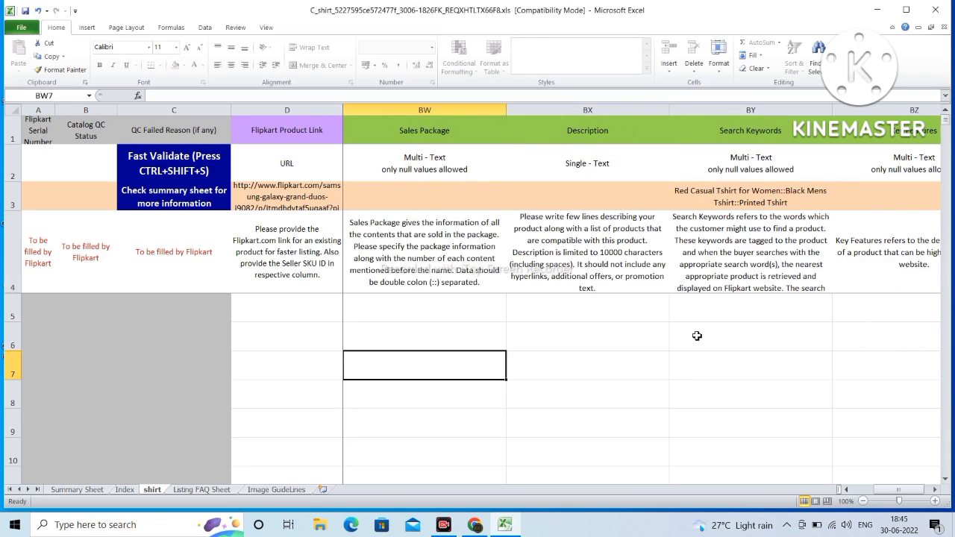
{"action": "key", "text": "Left"}
{"action": "key", "text": "Left"}
{"action": "key", "text": "Left"}
{"action": "key", "text": "Left"}
{"action": "key", "text": "Left"}
{"action": "key", "text": "Left"}
{"action": "key", "text": "Left"}
{"action": "key", "text": "Left"}
{"action": "key", "text": "Left"}
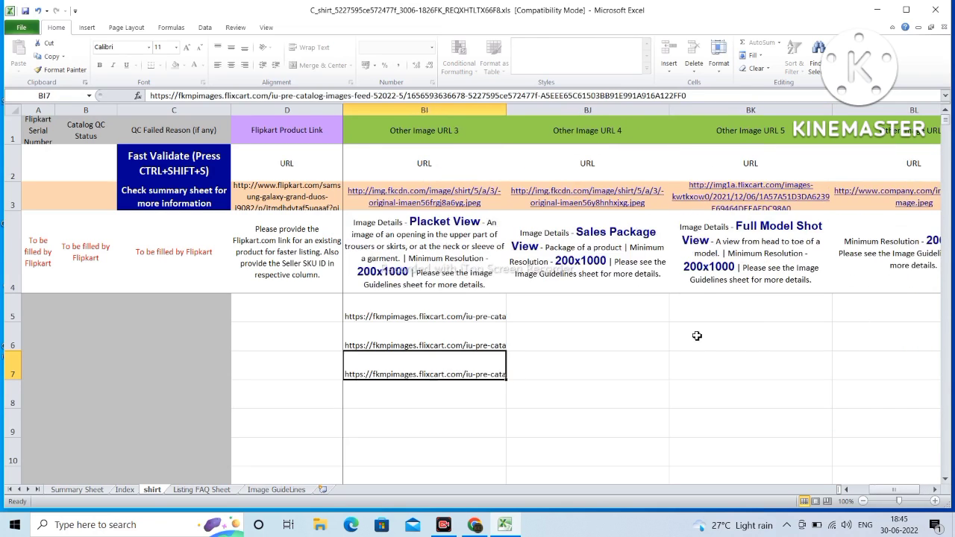
{"action": "key", "text": "Left"}
{"action": "key", "text": "Left"}
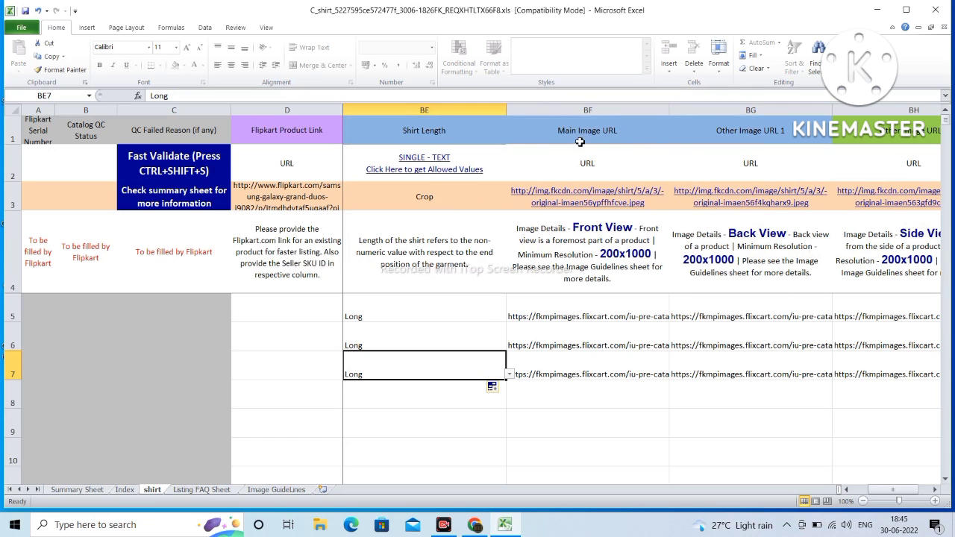
Step: Review the filled values in rows 5 to 7 from the Shirt Length column back to the Fullfilment by column
{"action": "key", "text": "Left"}
{"action": "key", "text": "Left"}
{"action": "key", "text": "Left"}
{"action": "key", "text": "Left"}
{"action": "key", "text": "Left"}
{"action": "key", "text": "Left"}
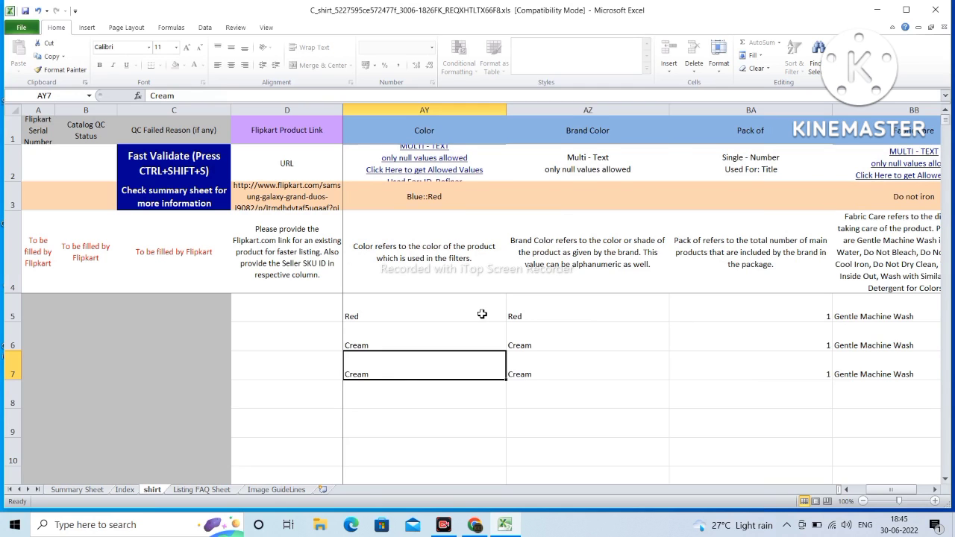
{"action": "key", "text": "Left"}
{"action": "key", "text": "Left"}
{"action": "key", "text": "Left"}
{"action": "key", "text": "Left"}
{"action": "key", "text": "Left"}
{"action": "key", "text": "Left"}
{"action": "key", "text": "Left"}
{"action": "key", "text": "Left"}
{"action": "key", "text": "Left"}
{"action": "key", "text": "Left"}
{"action": "key", "text": "Left"}
{"action": "key", "text": "Left"}
{"action": "key", "text": "Left"}
{"action": "key", "text": "Left"}
{"action": "key", "text": "Left"}
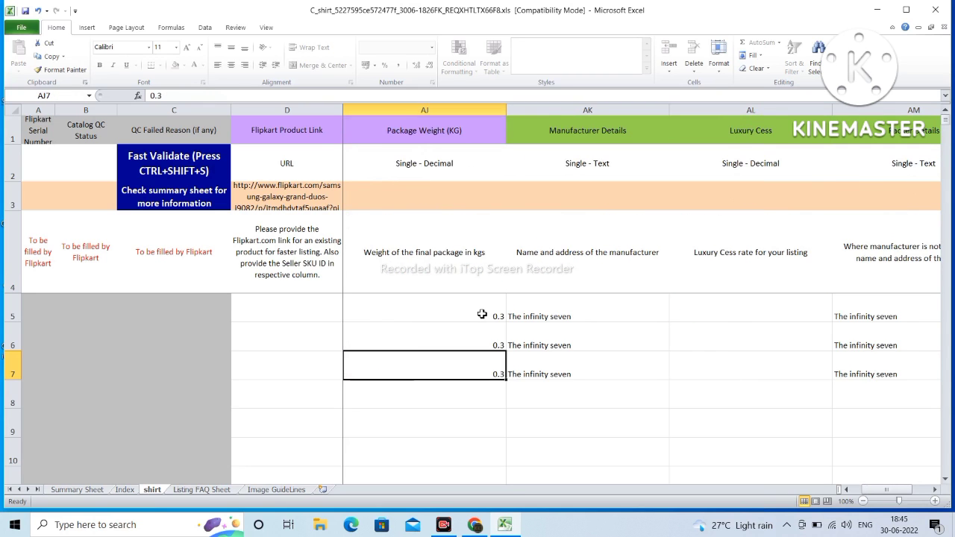
{"action": "key", "text": "Left"}
{"action": "key", "text": "Left"}
{"action": "key", "text": "Left"}
{"action": "key", "text": "Left"}
{"action": "key", "text": "Left"}
{"action": "key", "text": "Left"}
{"action": "key", "text": "Left"}
{"action": "key", "text": "Left"}
{"action": "key", "text": "Left"}
{"action": "key", "text": "Left"}
{"action": "key", "text": "Left"}
{"action": "key", "text": "Left"}
{"action": "key", "text": "Left"}
{"action": "key", "text": "Left"}
{"action": "key", "text": "Left"}
{"action": "key", "text": "Left"}
{"action": "key", "text": "Left"}
{"action": "key", "text": "Left"}
{"action": "key", "text": "Left"}
{"action": "key", "text": "Left"}
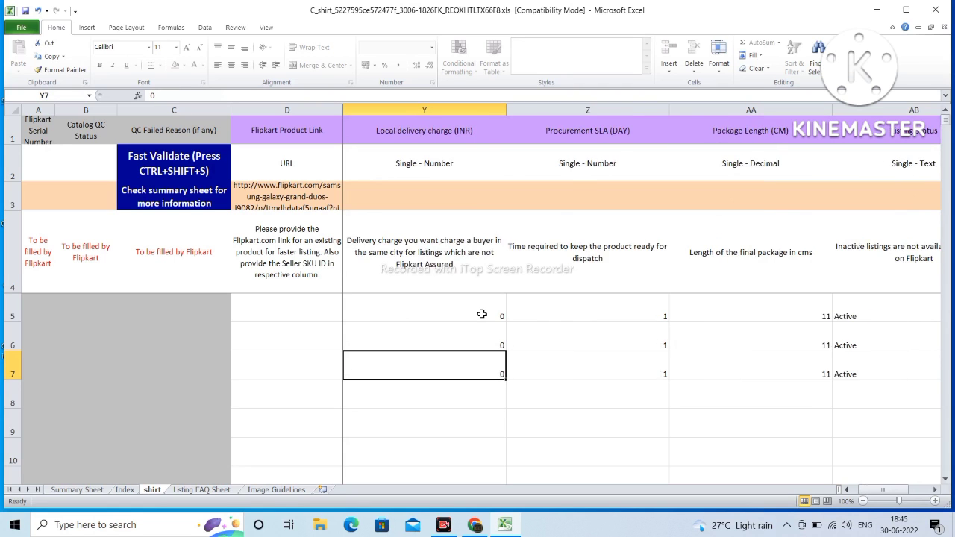
{"action": "key", "text": "Left"}
{"action": "key", "text": "Left"}
{"action": "key", "text": "Left"}
{"action": "key", "text": "Left"}
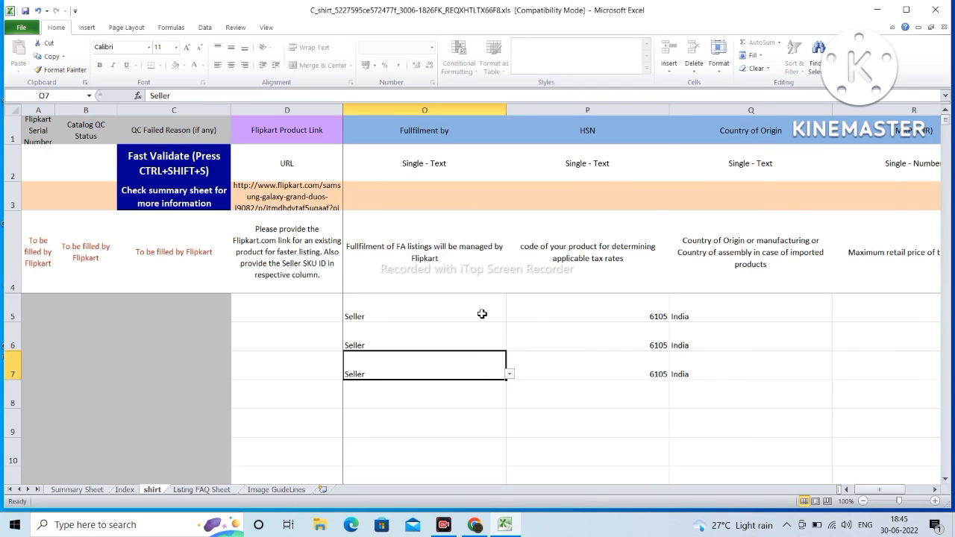
Step: Go forward through rows 5 to 7 from Fullfilment by to Procurement type, checking HSN, country of origin, tax code and selling price
{"action": "key", "text": "Right"}
{"action": "key", "text": "Right"}
{"action": "key", "text": "Right"}
{"action": "key", "text": "Right"}
{"action": "key", "text": "Right"}
{"action": "key", "text": "Right"}
{"action": "key", "text": "Right"}
{"action": "key", "text": "Right"}
{"action": "key", "text": "Right"}
{"action": "key", "text": "Right"}
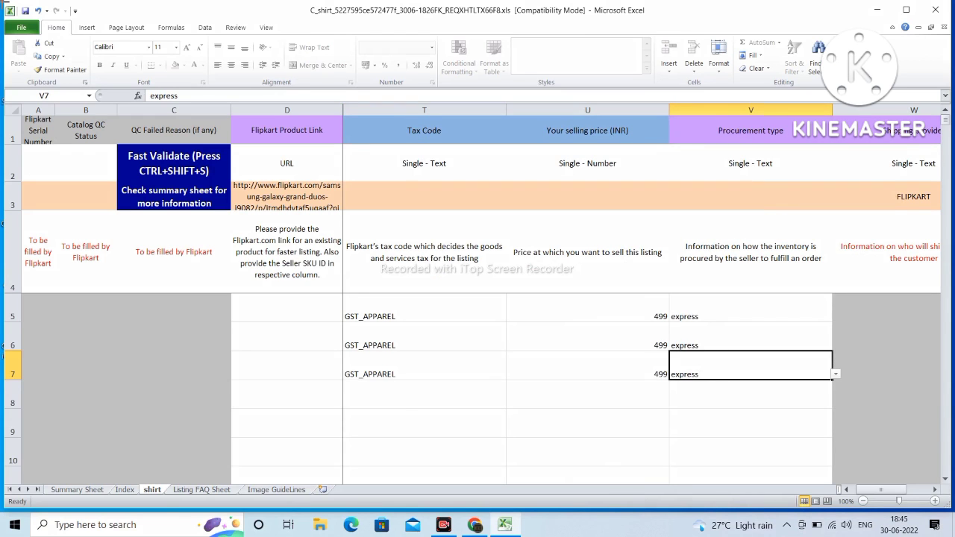
Step: Close the shirt workbook and save the changes made to it
{"action": "left_click_drag", "start_coordinate": [4, 1], "coordinate": [105, 73]}
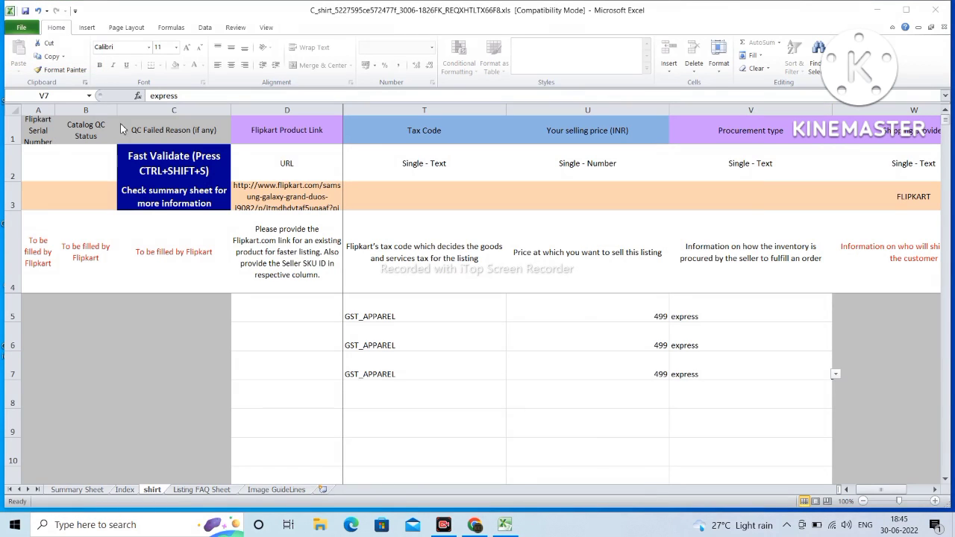
{"action": "left_click", "coordinate": [935, 10]}
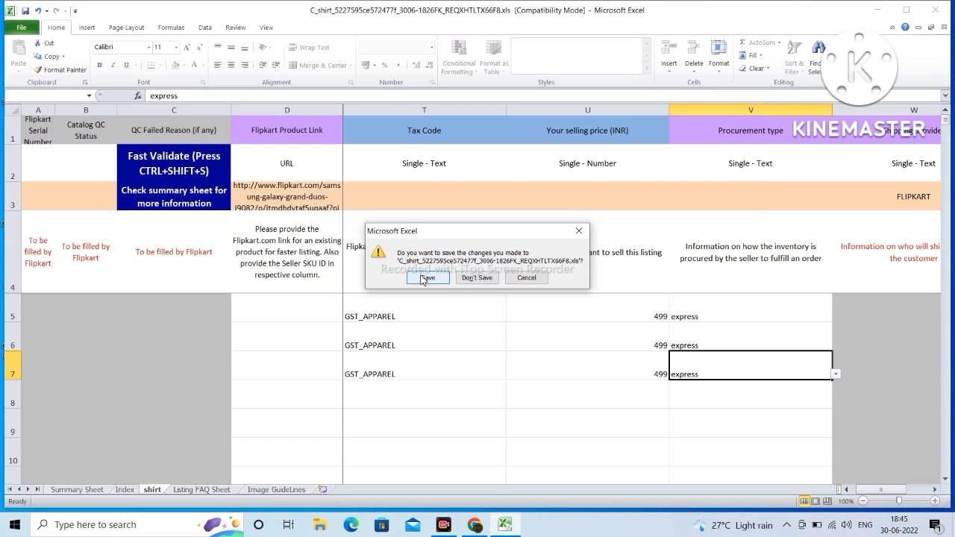
{"action": "left_click", "coordinate": [425, 277]}
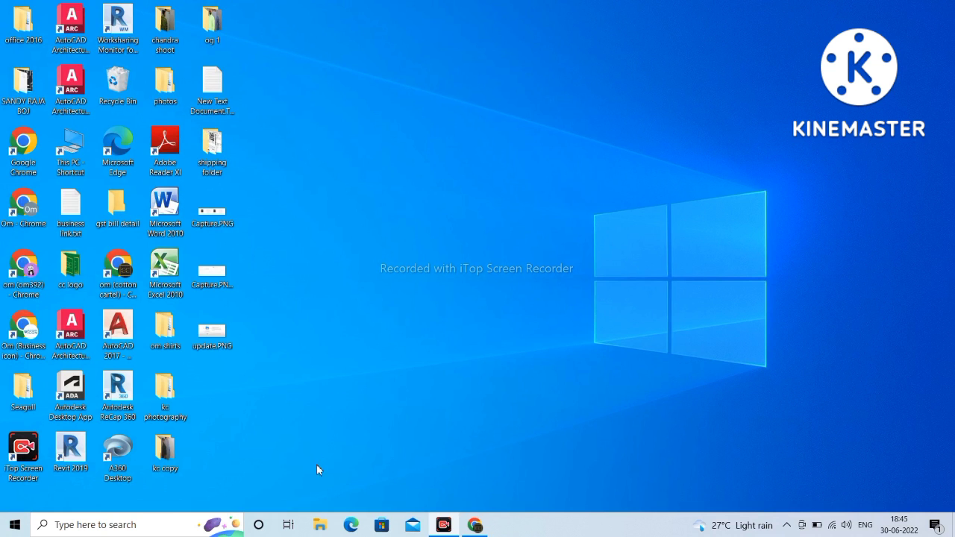
Step: Switch to File Explorer and reopen the saved C_shirt 3006-1826FK workbook from the Downloads folder
{"action": "left_click", "coordinate": [319, 526]}
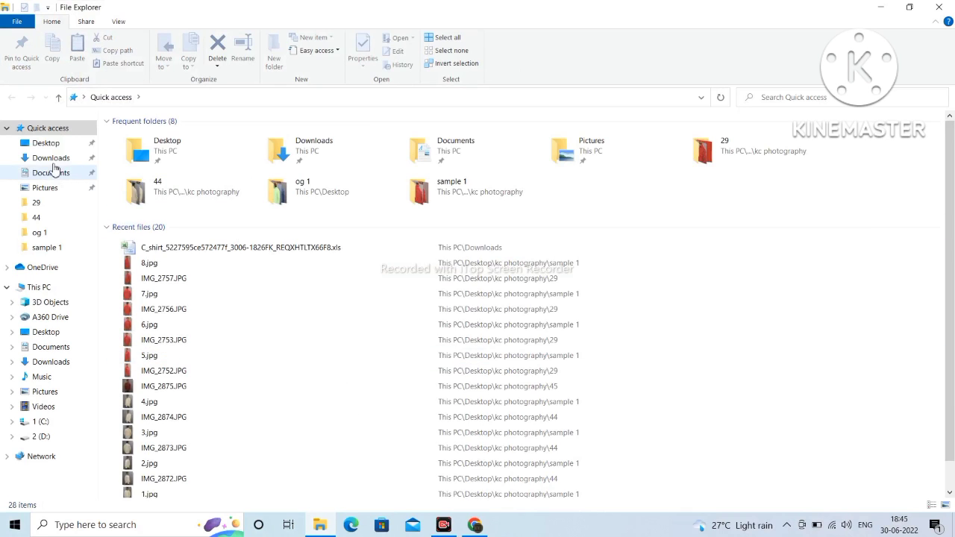
{"action": "left_click", "coordinate": [50, 158]}
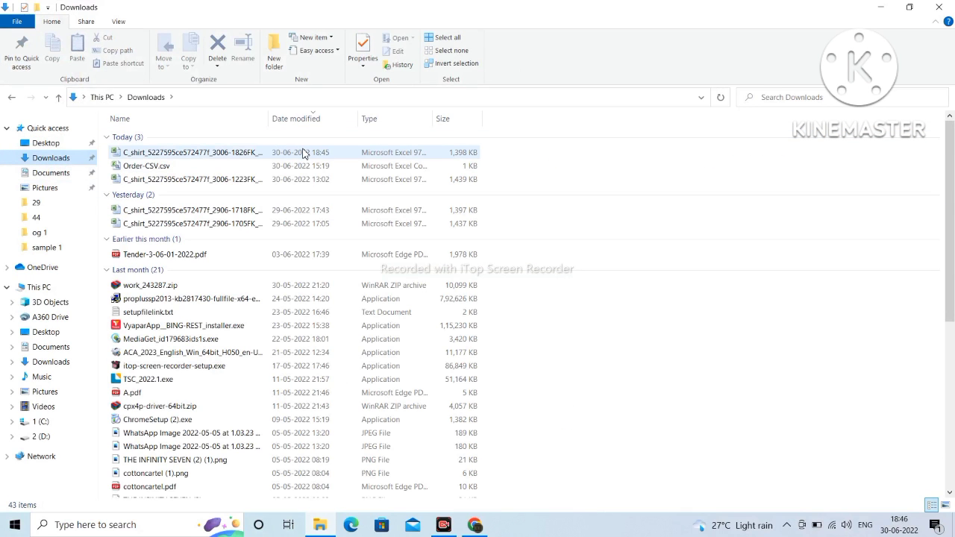
{"action": "double_click", "coordinate": [254, 153]}
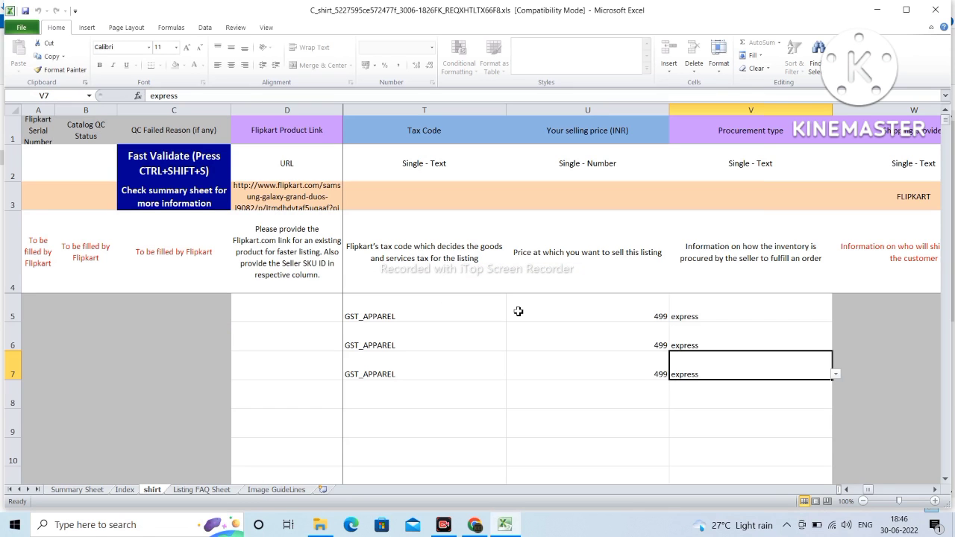
Step: Check the saved shirt sheet from Procurement type up to the Main Palette Image URL column, and close the workbook
{"action": "key", "text": "Right"}
{"action": "key", "text": "Right"}
{"action": "key", "text": "Right"}
{"action": "key", "text": "Right"}
{"action": "key", "text": "Right"}
{"action": "key", "text": "Right"}
{"action": "key", "text": "Right"}
{"action": "key", "text": "Right"}
{"action": "key", "text": "Right"}
{"action": "key", "text": "Right"}
{"action": "key", "text": "Right"}
{"action": "key", "text": "Right"}
{"action": "key", "text": "Right"}
{"action": "key", "text": "Right"}
{"action": "key", "text": "Right"}
{"action": "key", "text": "Right"}
{"action": "key", "text": "Right"}
{"action": "key", "text": "Right"}
{"action": "key", "text": "Right"}
{"action": "key", "text": "Right"}
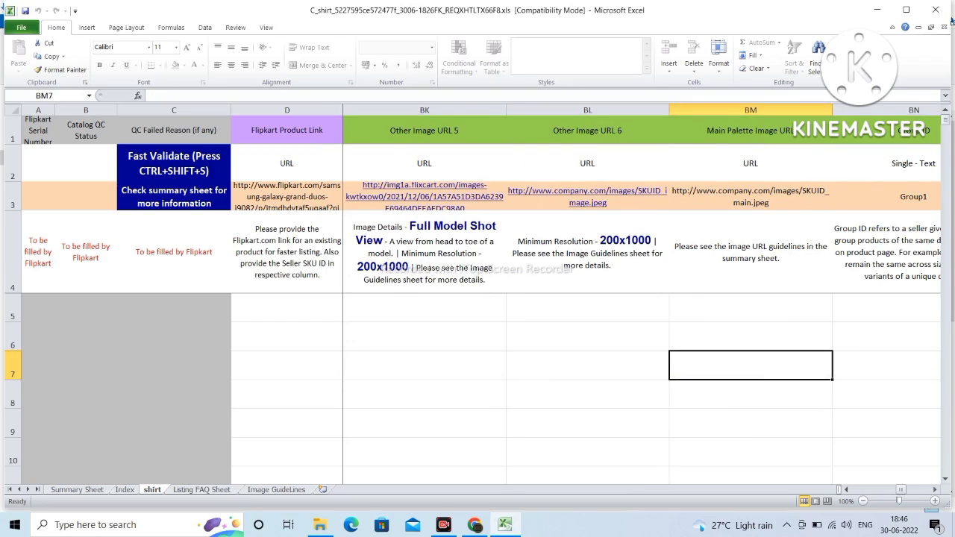
{"action": "left_click", "coordinate": [935, 10]}
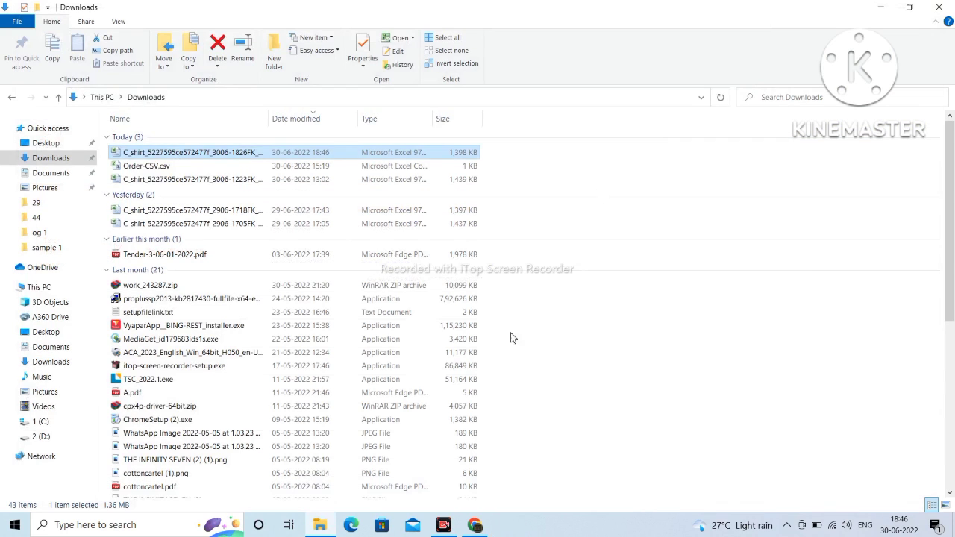
Step: Switch to the Flipkart seller page in Chrome and upload the filled C_shirt 3006-1826FK workbook from Downloads as the catalog file
{"action": "left_click", "coordinate": [476, 525]}
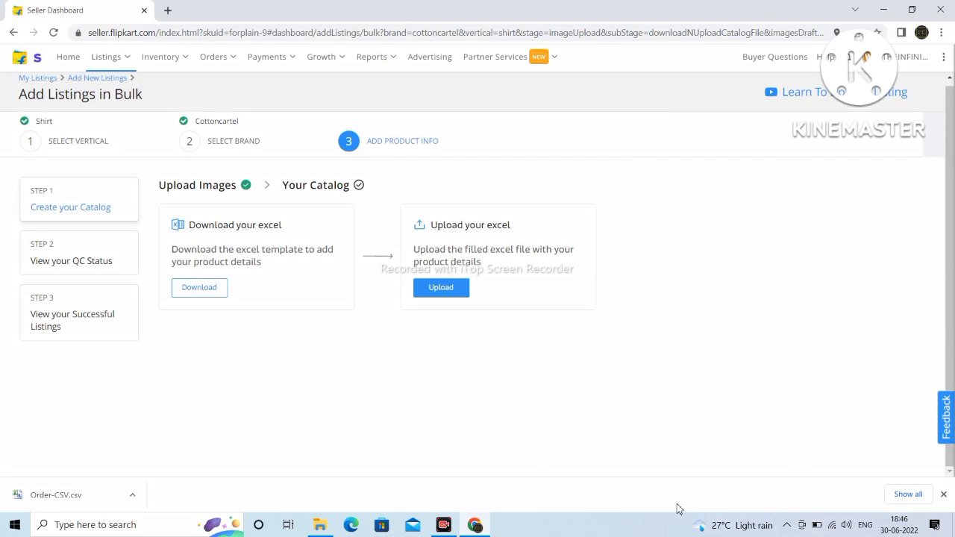
{"action": "mouse_move", "coordinate": [153, 188]}
{"action": "left_mouse_down"}
{"action": "mouse_move", "coordinate": [228, 340]}
{"action": "mouse_move", "coordinate": [394, 316]}
{"action": "mouse_move", "coordinate": [385, 328]}
{"action": "left_mouse_up"}
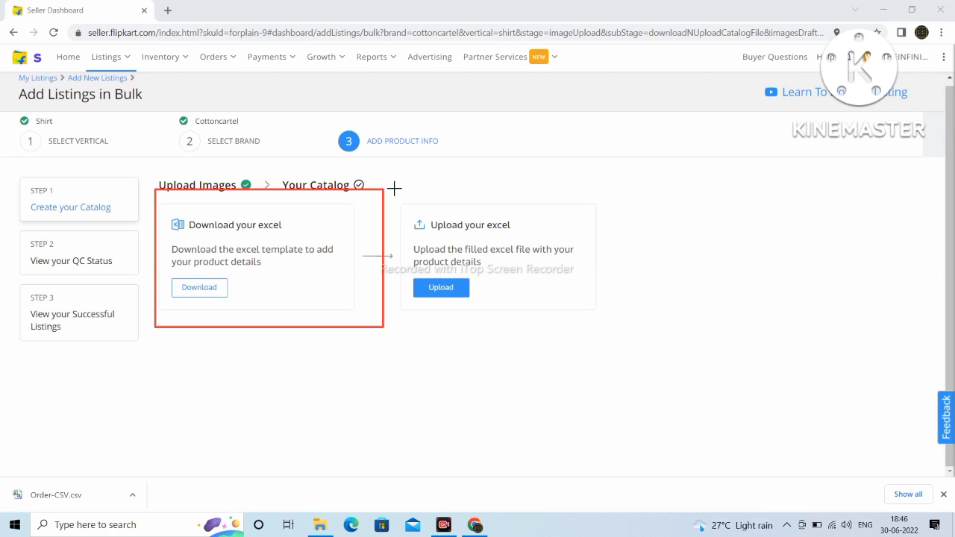
{"action": "mouse_move", "coordinate": [393, 186]}
{"action": "left_mouse_down"}
{"action": "mouse_move", "coordinate": [458, 347]}
{"action": "mouse_move", "coordinate": [667, 362]}
{"action": "left_mouse_up"}
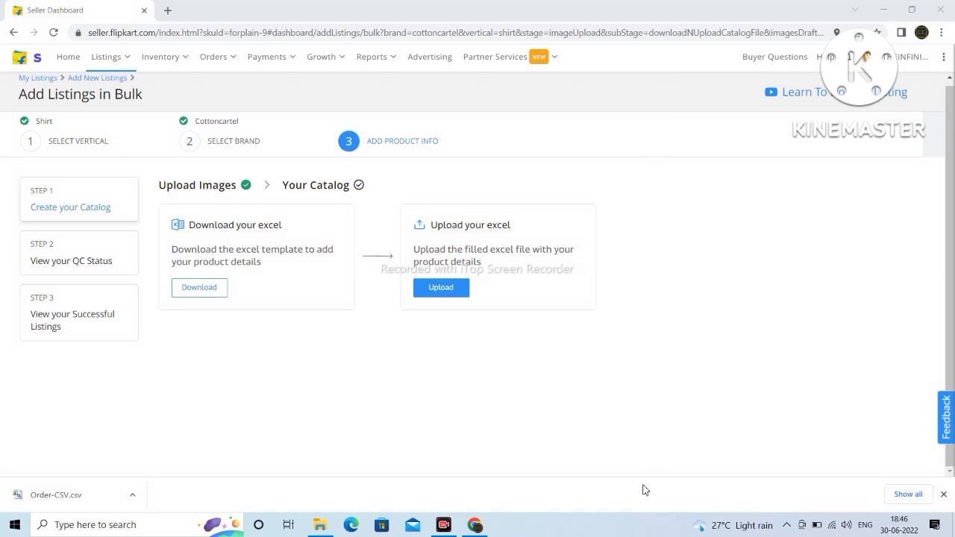
{"action": "left_click", "coordinate": [441, 287]}
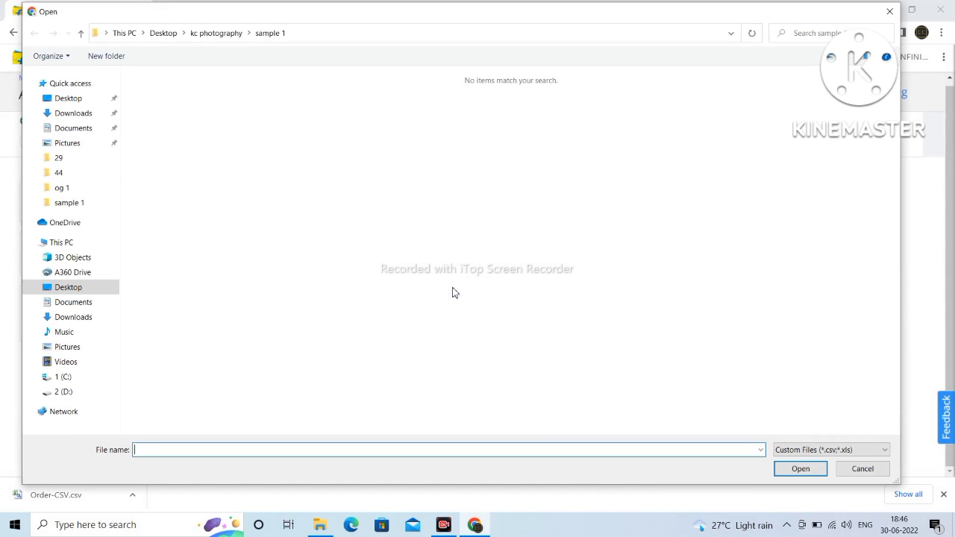
{"action": "left_click", "coordinate": [71, 101]}
{"action": "left_click", "coordinate": [73, 114]}
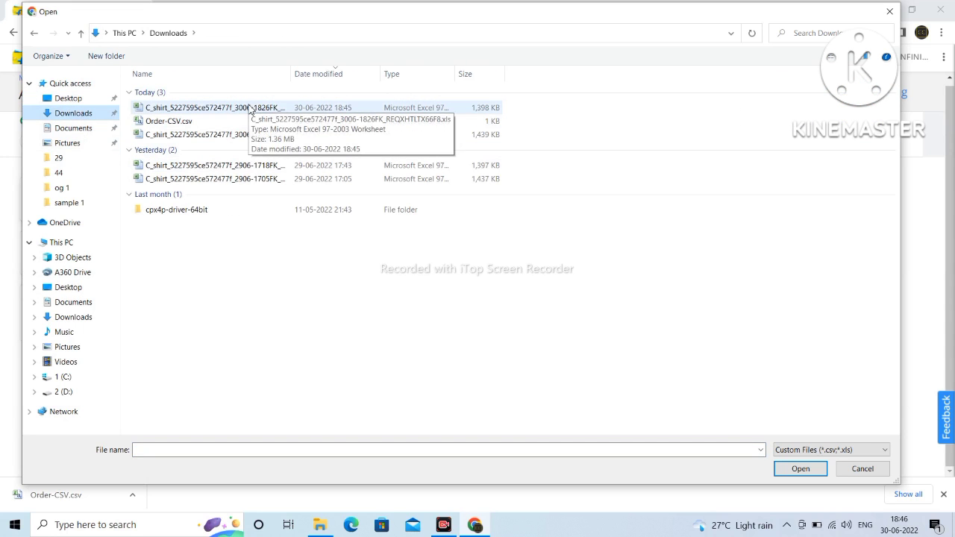
{"action": "left_click", "coordinate": [250, 108]}
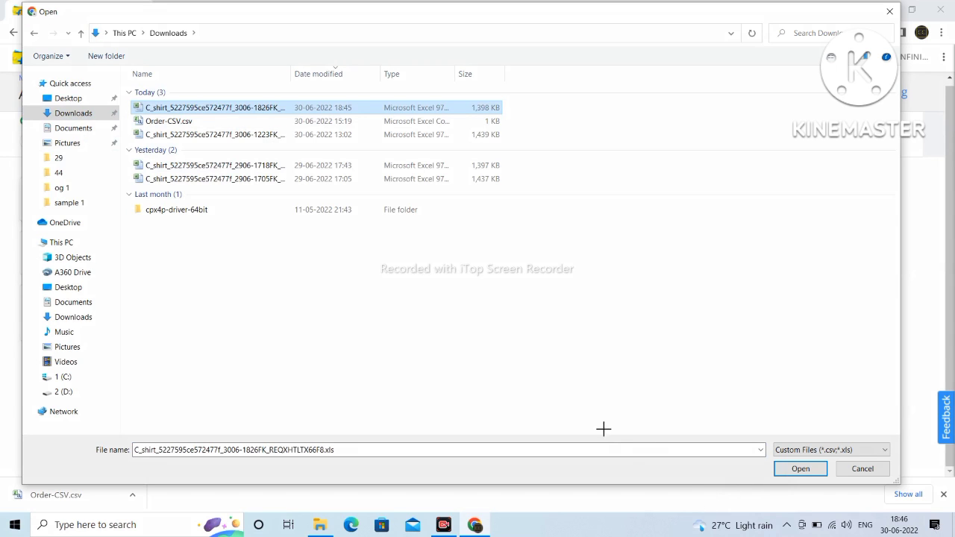
{"action": "left_click_drag", "start_coordinate": [294, 126], "coordinate": [363, 125]}
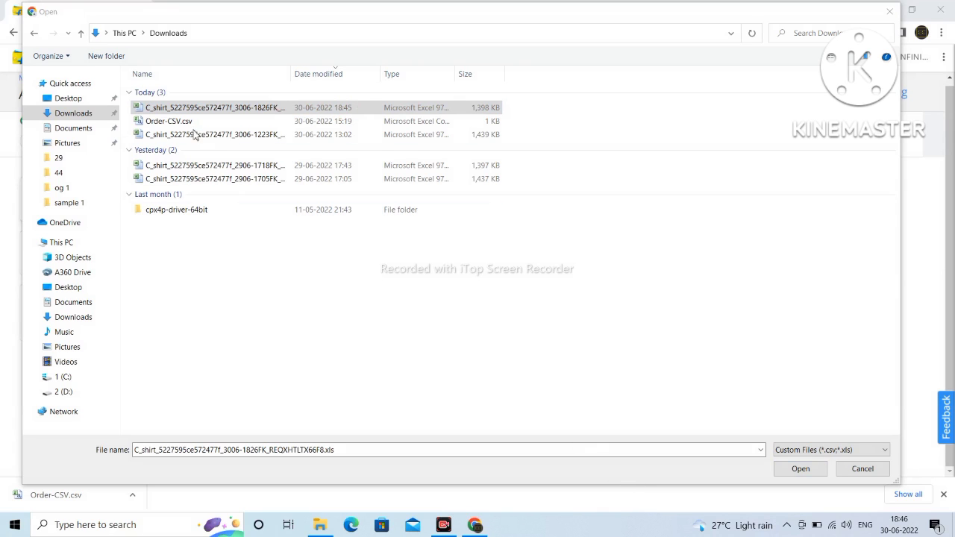
{"action": "left_click", "coordinate": [182, 109]}
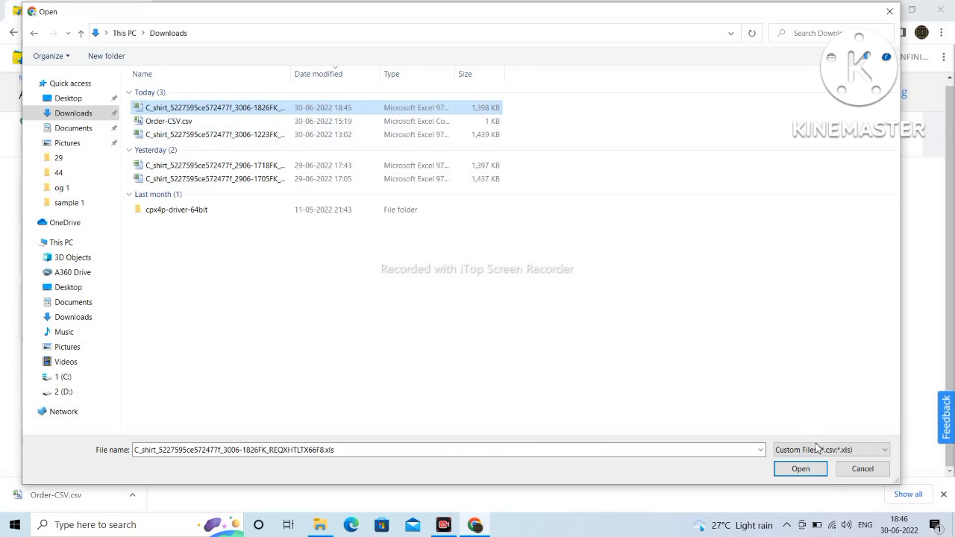
{"action": "left_click", "coordinate": [816, 470]}
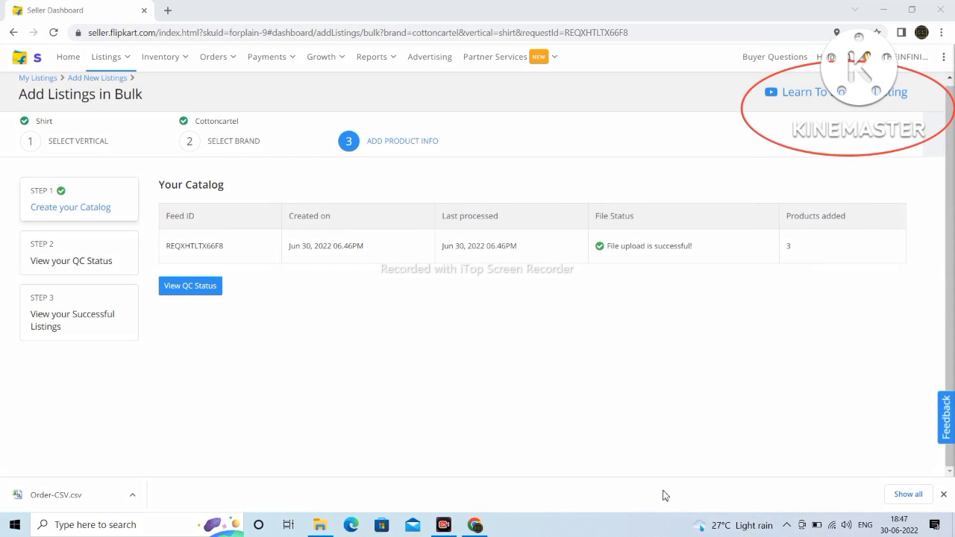
{"action": "mouse_move", "coordinate": [594, 182]}
{"action": "left_mouse_down"}
{"action": "mouse_move", "coordinate": [654, 291]}
{"action": "mouse_move", "coordinate": [725, 289]}
{"action": "left_mouse_up"}
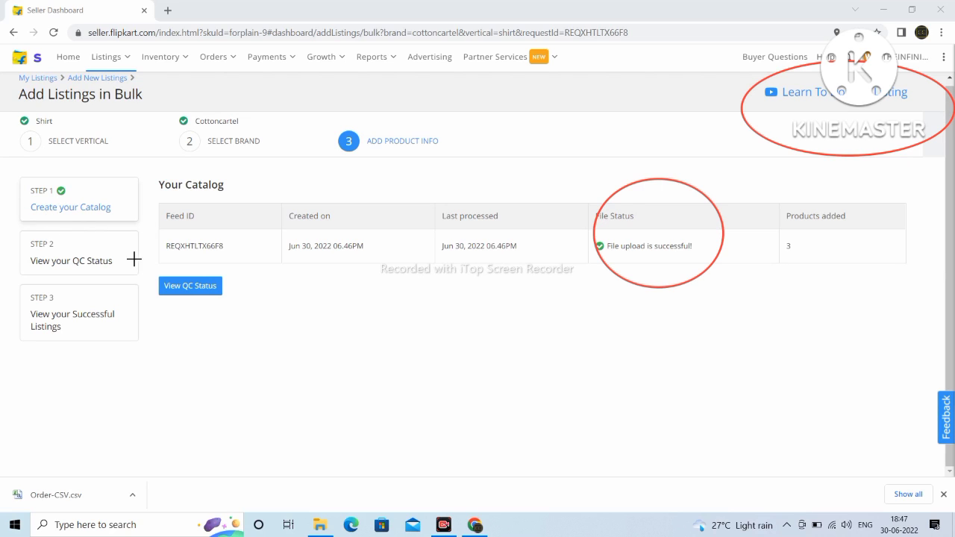
{"action": "mouse_move", "coordinate": [20, 218]}
{"action": "left_mouse_down"}
{"action": "mouse_move", "coordinate": [25, 282]}
{"action": "mouse_move", "coordinate": [137, 285]}
{"action": "left_mouse_up"}
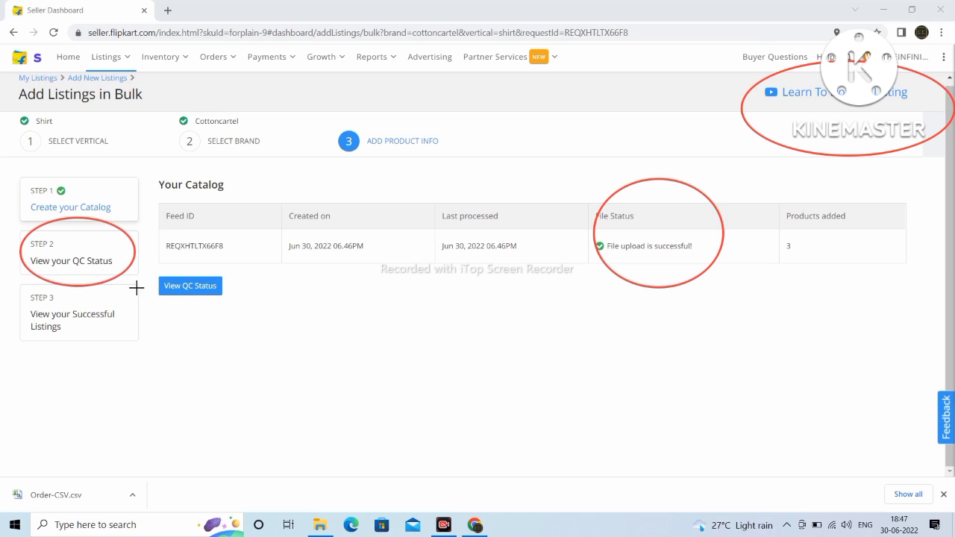
{"action": "left_click_drag", "start_coordinate": [15, 281], "coordinate": [160, 361]}
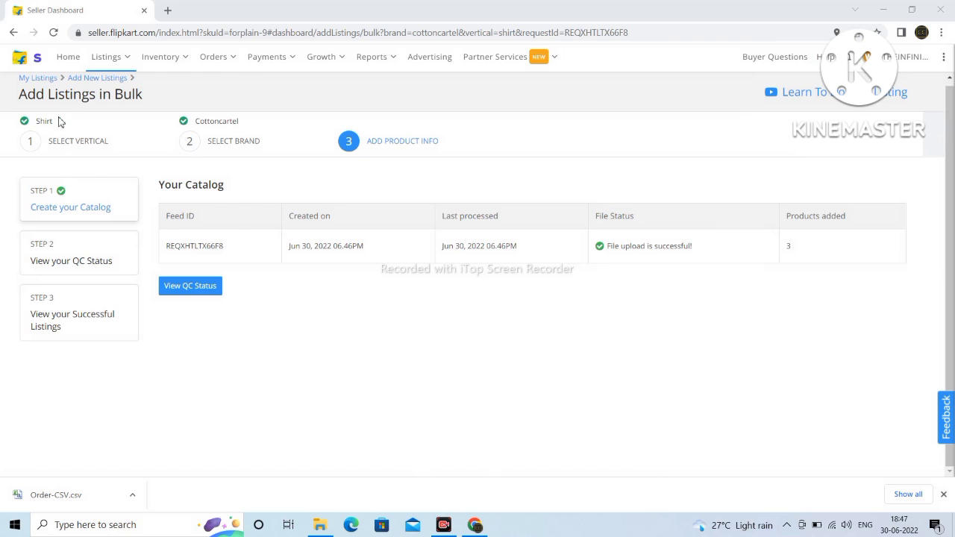
Step: Return to the seller dashboard's home page and open the Add New Listings page
{"action": "left_click", "coordinate": [75, 57]}
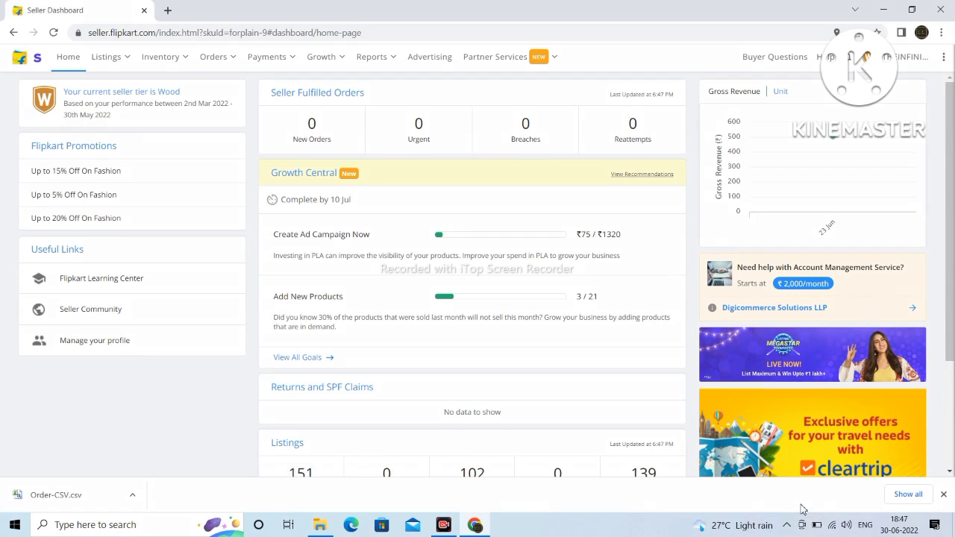
{"action": "left_click_drag", "start_coordinate": [69, 36], "coordinate": [148, 88]}
{"action": "key", "text": "Escape"}
{"action": "left_click", "coordinate": [131, 66]}
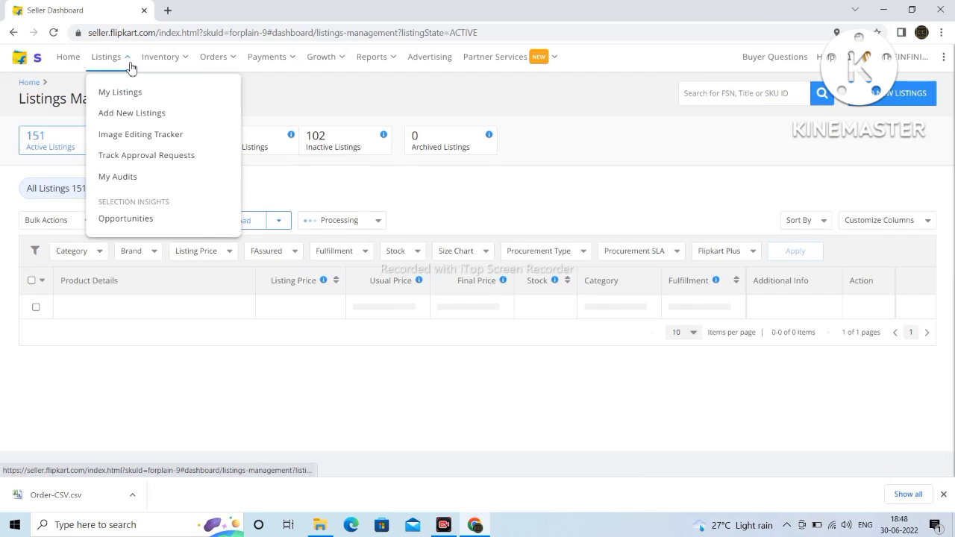
{"action": "left_click", "coordinate": [131, 116]}
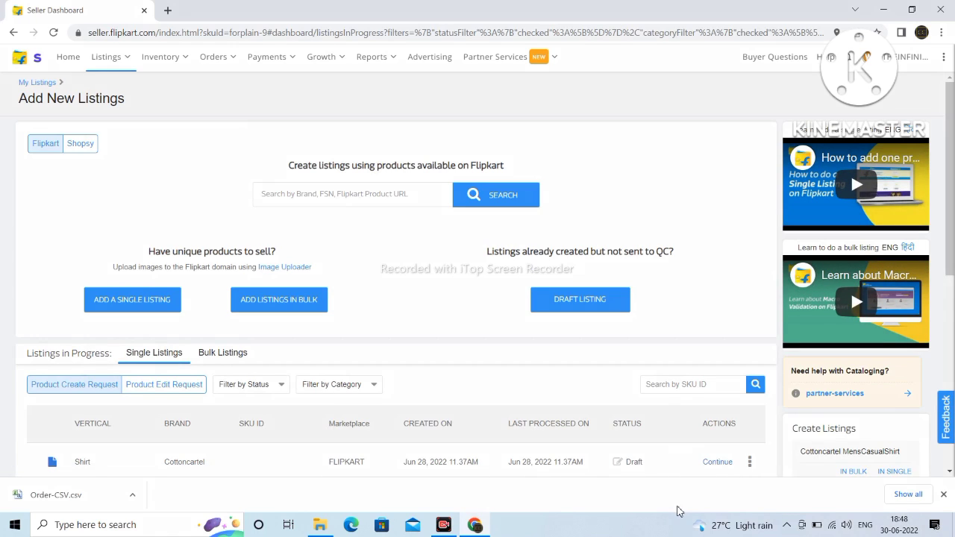
{"action": "mouse_move", "coordinate": [219, 277]}
{"action": "left_mouse_down"}
{"action": "mouse_move", "coordinate": [395, 341]}
{"action": "mouse_move", "coordinate": [185, 371]}
{"action": "mouse_move", "coordinate": [232, 382]}
{"action": "left_mouse_up"}
{"action": "left_click_drag", "start_coordinate": [196, 329], "coordinate": [318, 374]}
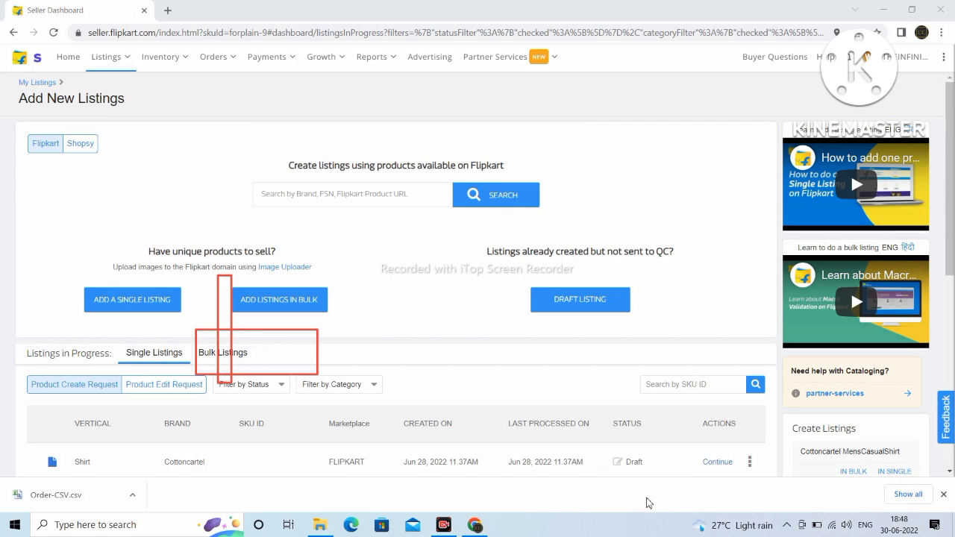
{"action": "key", "text": "Delete"}
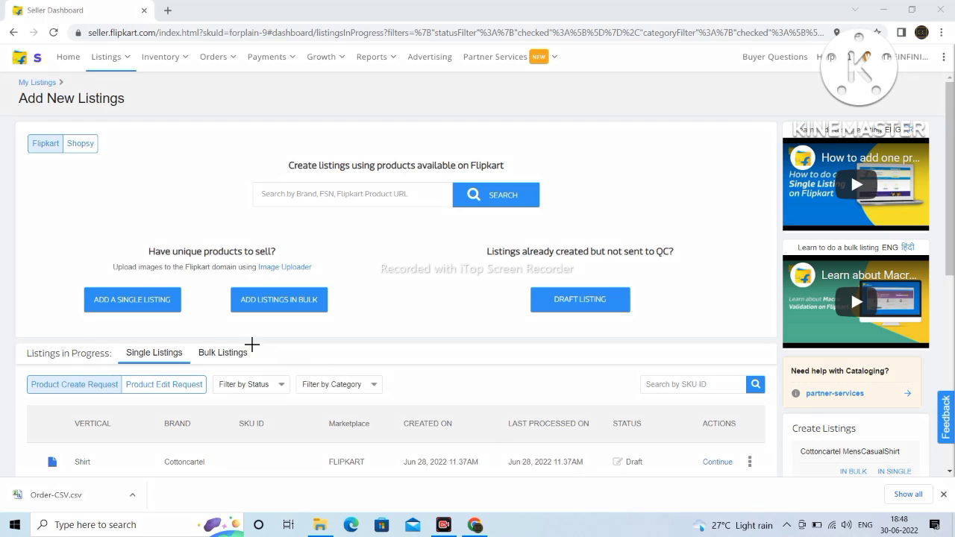
{"action": "left_click_drag", "start_coordinate": [199, 331], "coordinate": [305, 382]}
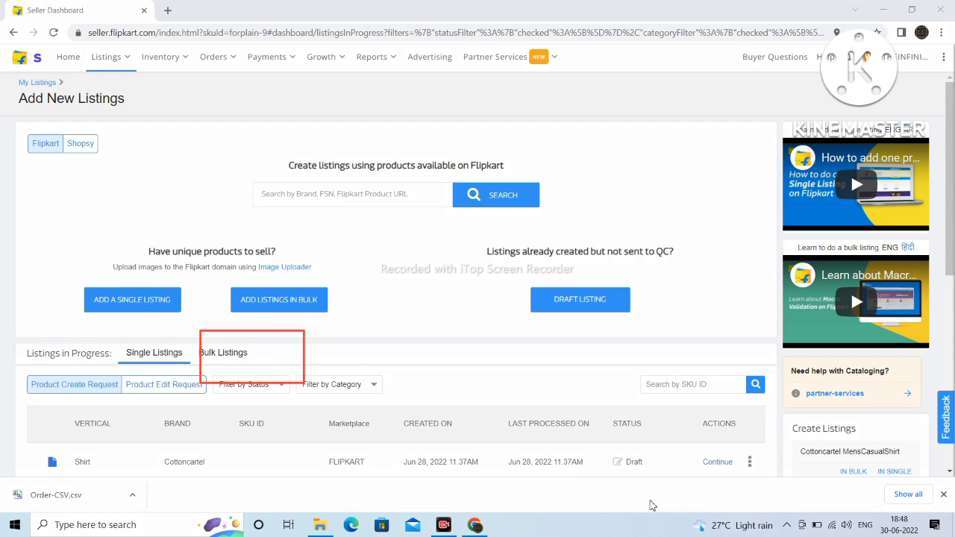
{"action": "key", "text": "Delete"}
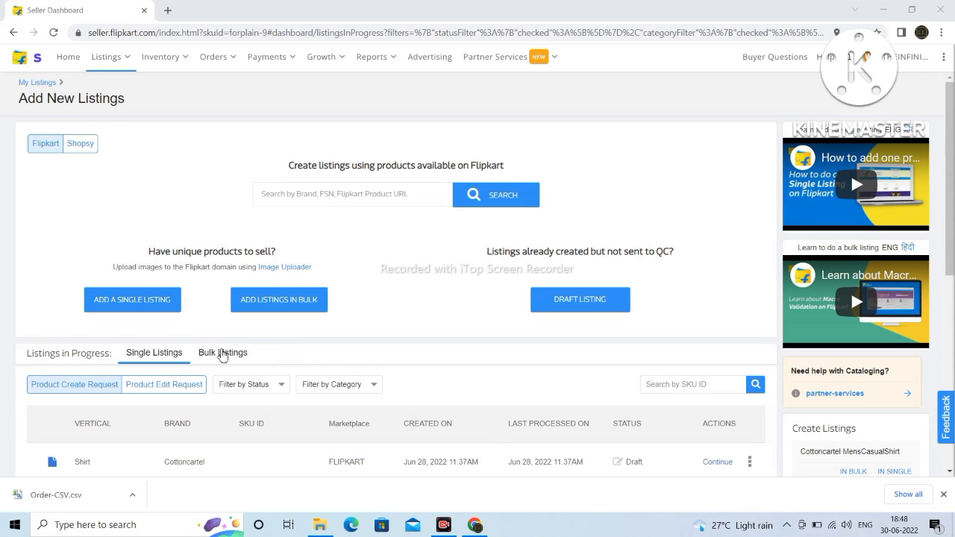
Step: Show the bulk listings in progress and examine the newest shirt request's QC status and available actions
{"action": "left_click", "coordinate": [222, 353]}
{"action": "scroll", "coordinate": [221, 355], "scroll_direction": "down", "scroll_amount": 3}
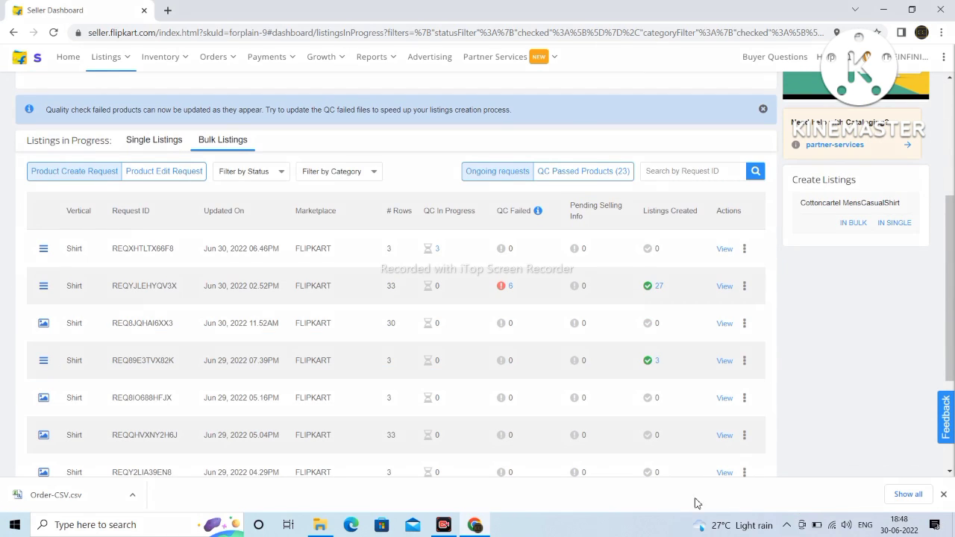
{"action": "mouse_move", "coordinate": [27, 210]}
{"action": "left_mouse_down"}
{"action": "mouse_move", "coordinate": [35, 235]}
{"action": "mouse_move", "coordinate": [78, 276]}
{"action": "mouse_move", "coordinate": [760, 270]}
{"action": "left_mouse_up"}
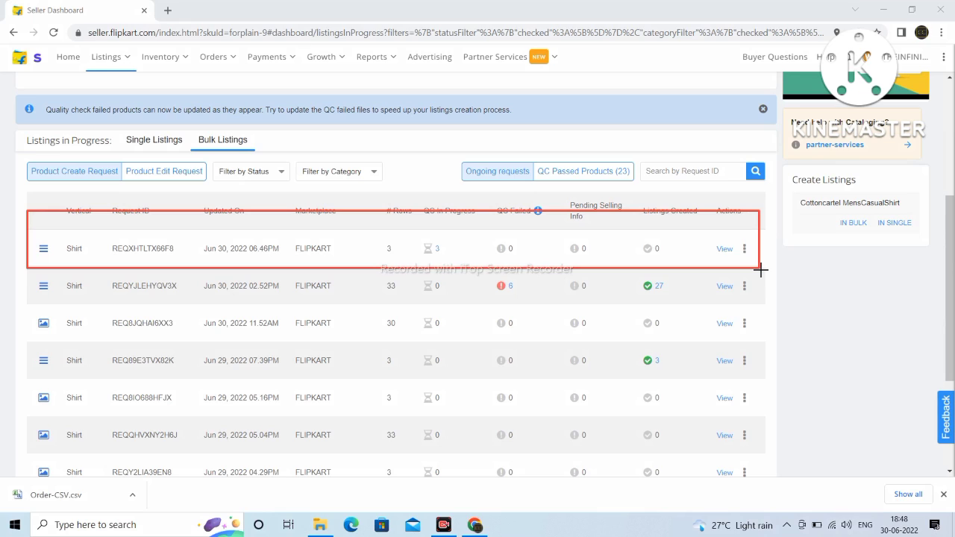
{"action": "left_click_drag", "start_coordinate": [712, 235], "coordinate": [739, 272]}
{"action": "left_click_drag", "start_coordinate": [741, 237], "coordinate": [760, 274]}
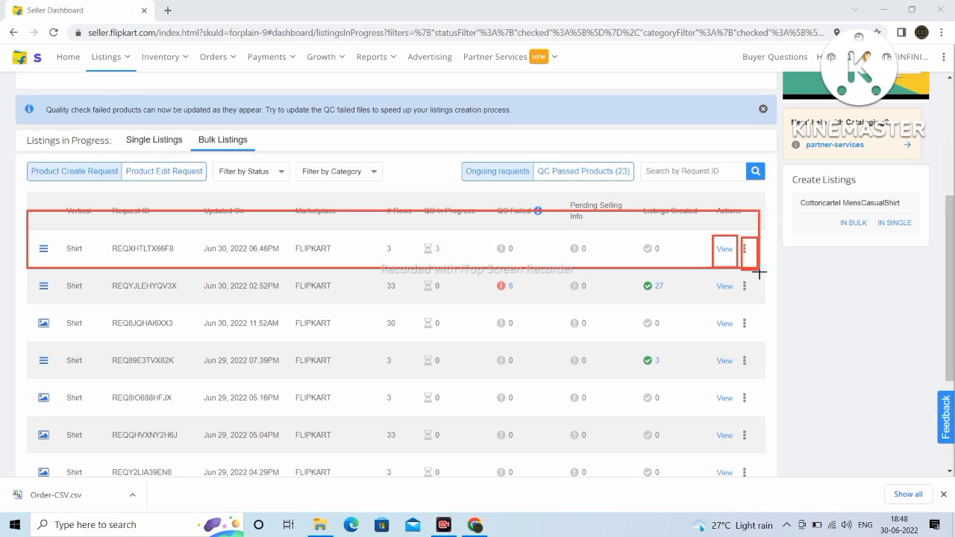